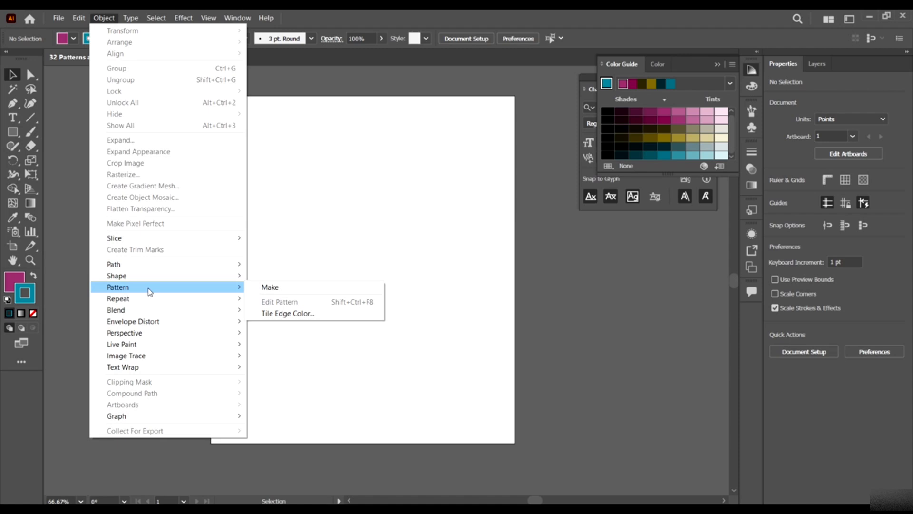
# - Draw a square about 152 pt wide and centre it horizontally and vertically on the artboard
pyautogui.click(344, 177)
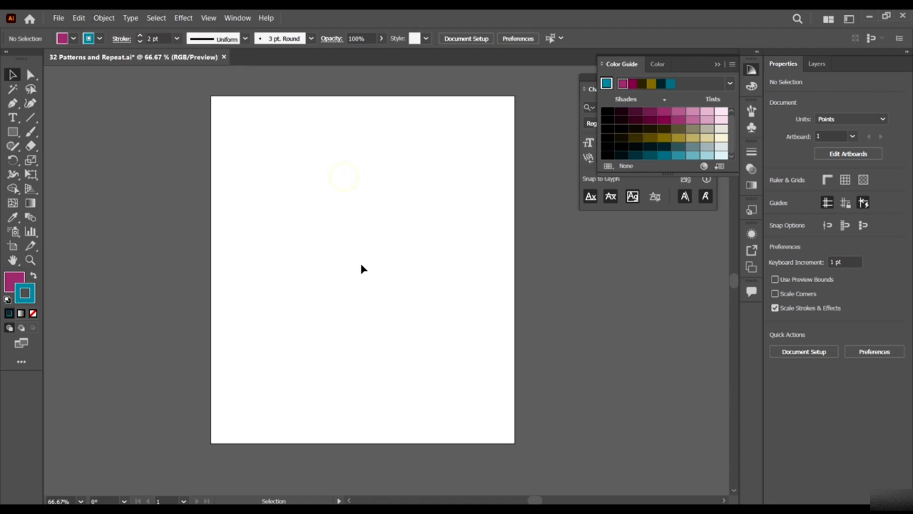
pyautogui.scroll(1, 270, 212)
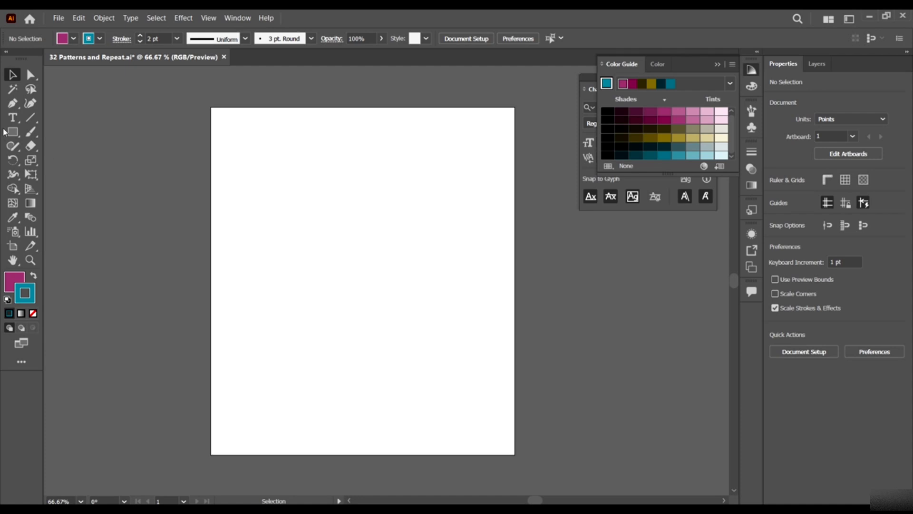
pyautogui.click(15, 132)
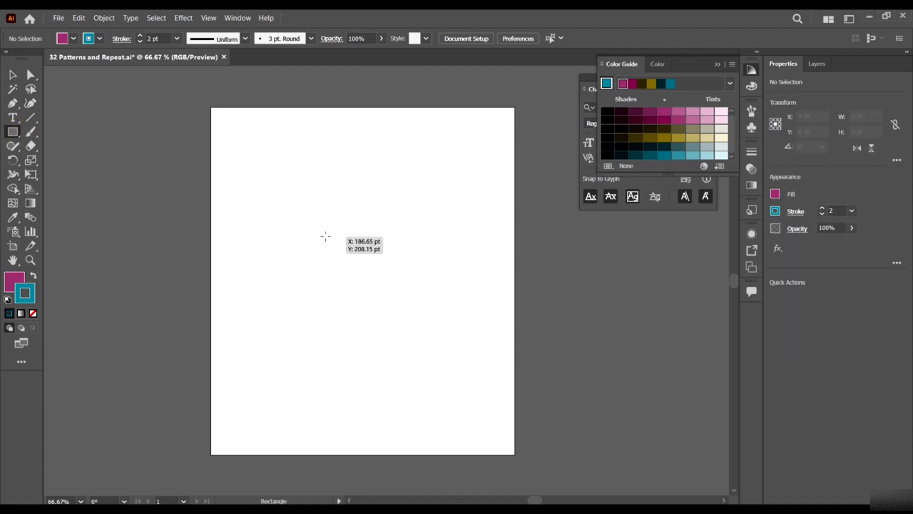
pyautogui.moveTo(321, 232)
pyautogui.mouseDown()
pyautogui.moveTo(407, 352)
pyautogui.moveTo(390, 326)
pyautogui.mouseUp()
pyautogui.press('v')
pyautogui.moveTo(394, 287); pyautogui.dragTo(379, 275)
pyautogui.click(511, 38)
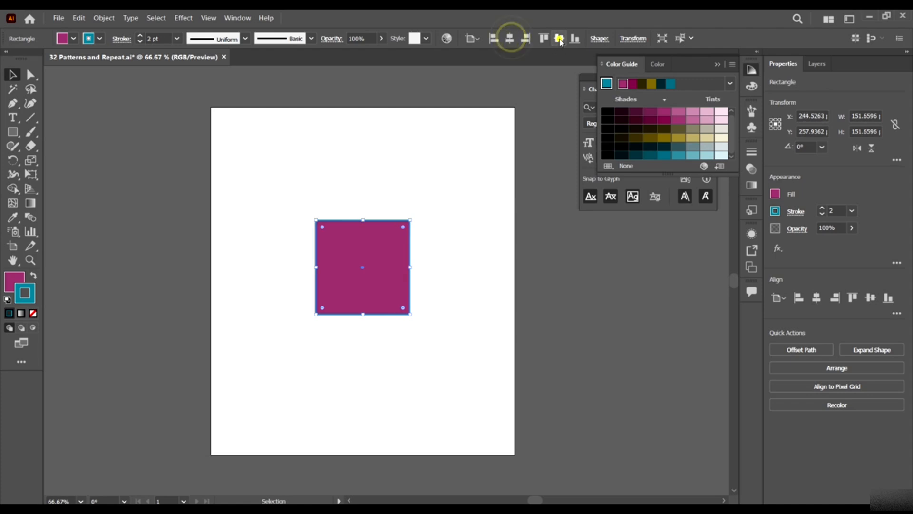
pyautogui.click(560, 38)
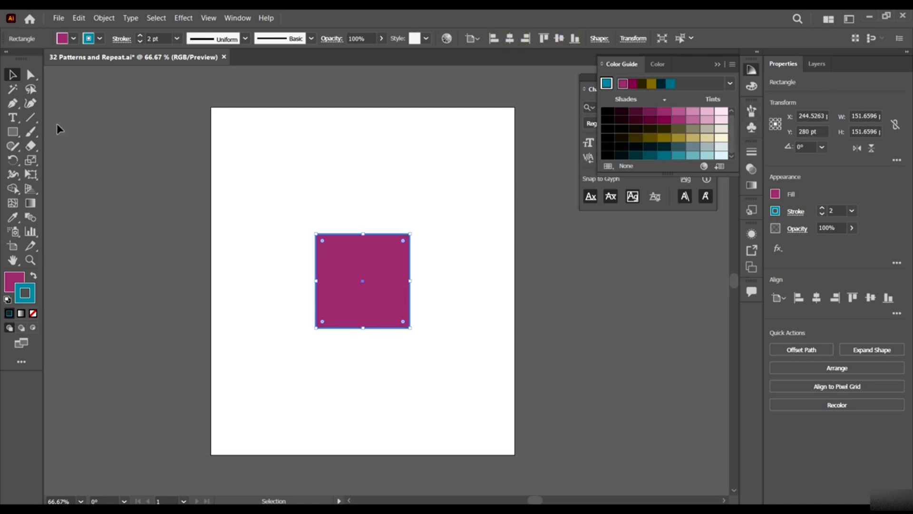
# - Set the square's fill to the bright magenta EF26C5
pyautogui.doubleClick(19, 278)
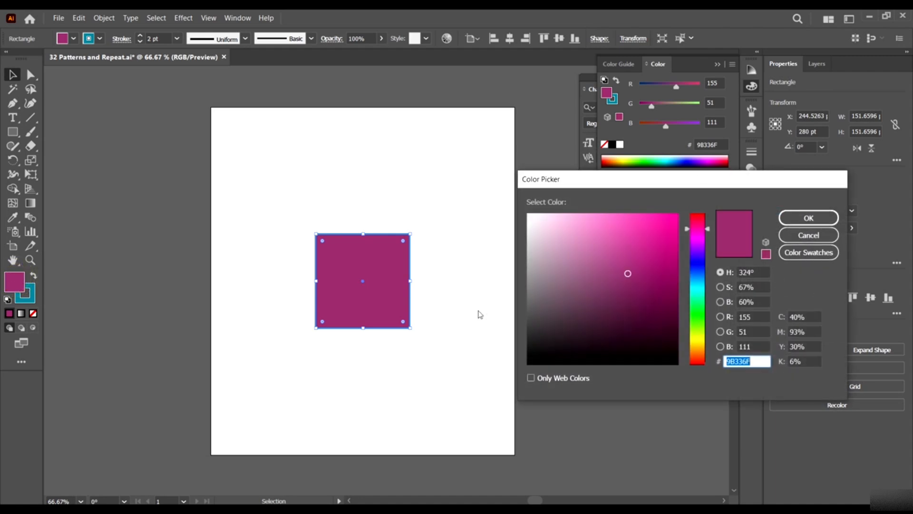
pyautogui.moveTo(628, 273)
pyautogui.mouseDown()
pyautogui.moveTo(654, 242)
pyautogui.moveTo(652, 219)
pyautogui.mouseUp()
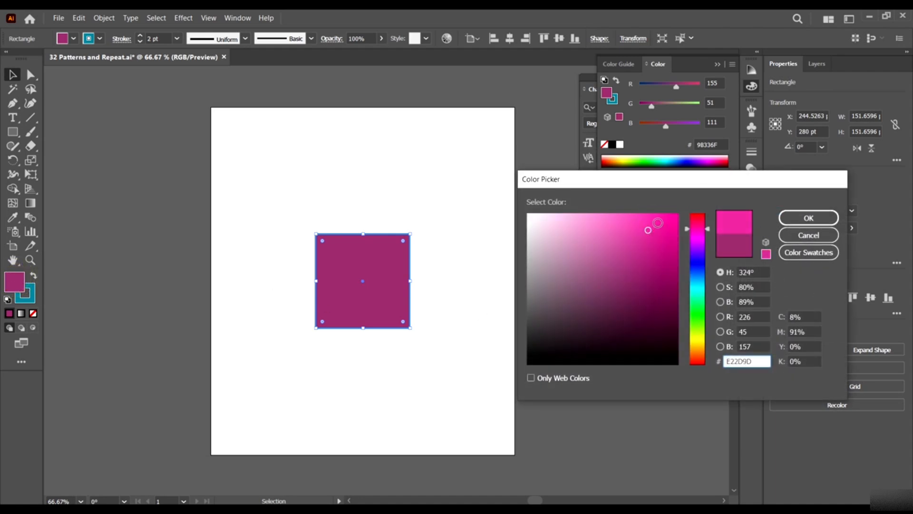
pyautogui.click(698, 271)
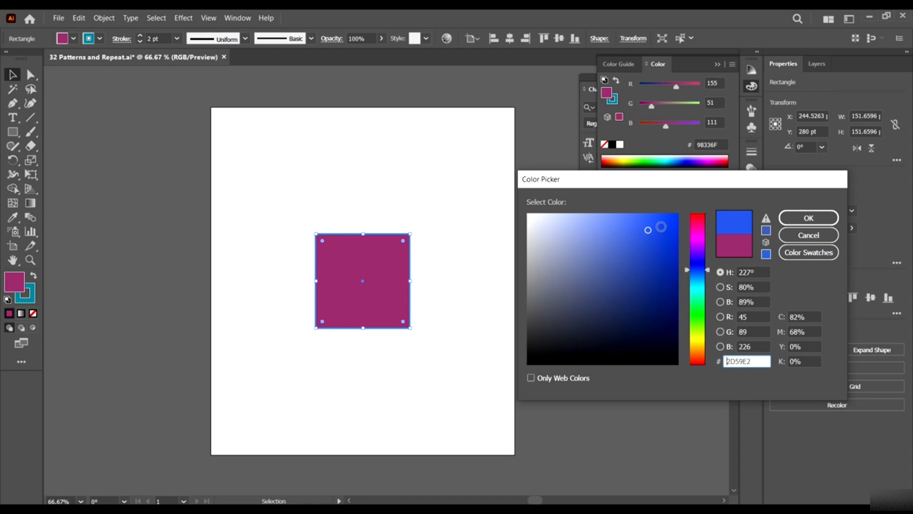
pyautogui.moveTo(698, 246); pyautogui.dragTo(701, 235)
pyautogui.click(650, 217)
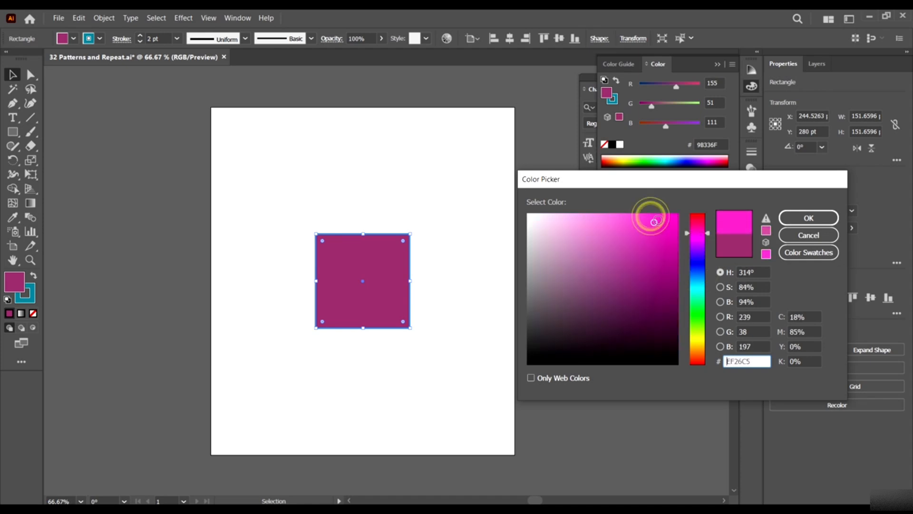
pyautogui.click(808, 218)
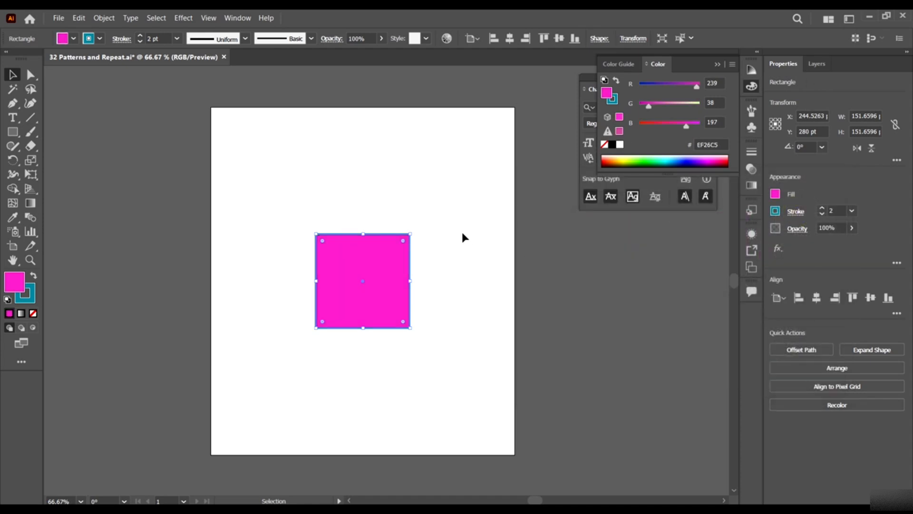
# - Try lime and dusty rose fills on the square from the Color Guide's Compound 1 harmony
pyautogui.click(749, 69)
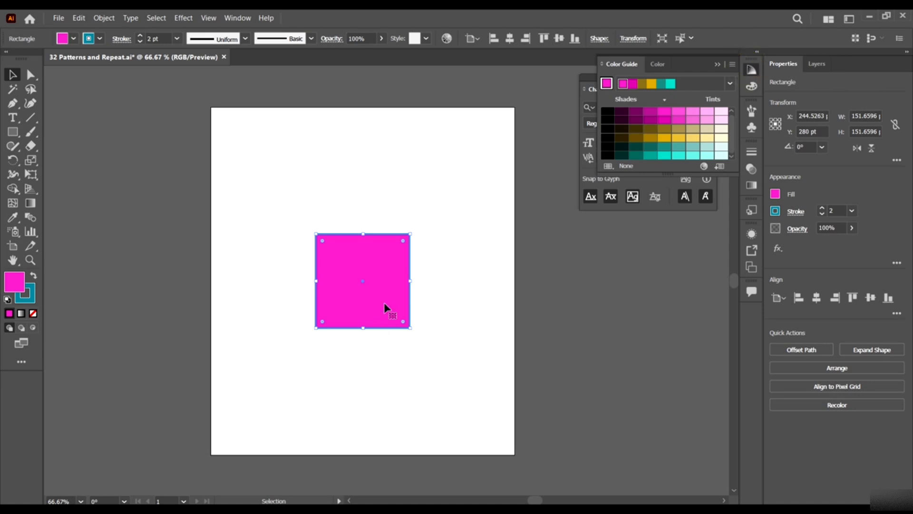
pyautogui.click(730, 84)
pyautogui.scroll(5, 694, 174)
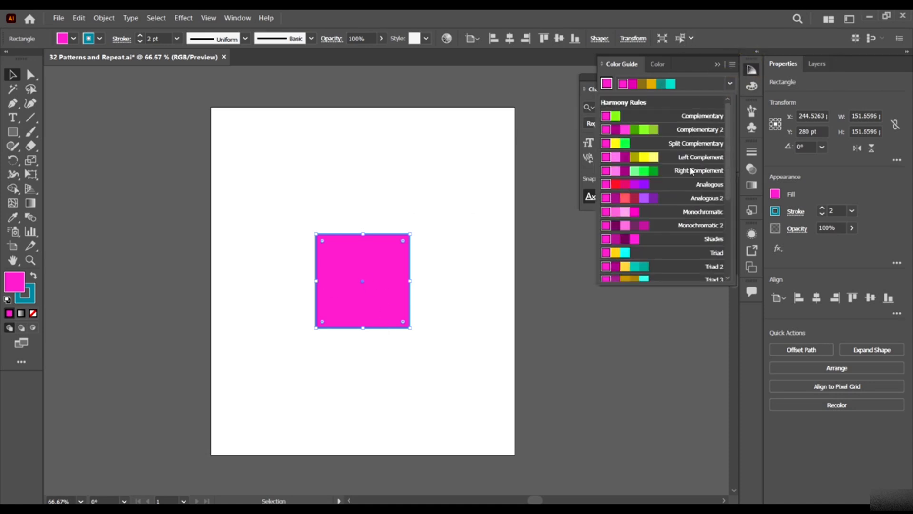
pyautogui.scroll(-3, 692, 171)
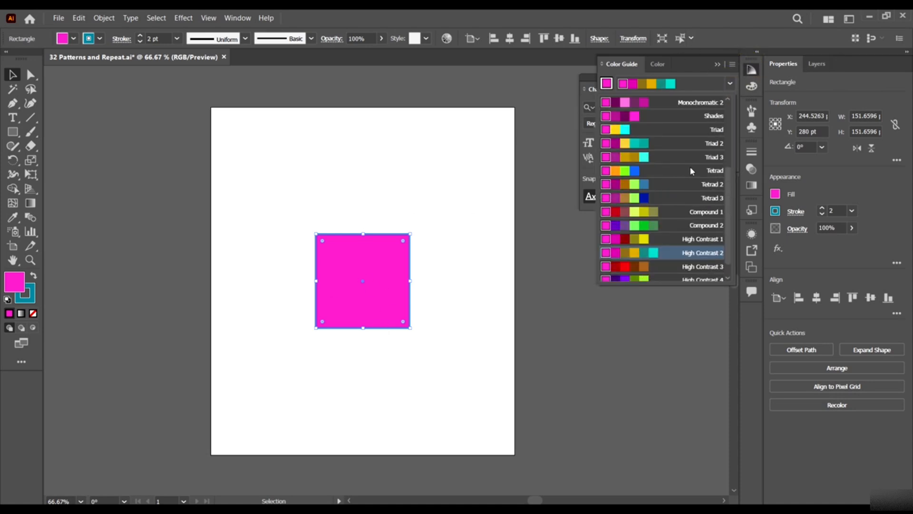
pyautogui.click(680, 213)
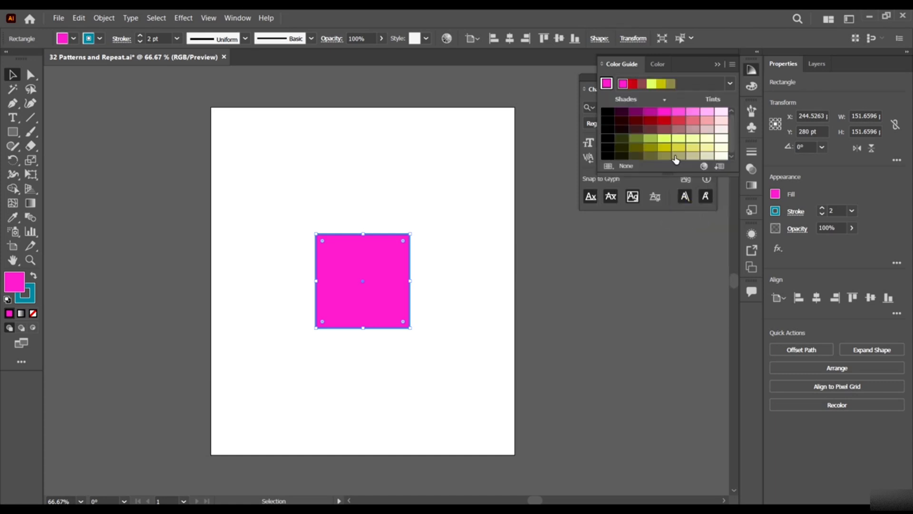
pyautogui.click(661, 142)
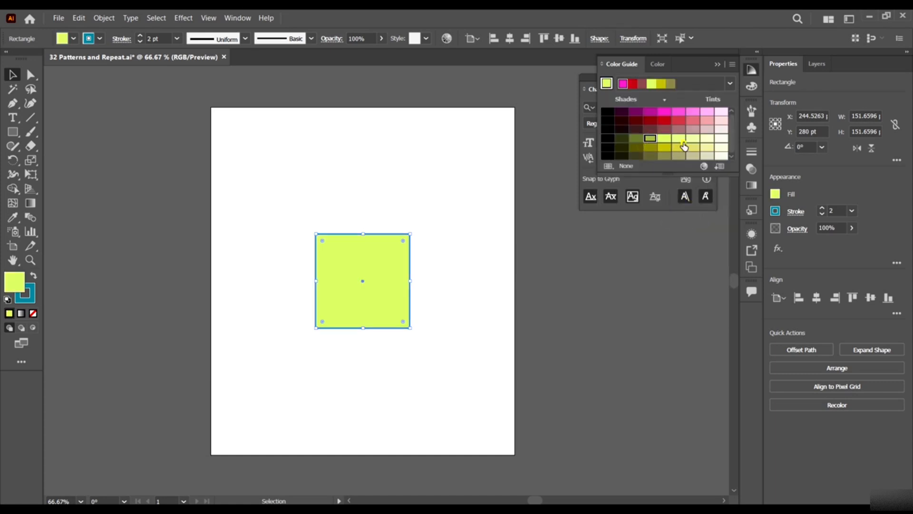
pyautogui.click(664, 130)
pyautogui.click(679, 130)
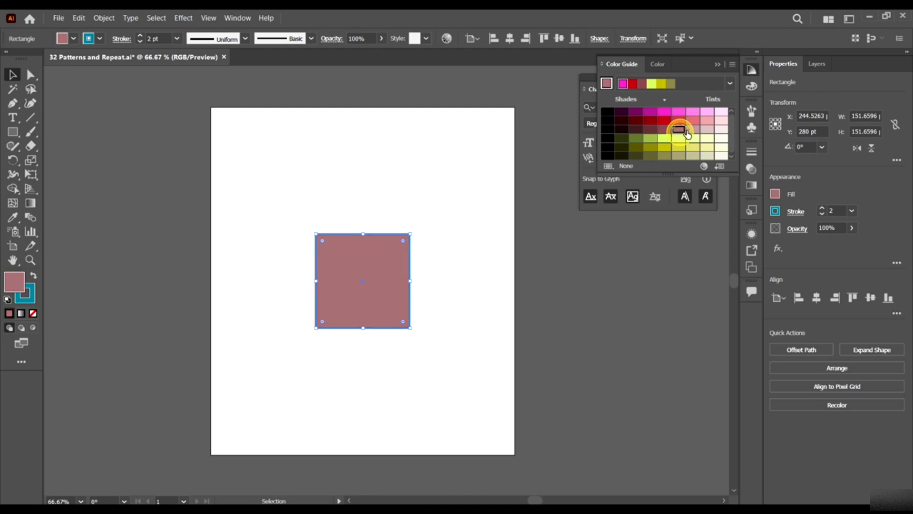
# - Switch the Color Guide to the Compound 2 harmony and fill the square with its muted purple
pyautogui.click(725, 85)
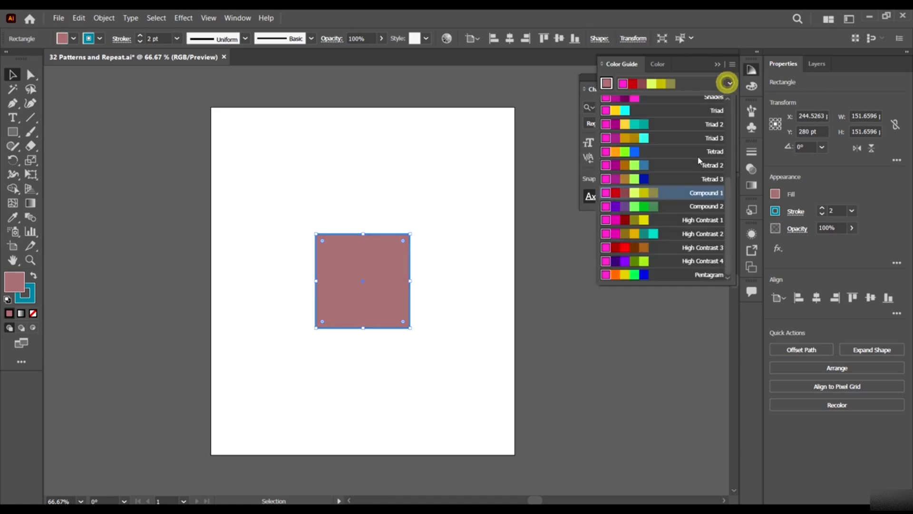
pyautogui.click(687, 199)
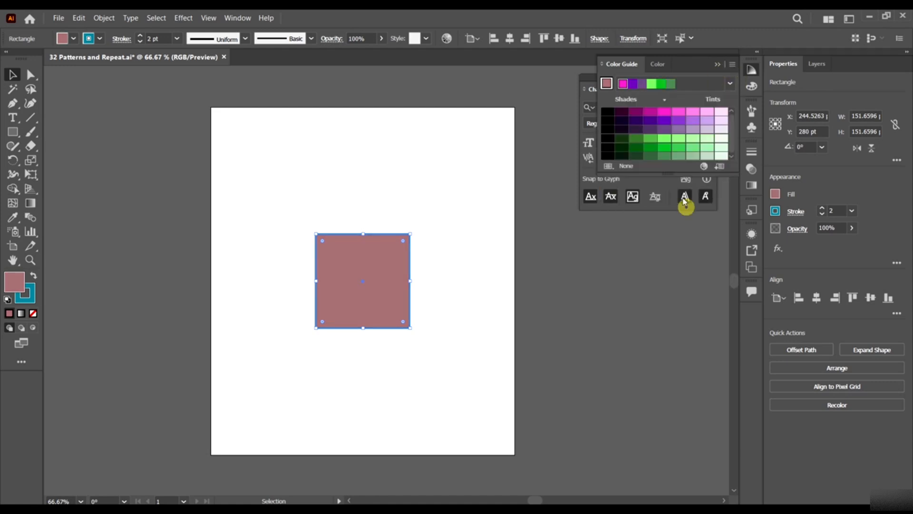
pyautogui.click(666, 128)
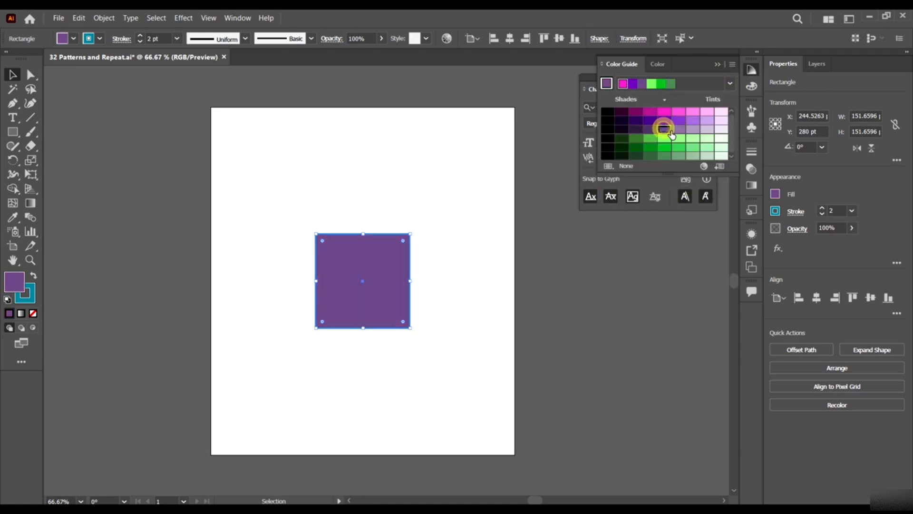
# - Set the square's stroke to the very dark green from the Color Guide and inspect the outline up close
pyautogui.click(27, 294)
pyautogui.click(732, 64)
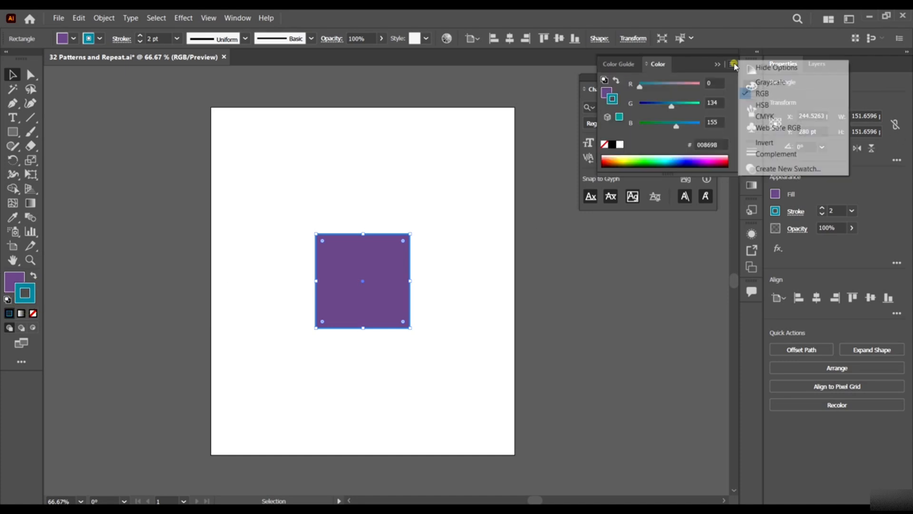
pyautogui.click(619, 64)
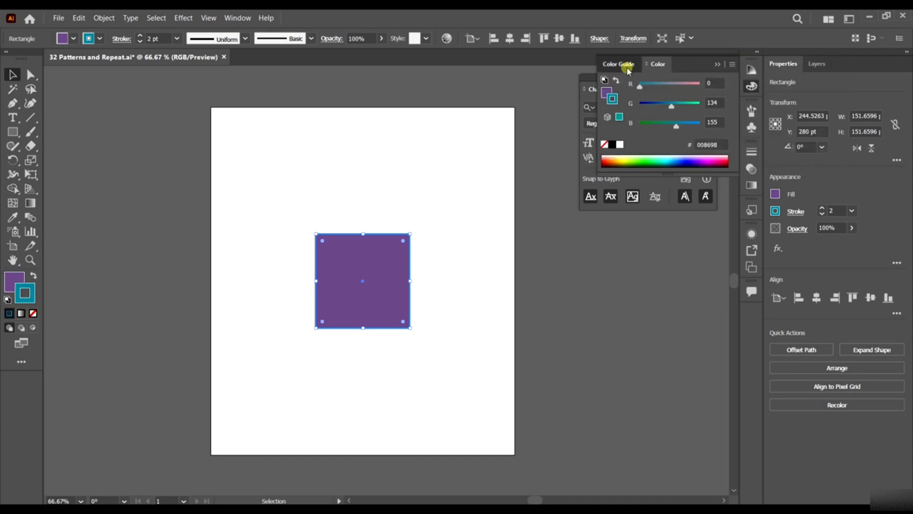
pyautogui.click(665, 129)
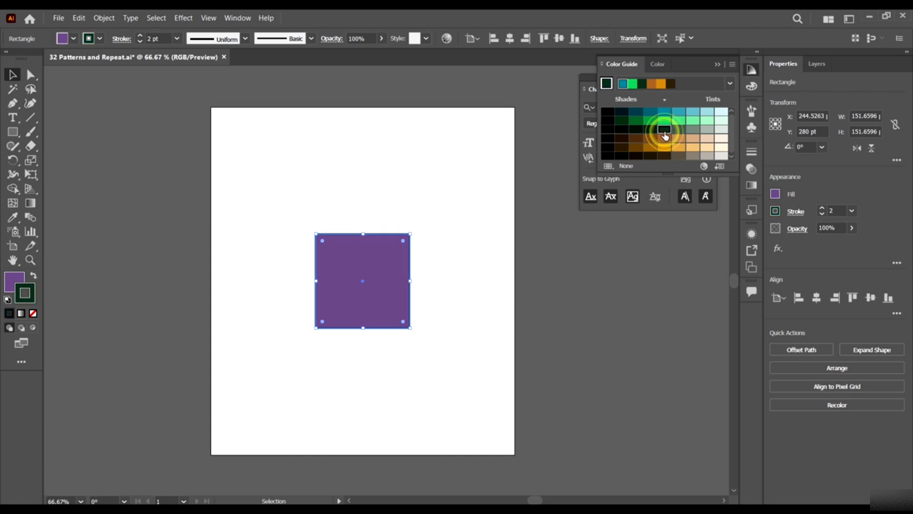
pyautogui.scroll(3, 378, 271)
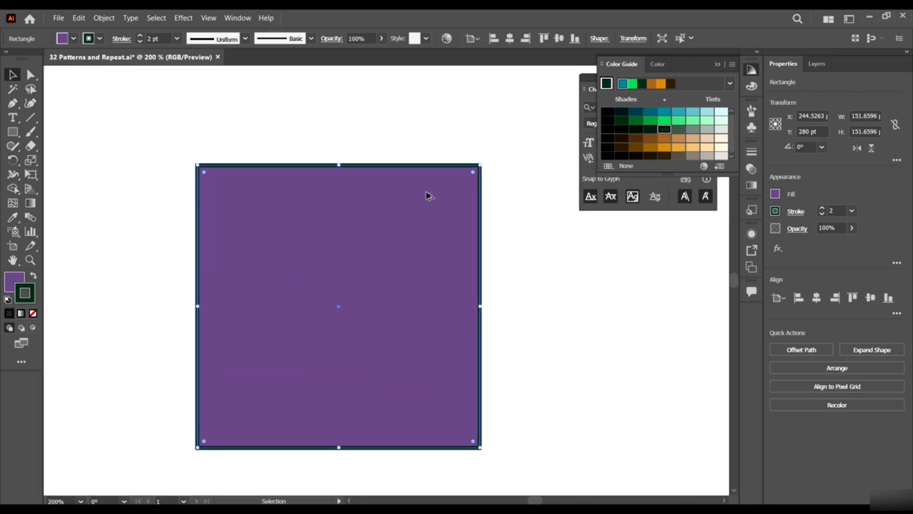
pyautogui.scroll(-4, 428, 196)
pyautogui.scroll(1, 402, 145)
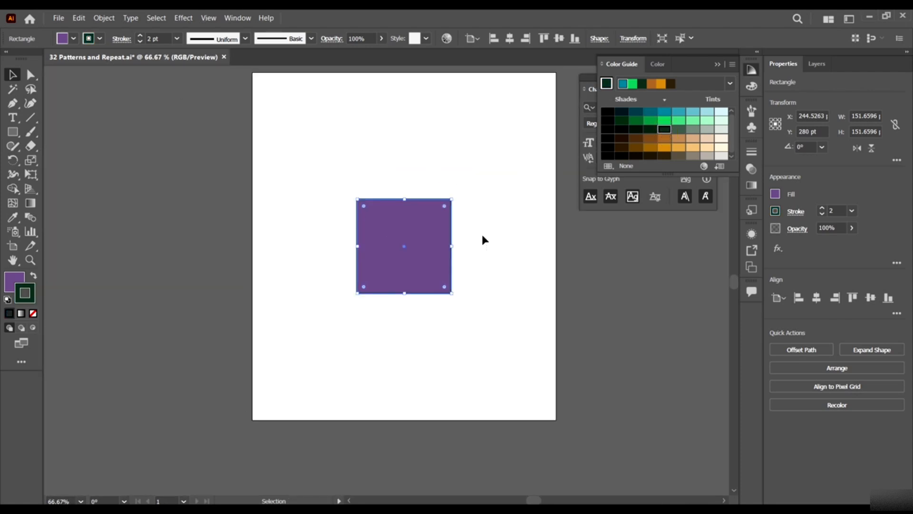
pyautogui.scroll(1, 444, 241)
# - Apply Pucker & Bloat at 192% to the square and scale it down about its centre to about 83 pt
pyautogui.click(183, 18)
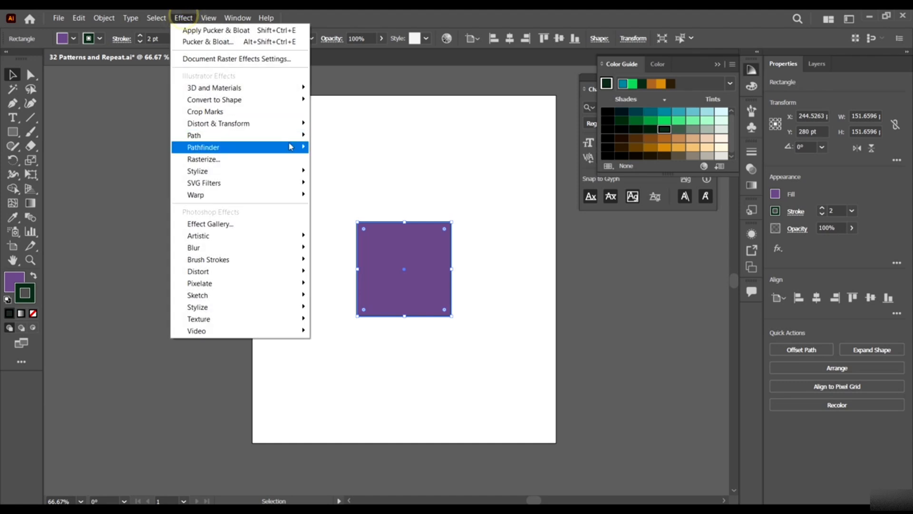
pyautogui.click(284, 125)
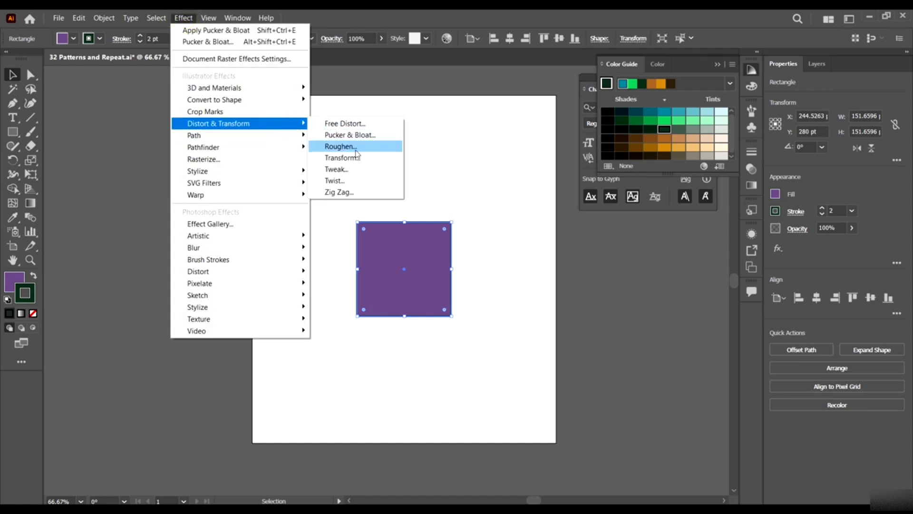
pyautogui.click(364, 135)
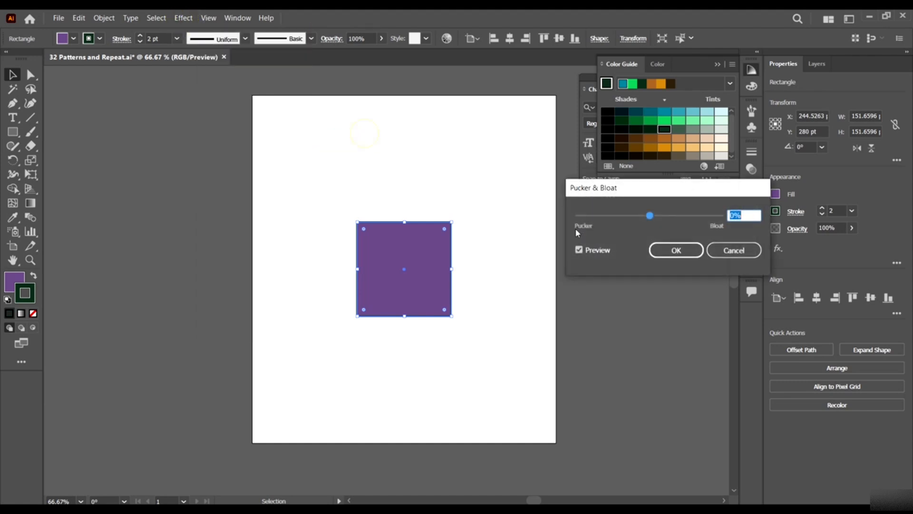
pyautogui.moveTo(674, 218); pyautogui.dragTo(718, 222)
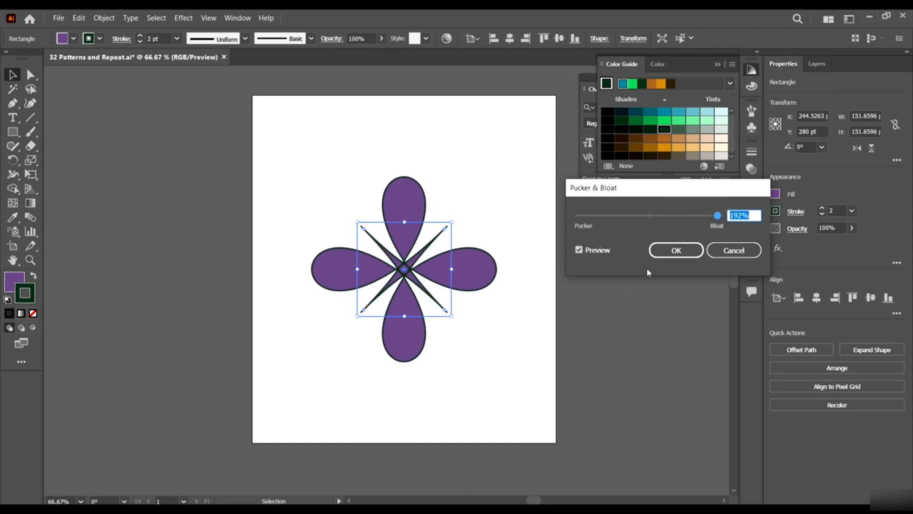
pyautogui.click(676, 250)
pyautogui.moveTo(451, 222); pyautogui.dragTo(431, 243)
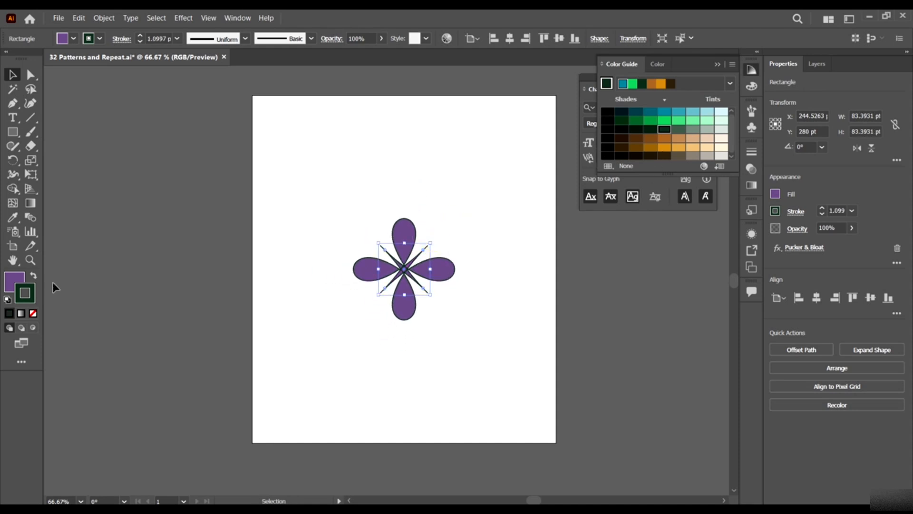
# - Set the flower's stroke weight to 3 pt
pyautogui.click(28, 292)
pyautogui.click(157, 38)
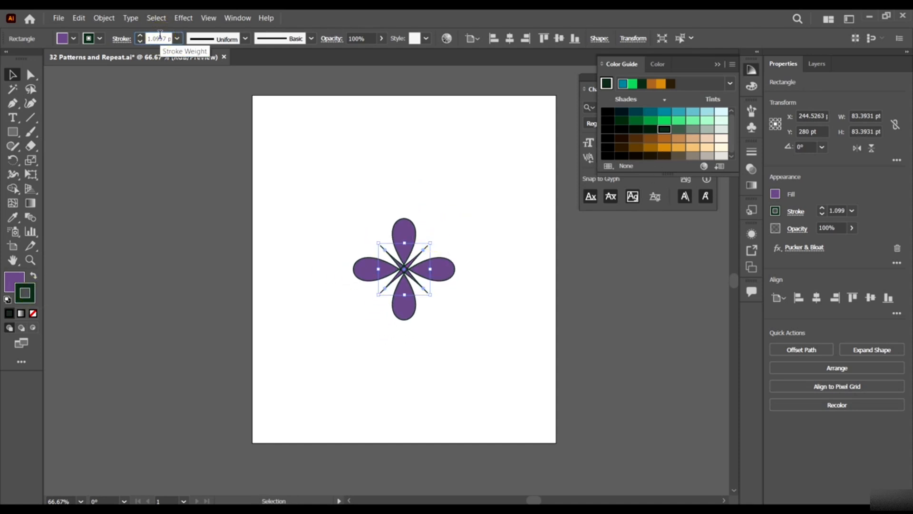
pyautogui.write('2')
pyautogui.press('Return')
pyautogui.press('Up')
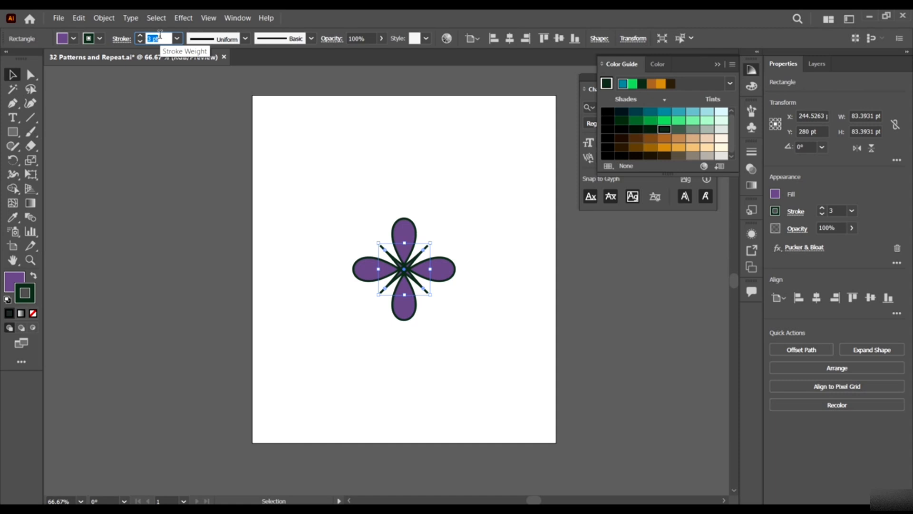
# - Try light green and grey stroke colours from the Color Guide on the flower, settling on the tan orange tint
pyautogui.click(679, 120)
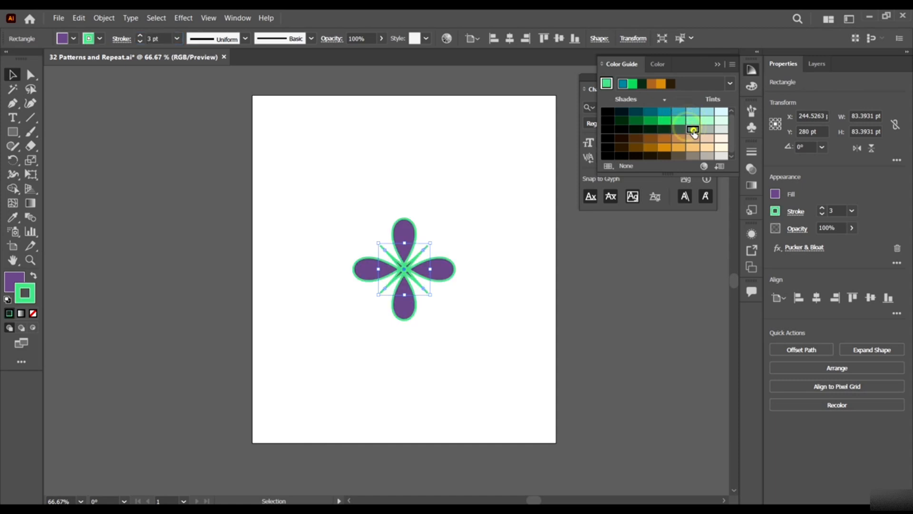
pyautogui.click(693, 130)
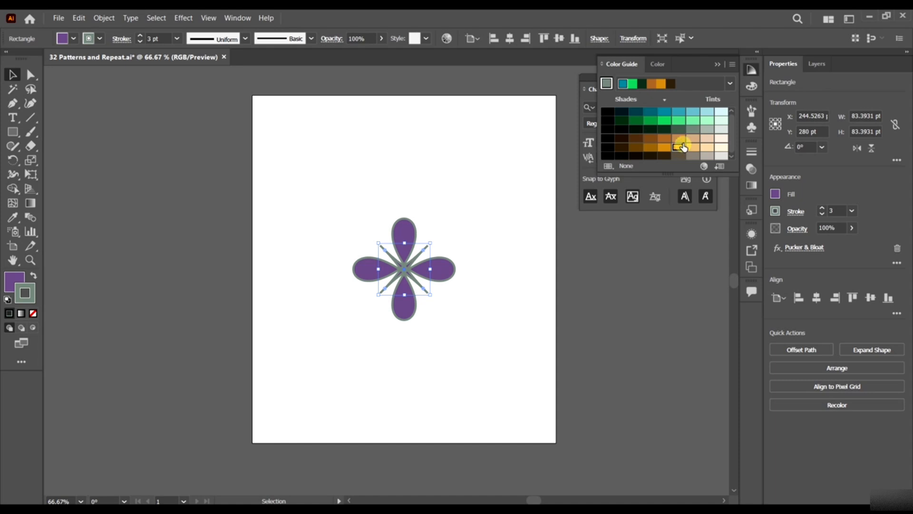
pyautogui.click(680, 140)
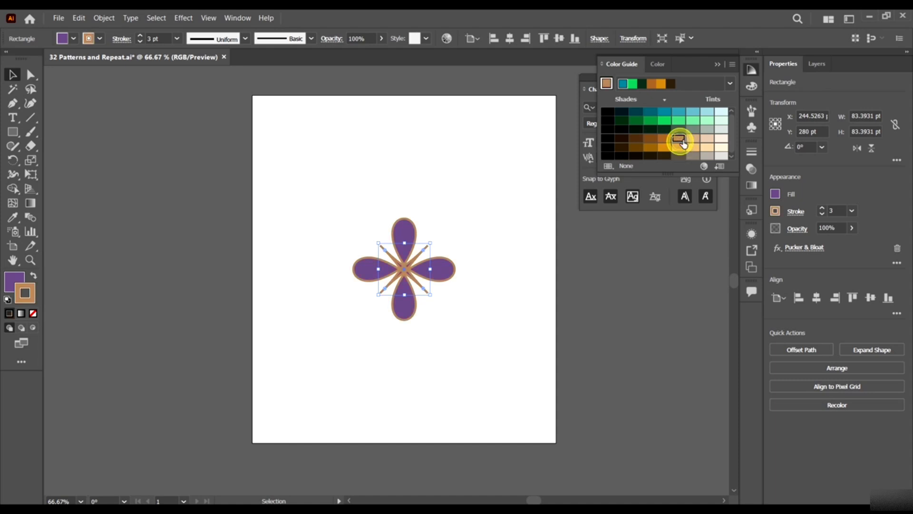
# - Move the flower about 22 pt to the right
pyautogui.click(534, 304)
pyautogui.moveTo(450, 269)
pyautogui.mouseDown()
pyautogui.moveTo(446, 263)
pyautogui.moveTo(464, 270)
pyautogui.mouseUp()
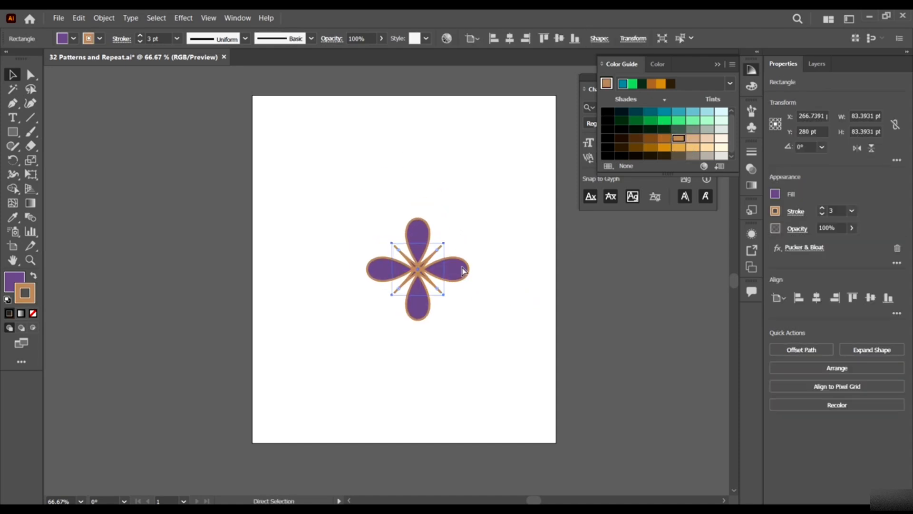
# - Undo the flower's last move and place a copy of it on the pasteboard left of the artboard
pyautogui.hotkey('ctrl', 'z')
pyautogui.scroll(-2, 451, 275)
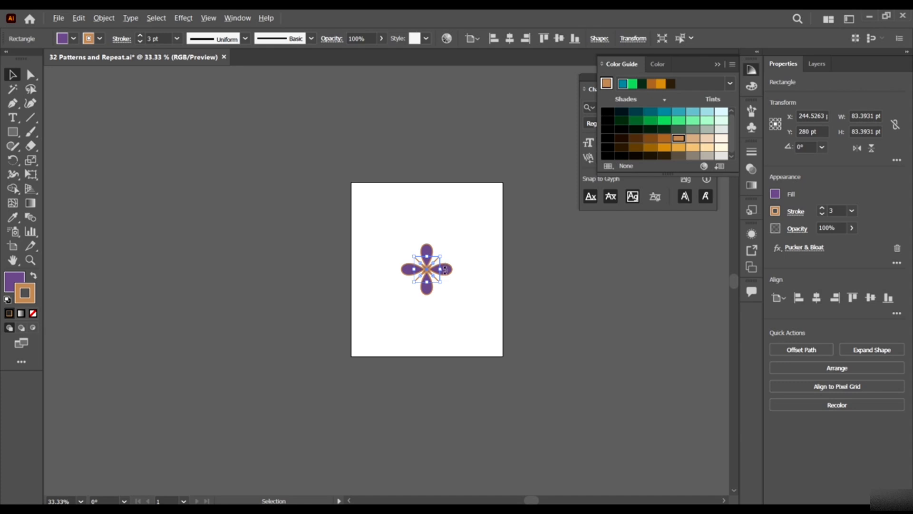
pyautogui.moveTo(451, 272); pyautogui.dragTo(244, 278)
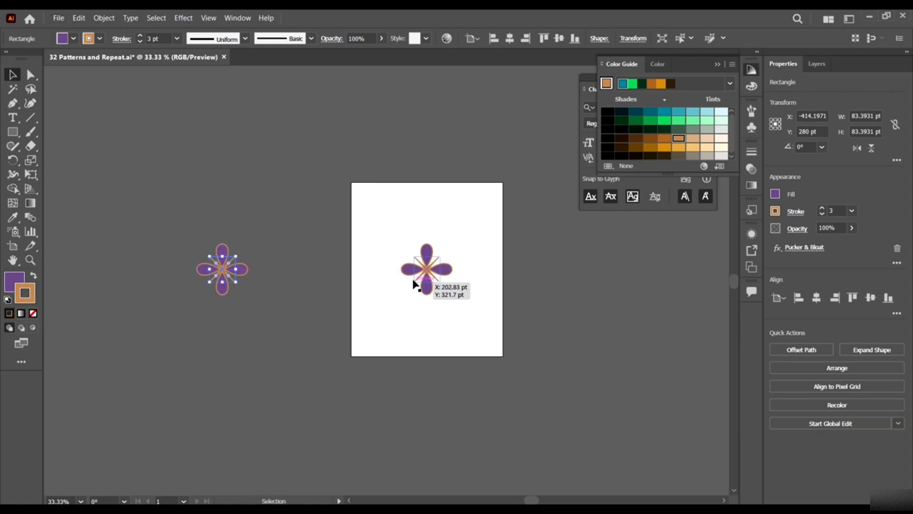
pyautogui.scroll(2, 429, 288)
pyautogui.scroll(-2, 462, 291)
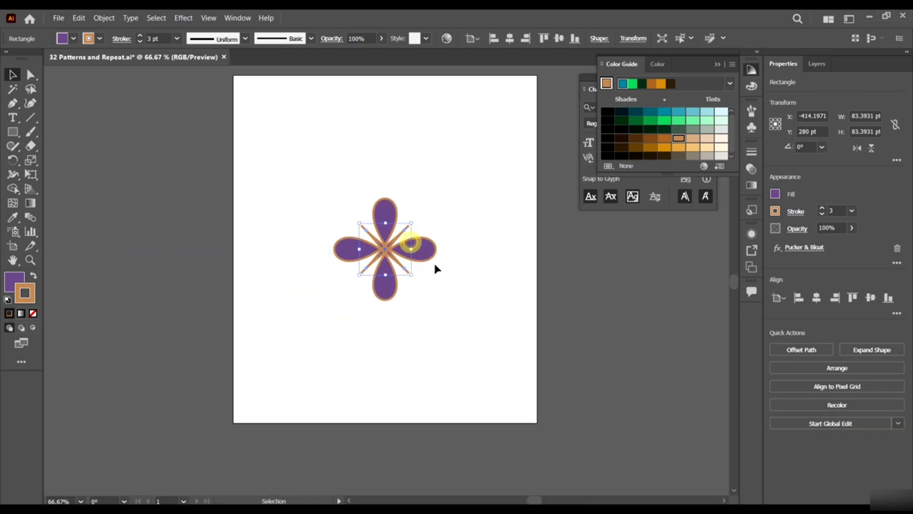
# - Scale the artboard flower down about its centre to about 70 pt and set its stroke weight to 3 pt
pyautogui.moveTo(412, 275); pyautogui.dragTo(407, 271)
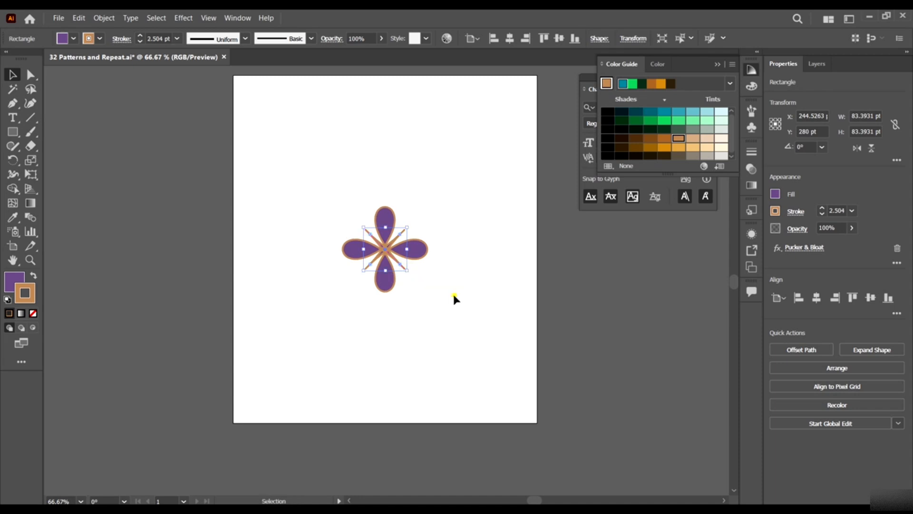
pyautogui.click(454, 295)
pyautogui.scroll(1, 455, 278)
pyautogui.scroll(1, 456, 276)
pyautogui.click(389, 238)
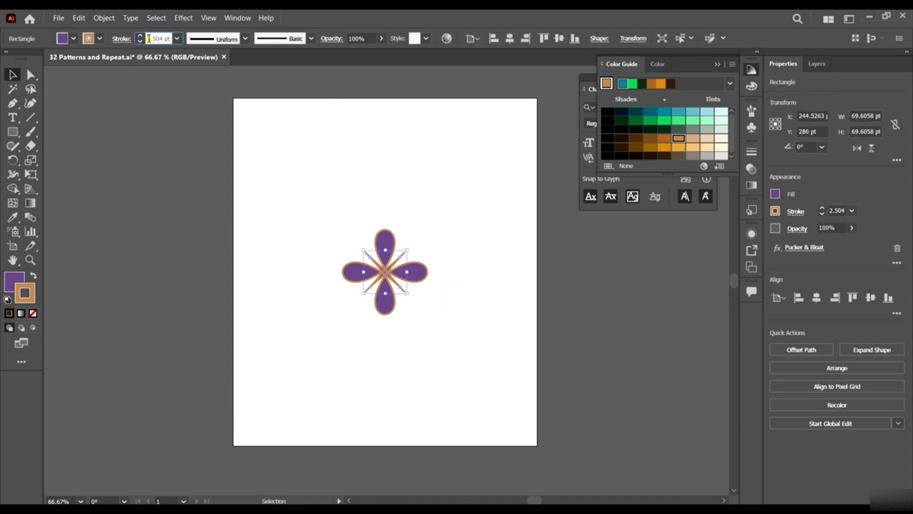
pyautogui.click(425, 314)
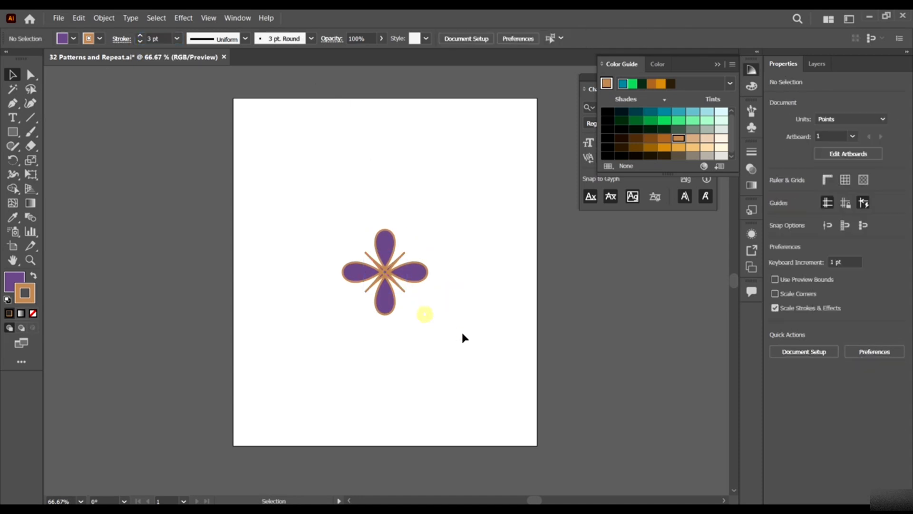
# - Create a Radial repeat from the artboard flower and move the ring up about 109 pt
pyautogui.moveTo(285, 166); pyautogui.dragTo(498, 378)
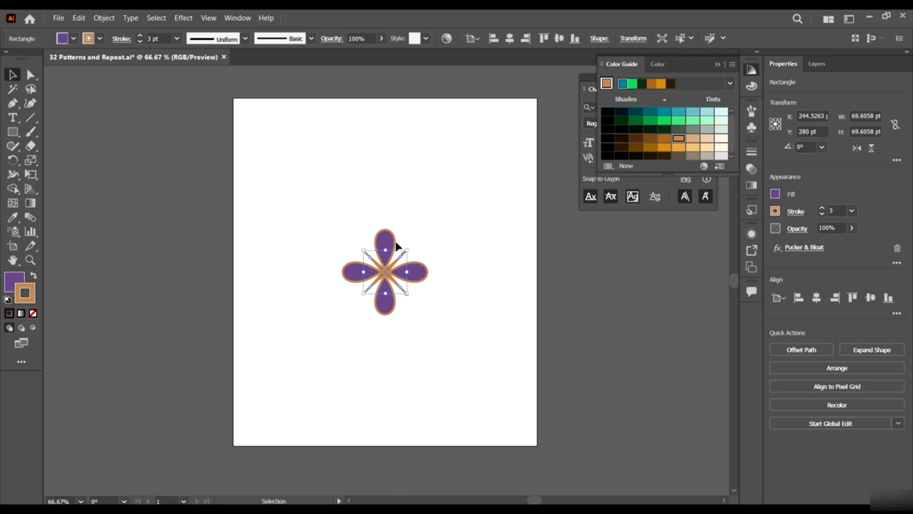
pyautogui.click(114, 18)
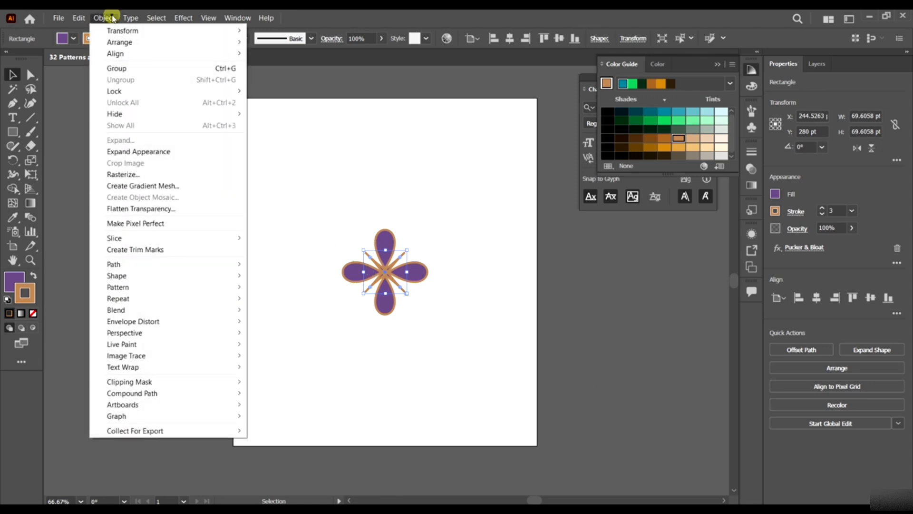
pyautogui.click(166, 299)
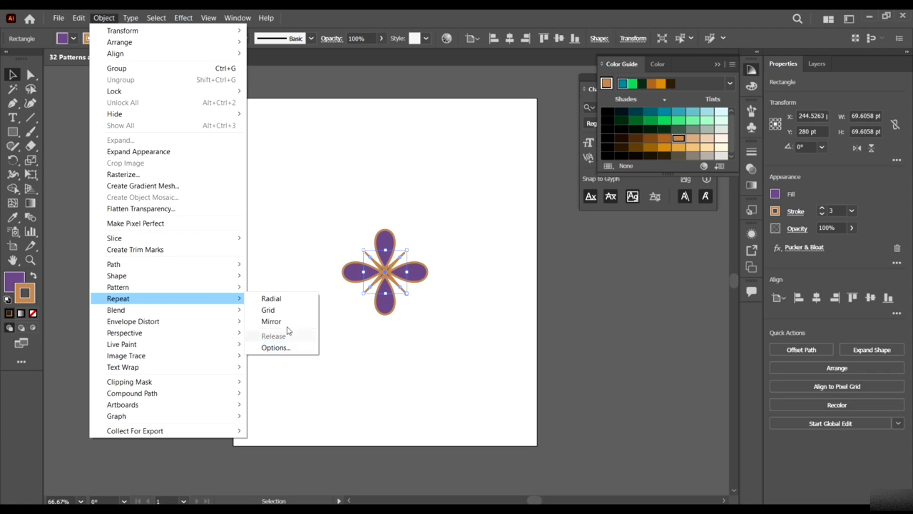
pyautogui.click(284, 299)
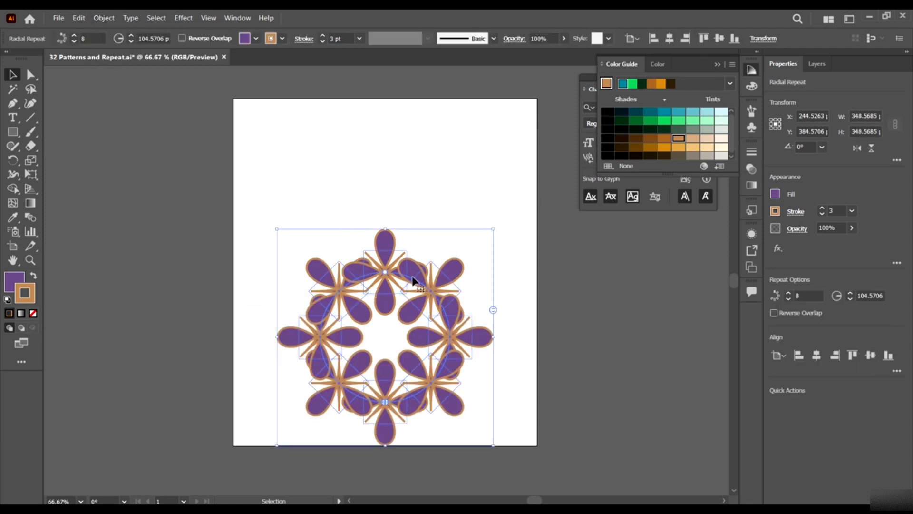
pyautogui.moveTo(385, 274)
pyautogui.mouseDown()
pyautogui.moveTo(386, 202)
pyautogui.moveTo(381, 261)
pyautogui.mouseUp()
pyautogui.hotkey('ctrl', 'z')
pyautogui.moveTo(447, 281); pyautogui.dragTo(465, 212)
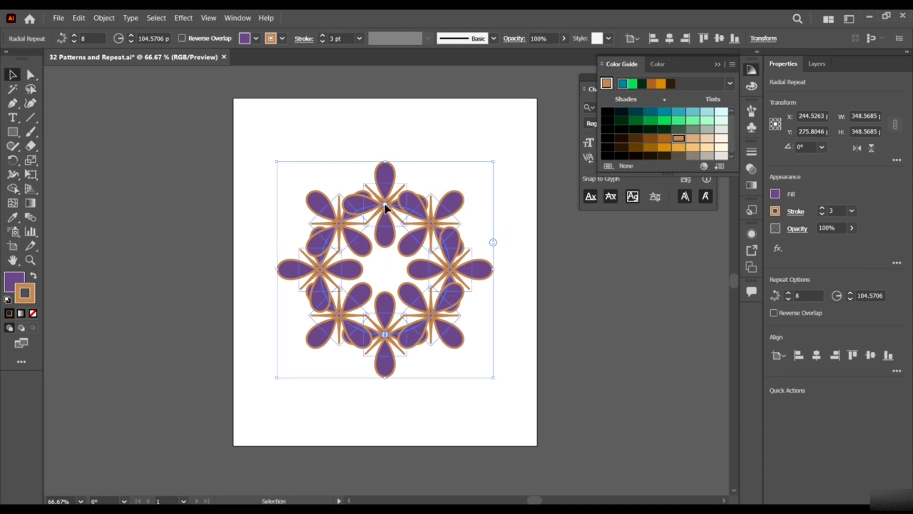
# - Enlarge the radial repeat's radius to about 188 pt and scale the whole ring down to about 365 pt wide
pyautogui.moveTo(384, 207); pyautogui.dragTo(394, 155)
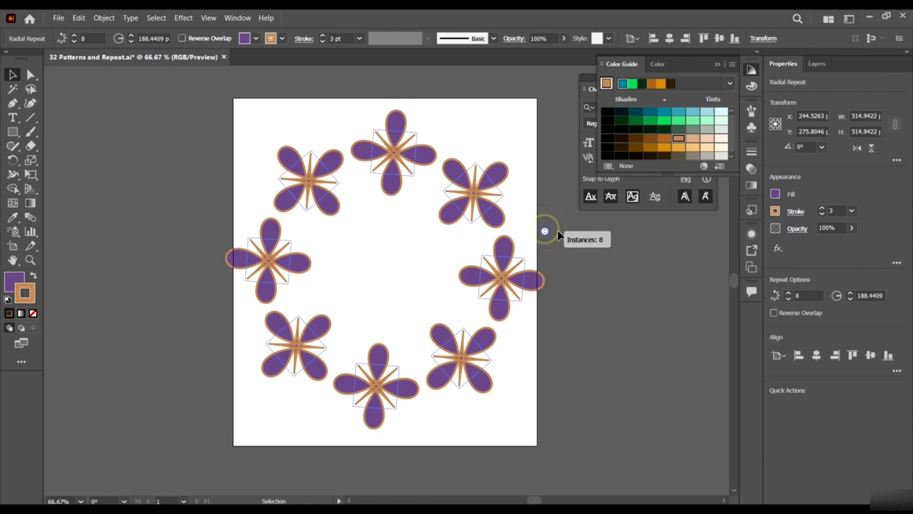
pyautogui.moveTo(545, 230)
pyautogui.mouseDown()
pyautogui.moveTo(544, 265)
pyautogui.moveTo(550, 104)
pyautogui.moveTo(547, 269)
pyautogui.moveTo(555, 171)
pyautogui.moveTo(556, 231)
pyautogui.mouseUp()
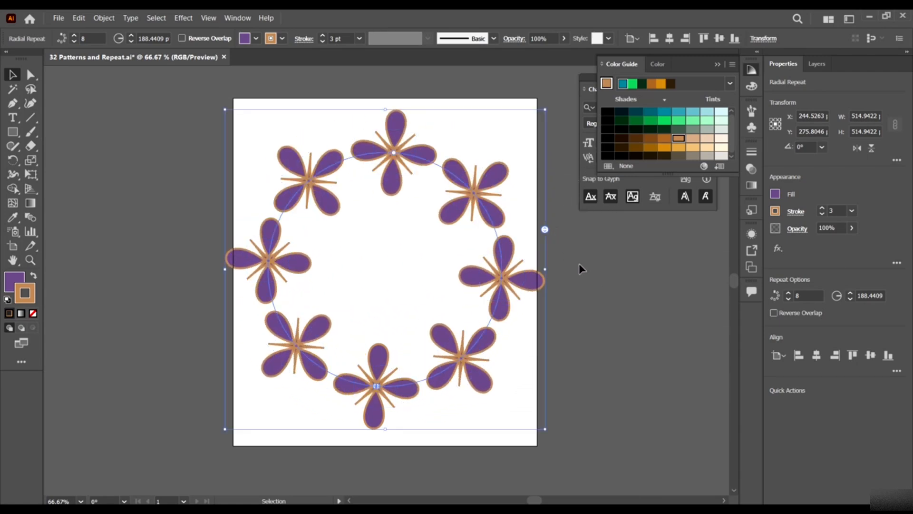
pyautogui.moveTo(542, 269); pyautogui.dragTo(495, 320)
pyautogui.moveTo(459, 289); pyautogui.dragTo(473, 284)
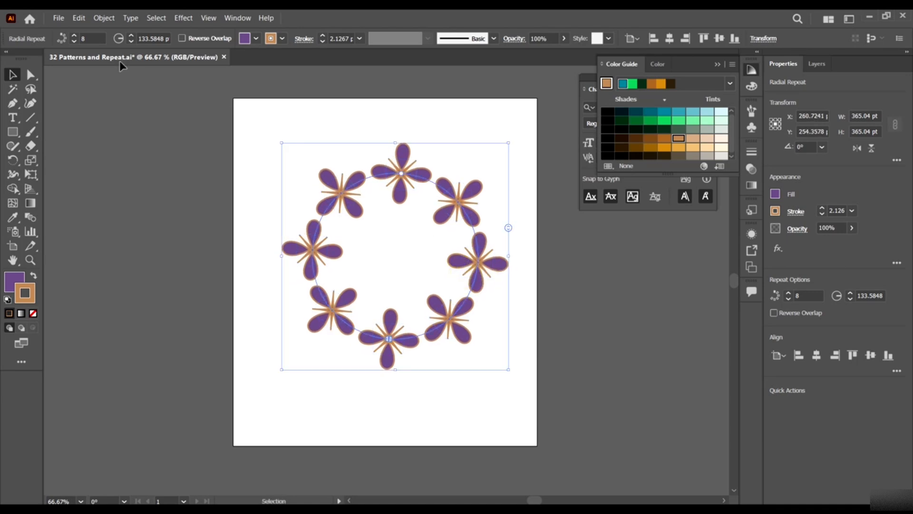
# - Try 11 instances in the radial repeat, settle on 6, and move the ring down about 31 pt
pyautogui.click(74, 35)
pyautogui.click(74, 36)
pyautogui.click(74, 36)
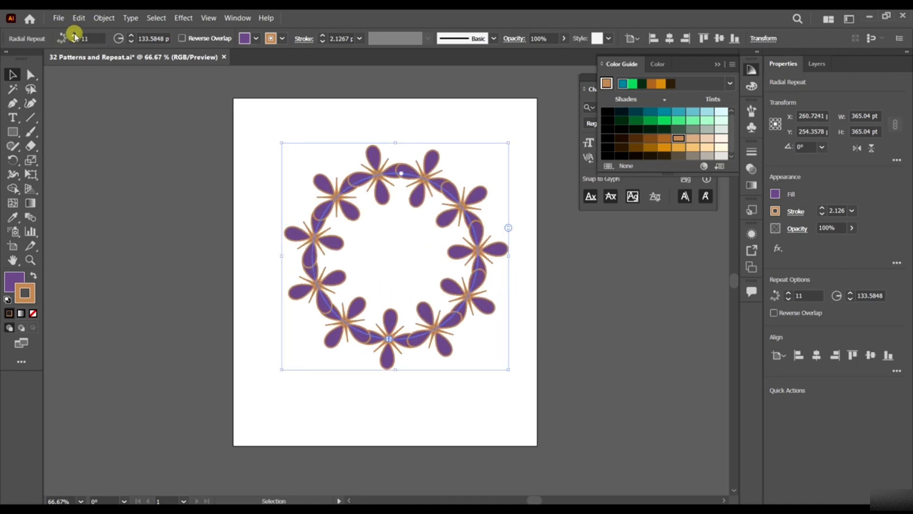
pyautogui.click(76, 41)
pyautogui.click(76, 41)
pyautogui.click(76, 41)
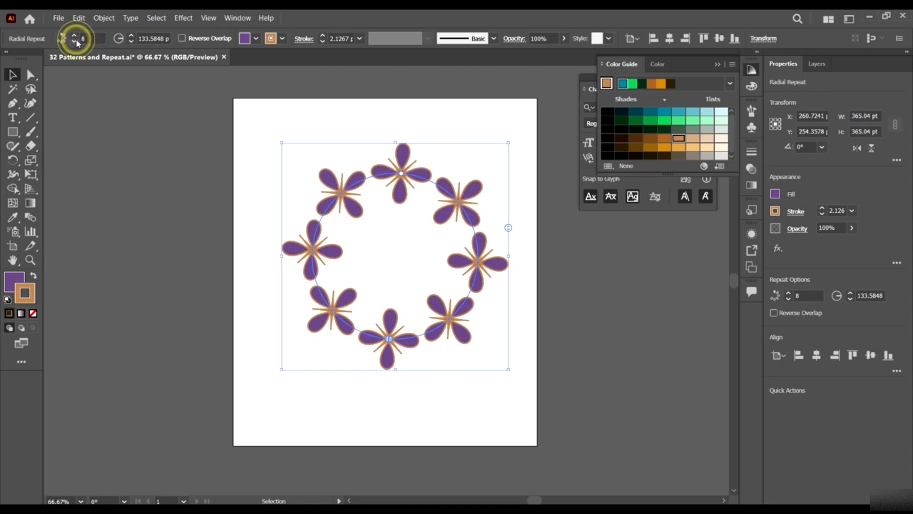
pyautogui.click(76, 41)
pyautogui.click(75, 41)
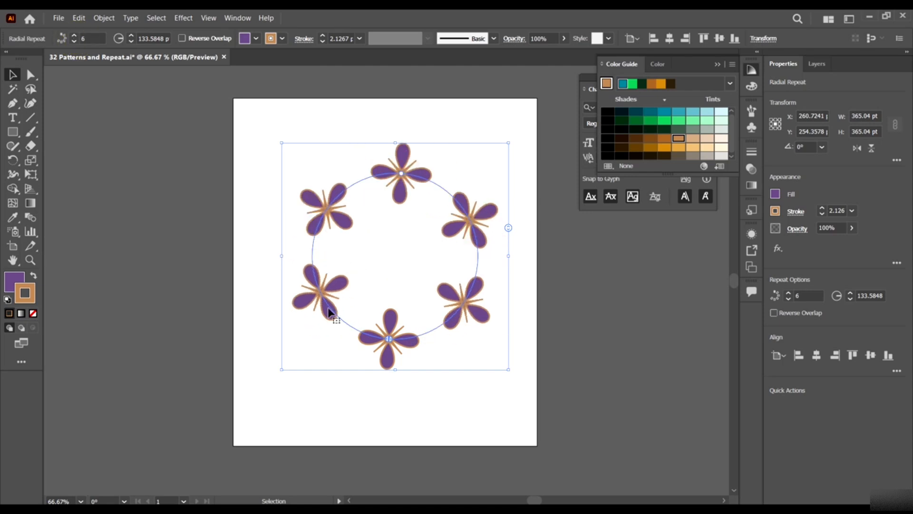
pyautogui.moveTo(476, 228); pyautogui.dragTo(475, 246)
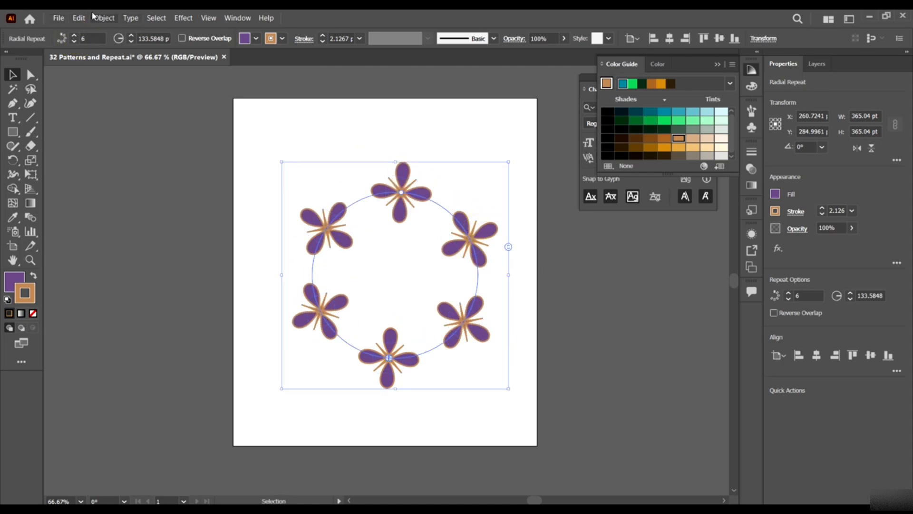
# - Release the radial repeat and move the remaining single flower to near the artboard's centre
pyautogui.click(101, 18)
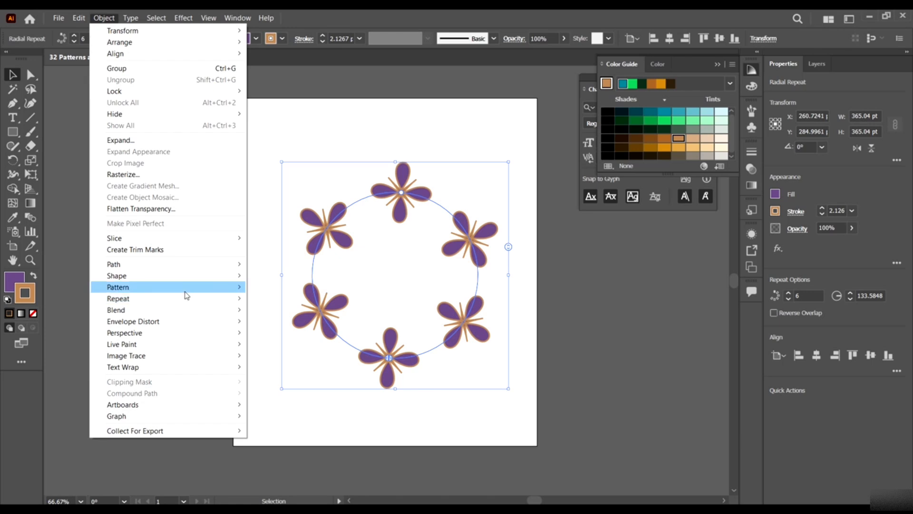
pyautogui.click(183, 298)
pyautogui.click(275, 336)
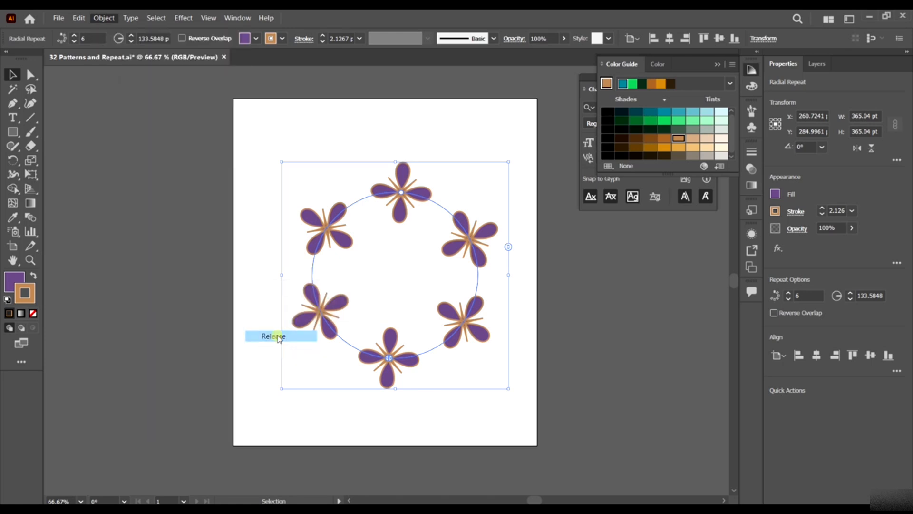
pyautogui.click(473, 292)
pyautogui.moveTo(392, 190); pyautogui.dragTo(377, 257)
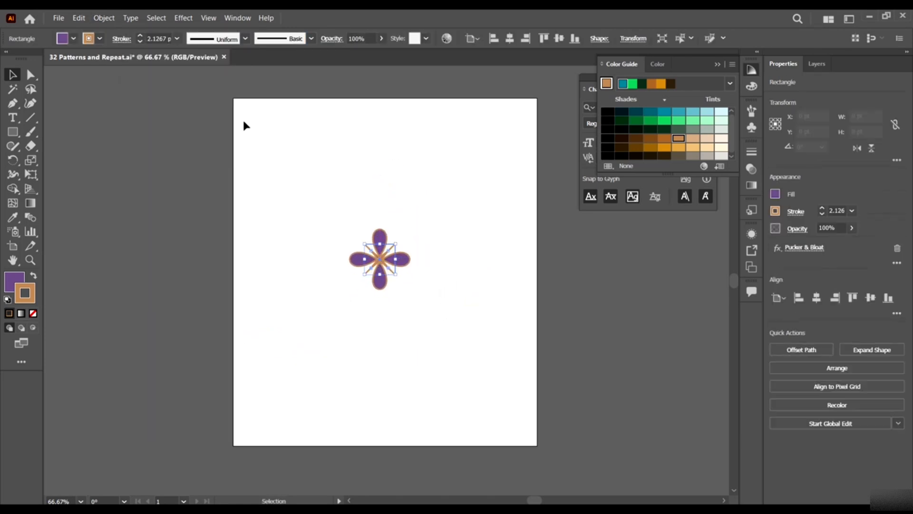
# - Create a Grid repeat from the flower and move it about 143 pt left and 21 pt up onto the artboard
pyautogui.click(98, 19)
pyautogui.moveTo(188, 303)
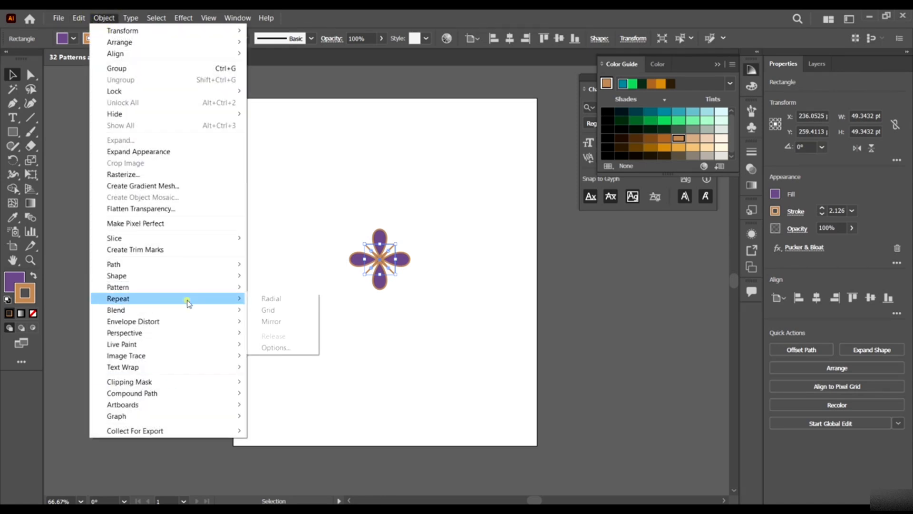
pyautogui.click(300, 313)
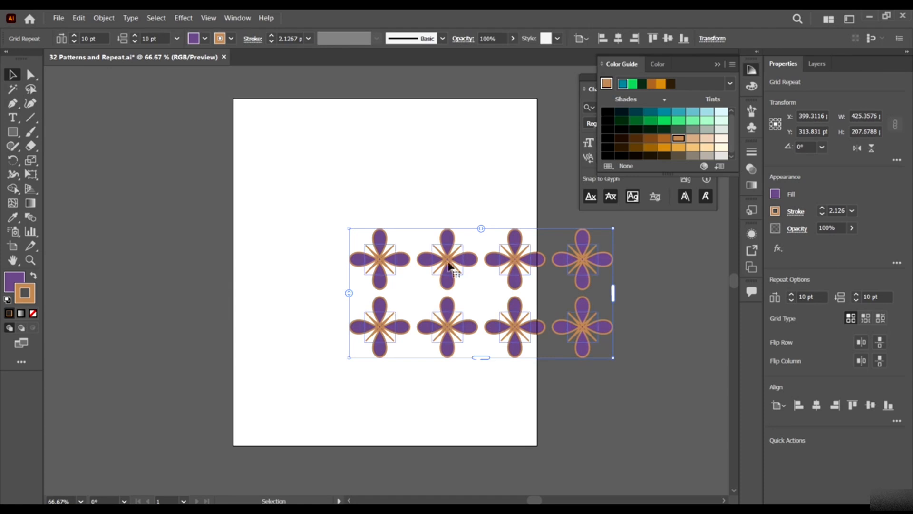
pyautogui.moveTo(449, 265); pyautogui.dragTo(360, 252)
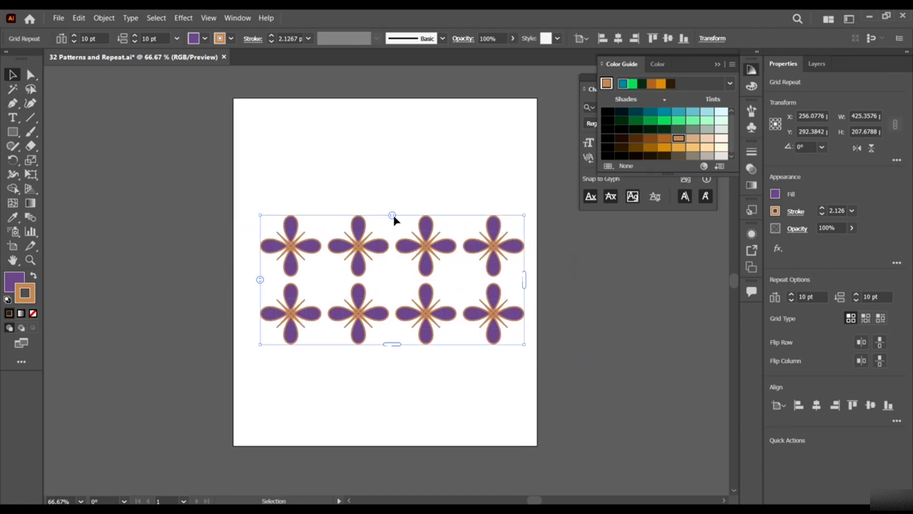
# - Try out the grid repeat's spacing, then extend its lower edge to about 328 pt high and its right edge past the artboard
pyautogui.moveTo(394, 220); pyautogui.dragTo(414, 288)
pyautogui.moveTo(398, 290)
pyautogui.mouseDown()
pyautogui.moveTo(379, 289)
pyautogui.moveTo(400, 294)
pyautogui.moveTo(387, 297)
pyautogui.mouseUp()
pyautogui.moveTo(394, 346); pyautogui.dragTo(394, 419)
pyautogui.moveTo(525, 314); pyautogui.dragTo(717, 347)
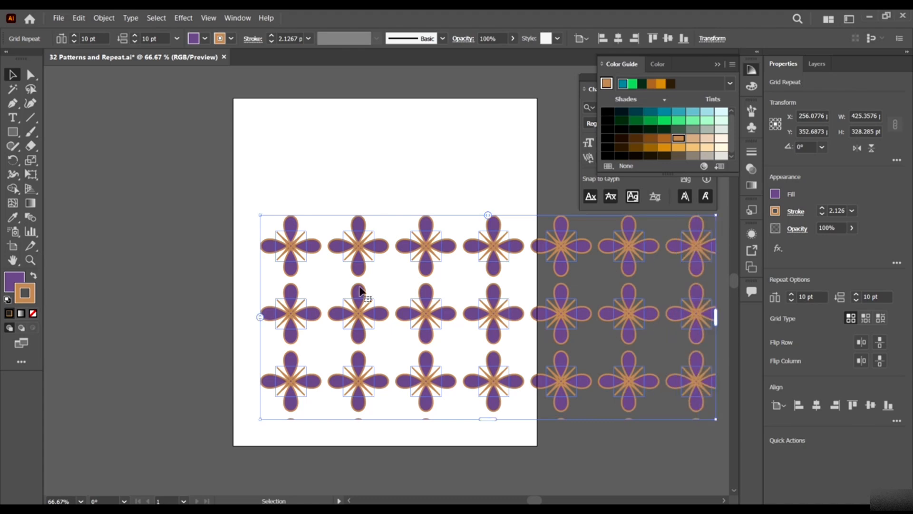
# - Narrow the grid repeat to about 325 pt wide, trim its lower edge to three rows, and centre it on the artboard
pyautogui.scroll(-4, 360, 287)
pyautogui.moveTo(448, 295); pyautogui.dragTo(403, 304)
pyautogui.scroll(4, 379, 291)
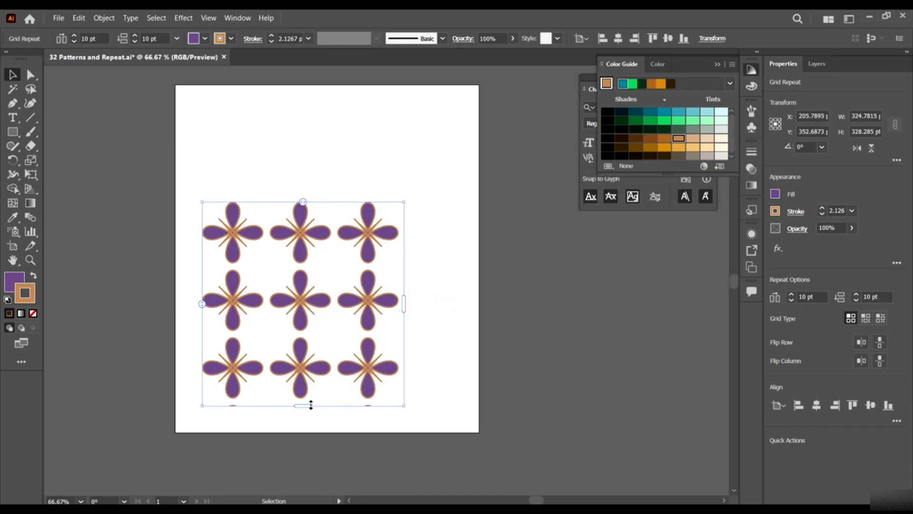
pyautogui.moveTo(311, 404); pyautogui.dragTo(311, 399)
pyautogui.moveTo(367, 295); pyautogui.dragTo(391, 248)
pyautogui.click(528, 322)
pyautogui.scroll(-2, 542, 319)
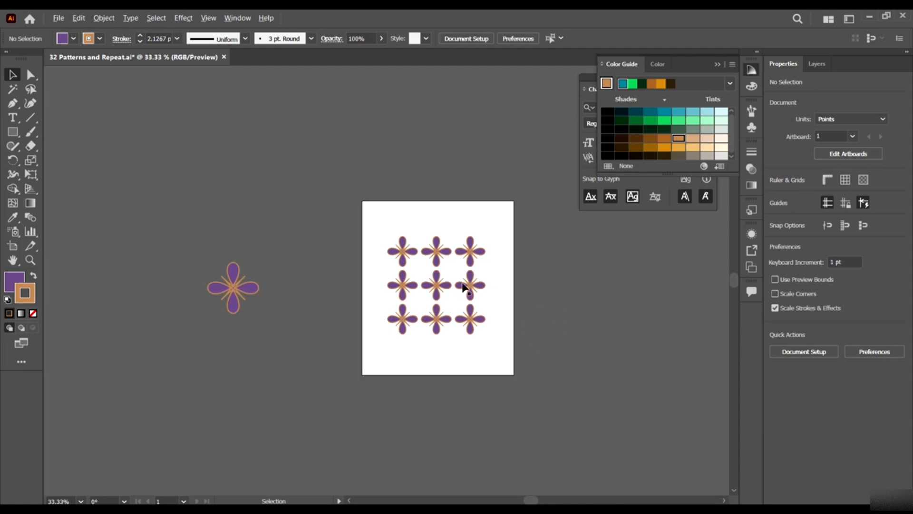
pyautogui.scroll(3, 464, 285)
pyautogui.scroll(-2, 471, 295)
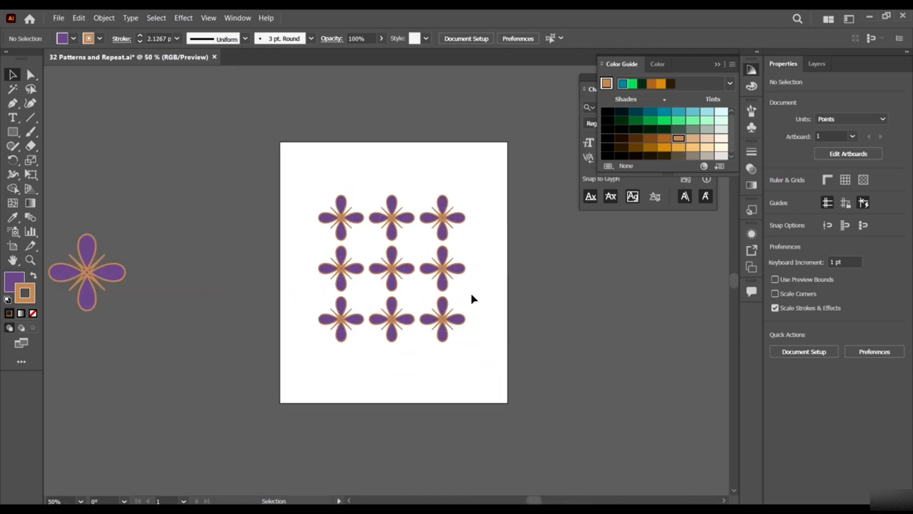
# - Extend the grid repeat down to about 440 pt high, then scale it down to about 192 by 260 pt near the artboard's centre
pyautogui.click(445, 269)
pyautogui.moveTo(398, 344); pyautogui.dragTo(405, 402)
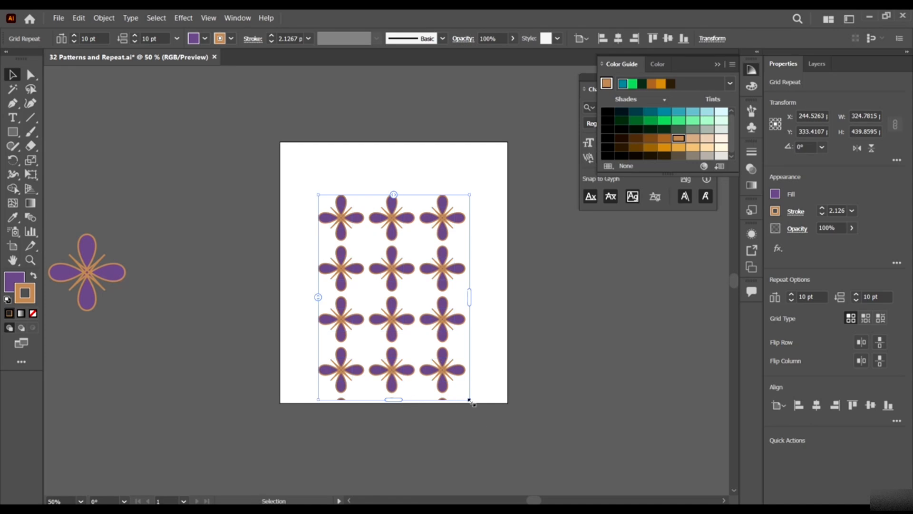
pyautogui.moveTo(470, 400); pyautogui.dragTo(445, 366)
pyautogui.moveTo(428, 282); pyautogui.dragTo(430, 264)
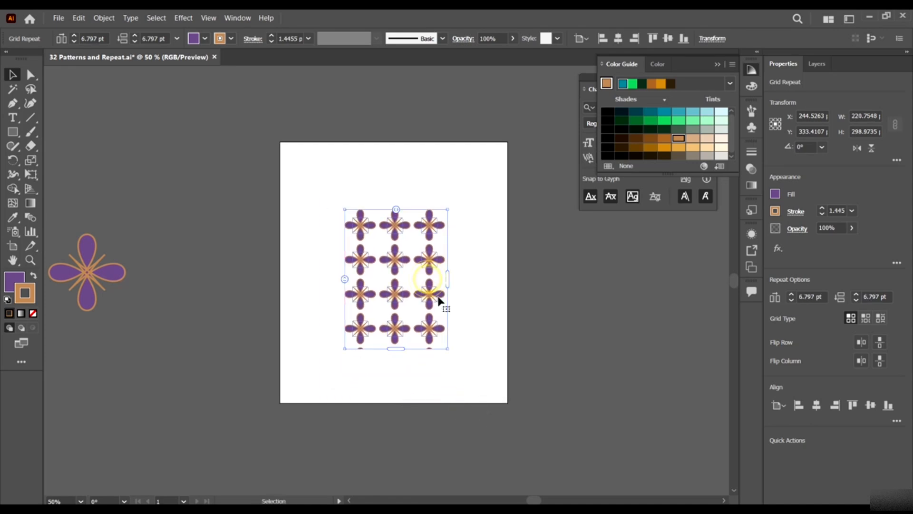
pyautogui.scroll(1, 442, 310)
pyautogui.moveTo(449, 361); pyautogui.dragTo(447, 334)
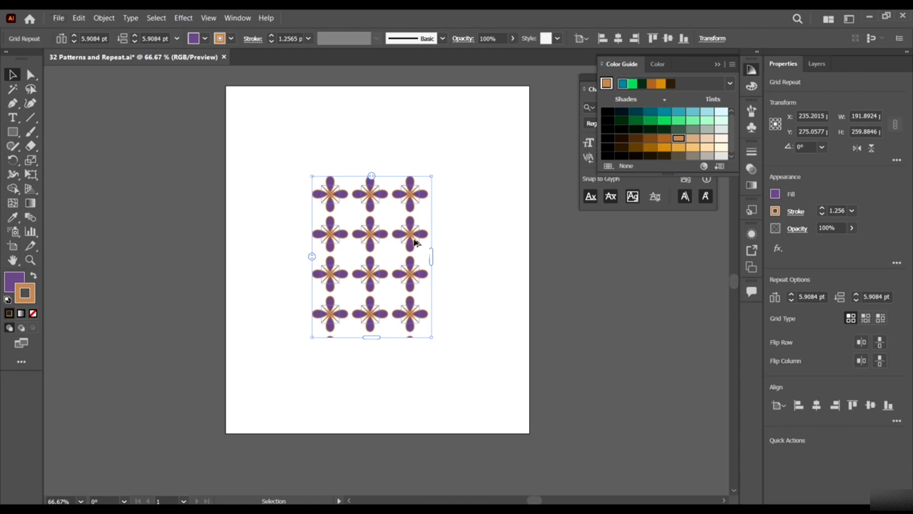
pyautogui.click(177, 184)
# - Release the grid repeat back to a single flower
pyautogui.click(358, 240)
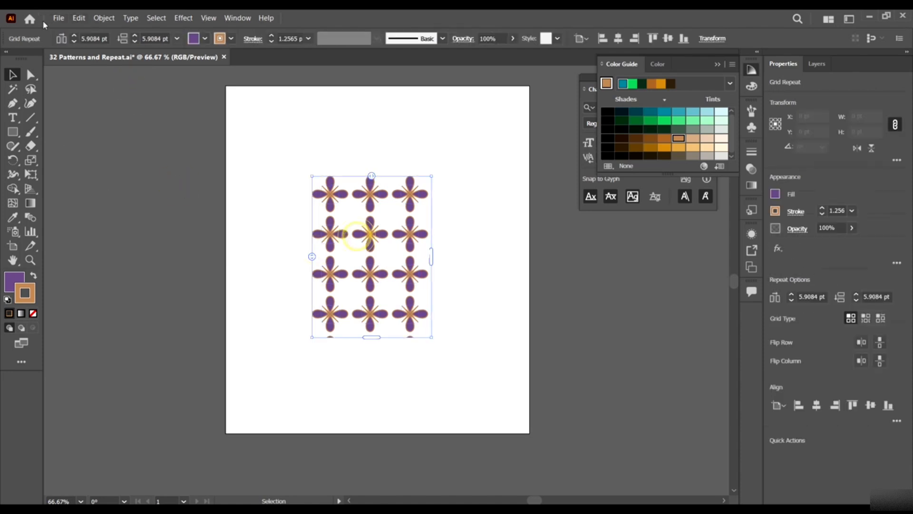
pyautogui.click(103, 18)
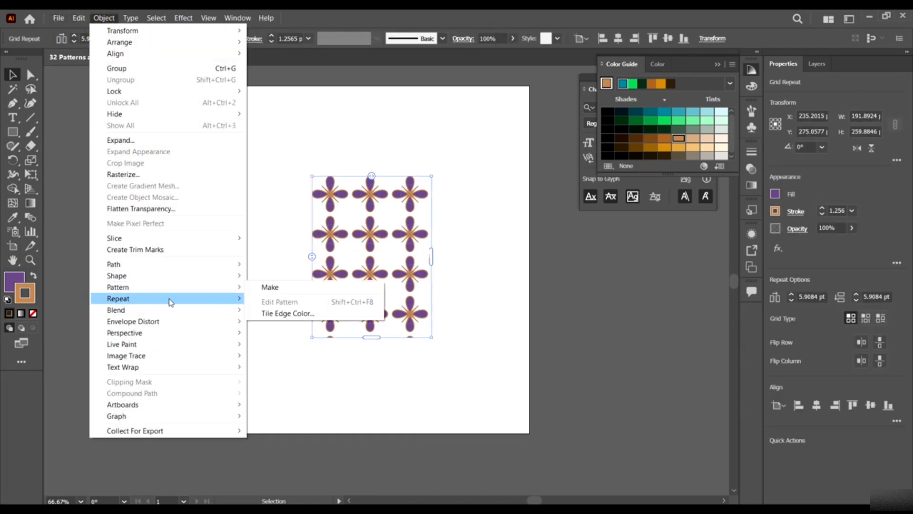
pyautogui.moveTo(169, 298)
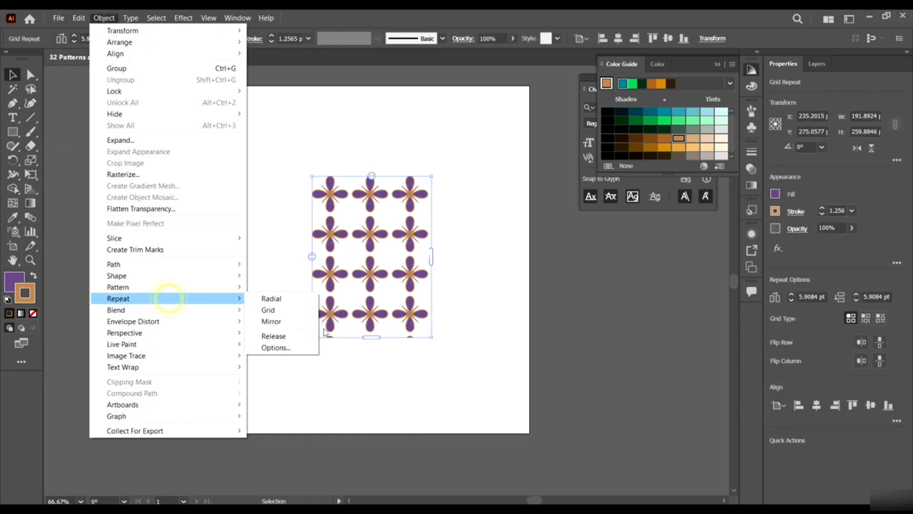
pyautogui.click(286, 336)
# - Move the released flower to near the artboard's centre at a size of about 38 pt
pyautogui.moveTo(334, 203)
pyautogui.mouseDown()
pyautogui.moveTo(345, 202)
pyautogui.moveTo(414, 298)
pyautogui.mouseUp()
pyautogui.click(389, 238)
pyautogui.scroll(4, 332, 187)
pyautogui.scroll(-3, 338, 223)
pyautogui.scroll(-3, 414, 301)
pyautogui.scroll(1, 372, 326)
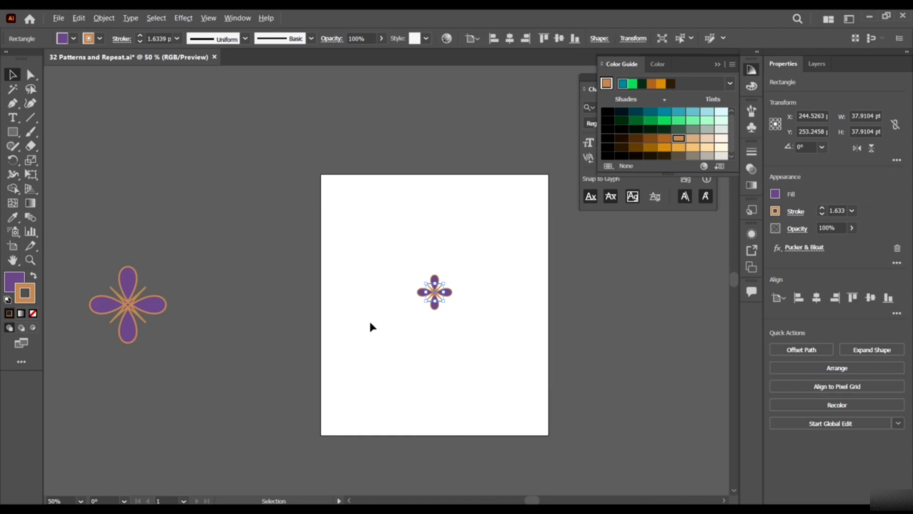
# - Centre the flower horizontally and vertically on the artboard
pyautogui.click(509, 38)
pyautogui.click(559, 38)
pyautogui.scroll(3, 480, 305)
pyautogui.scroll(-2, 475, 291)
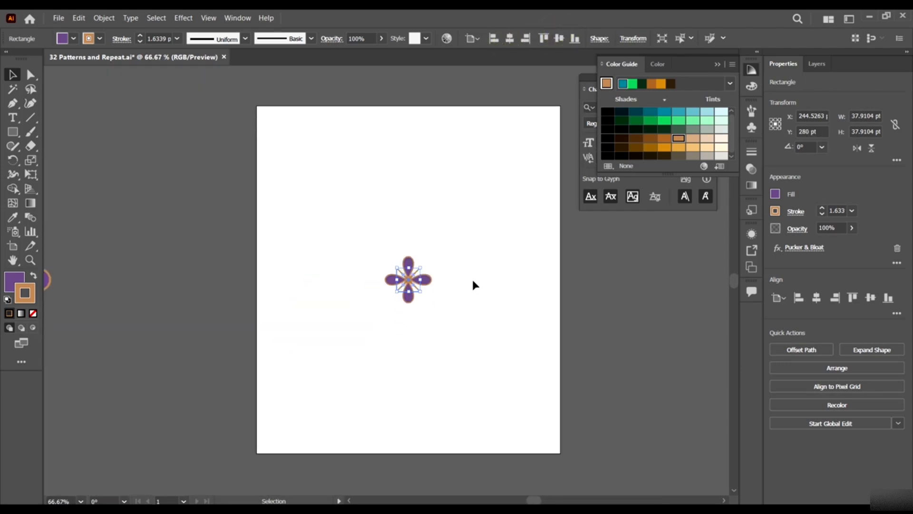
pyautogui.scroll(1, 471, 283)
pyautogui.scroll(-1, 440, 272)
# - Open the Repeat Options and examine the radial, grid and mirror settings, including the mirror angle choices
pyautogui.click(103, 18)
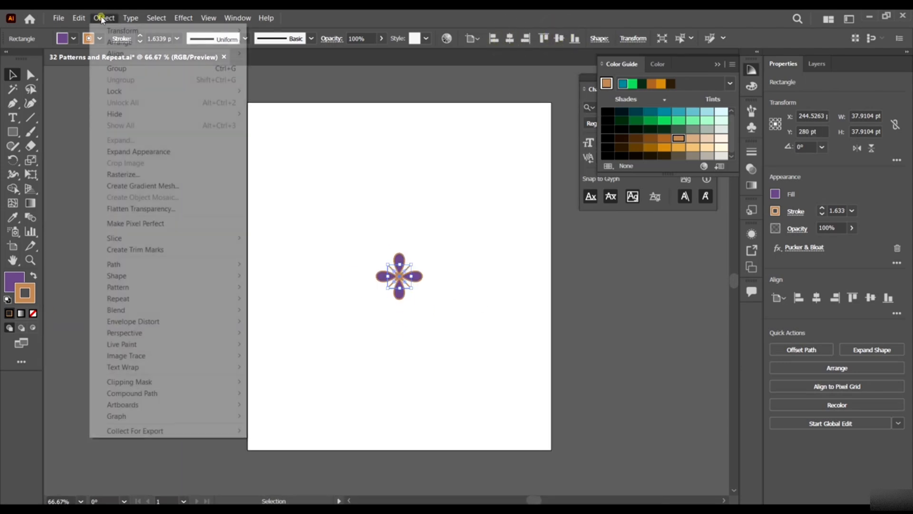
pyautogui.moveTo(185, 300)
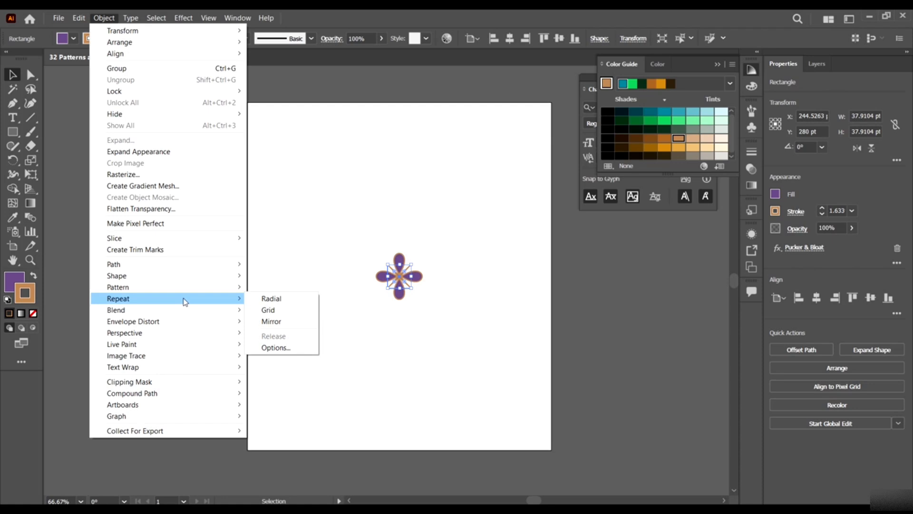
pyautogui.click(286, 351)
pyautogui.moveTo(504, 189); pyautogui.dragTo(592, 166)
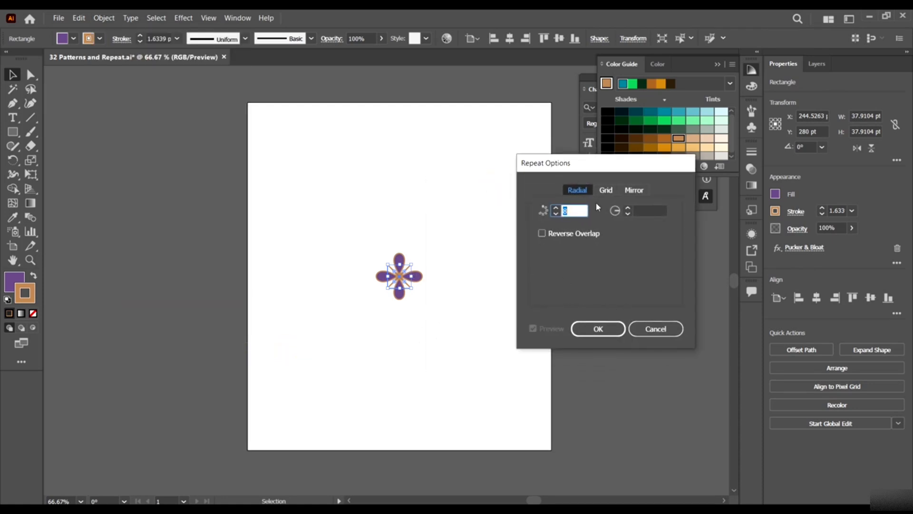
pyautogui.click(578, 191)
pyautogui.click(611, 192)
pyautogui.click(635, 190)
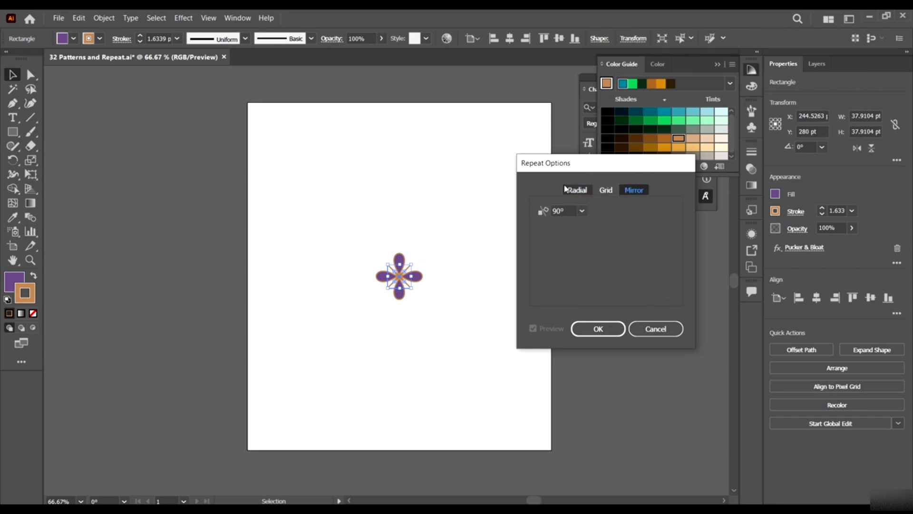
pyautogui.click(582, 212)
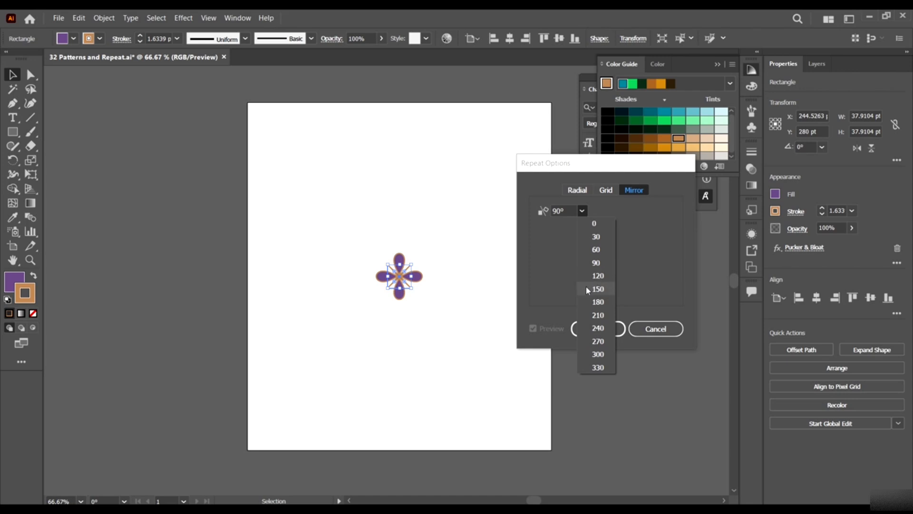
pyautogui.click(630, 205)
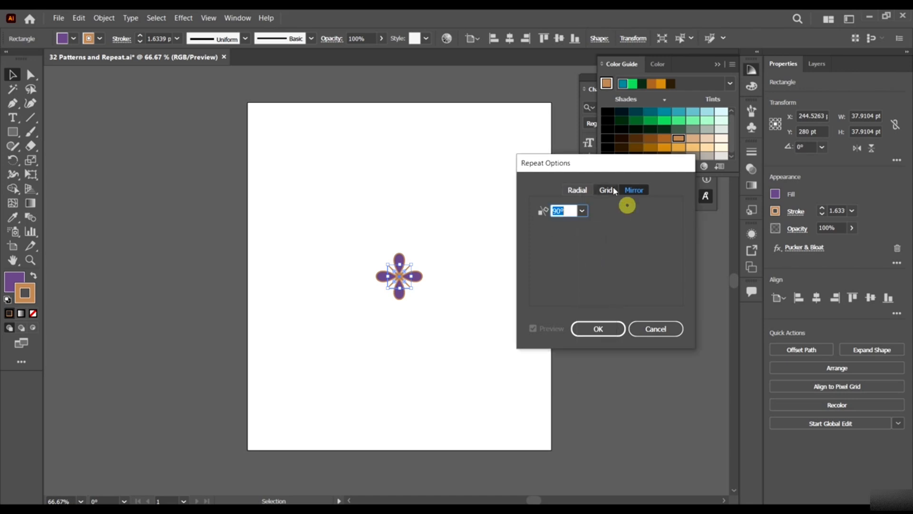
# - Configure the grid repeat options to 16 pt horizontal spacing, brick-by-row grid type and horizontally flipped rows
pyautogui.click(609, 189)
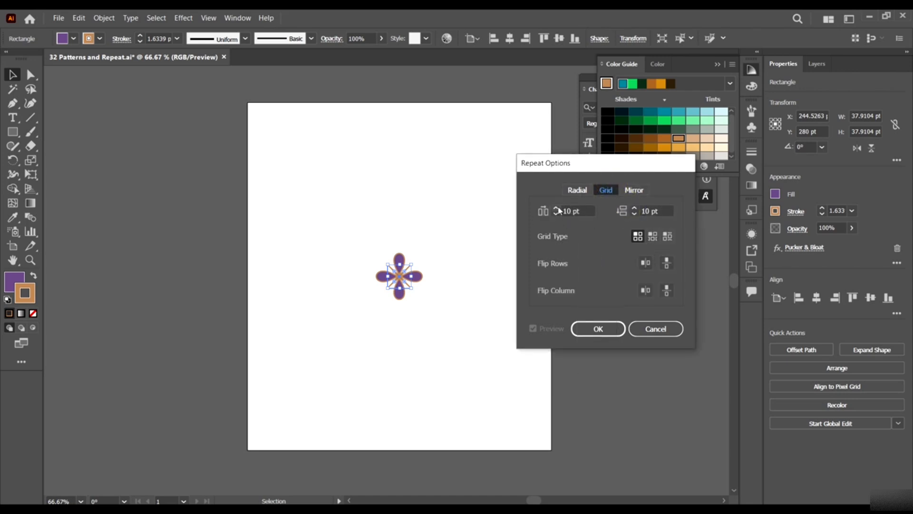
pyautogui.click(557, 208)
pyautogui.click(557, 207)
pyautogui.click(557, 208)
pyautogui.click(557, 207)
pyautogui.click(557, 208)
pyautogui.click(557, 207)
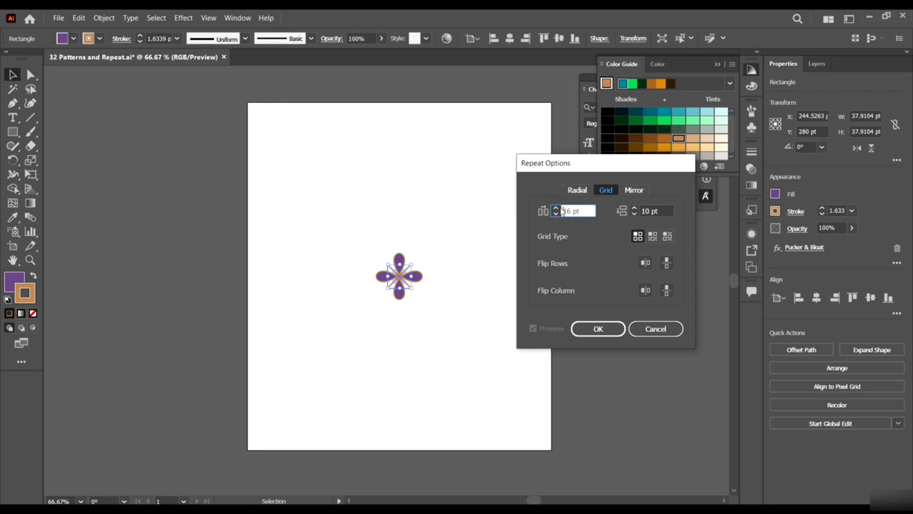
pyautogui.click(646, 263)
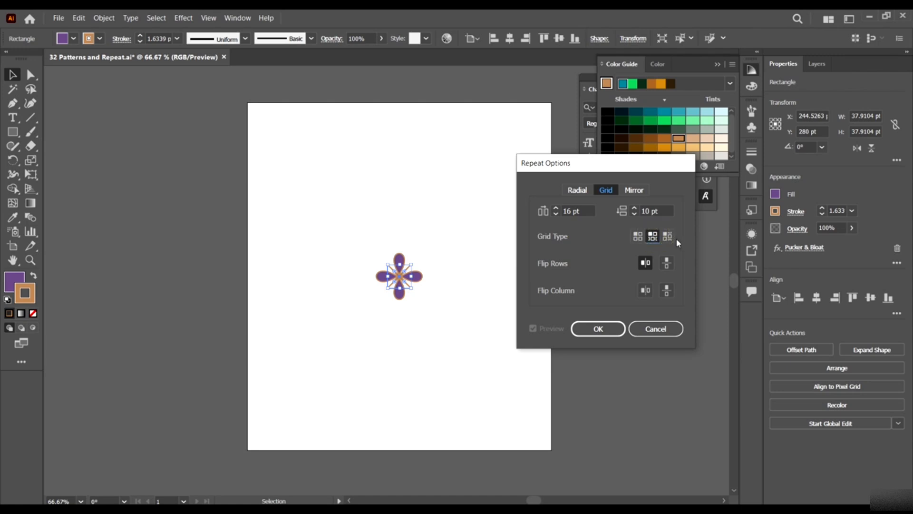
pyautogui.click(599, 328)
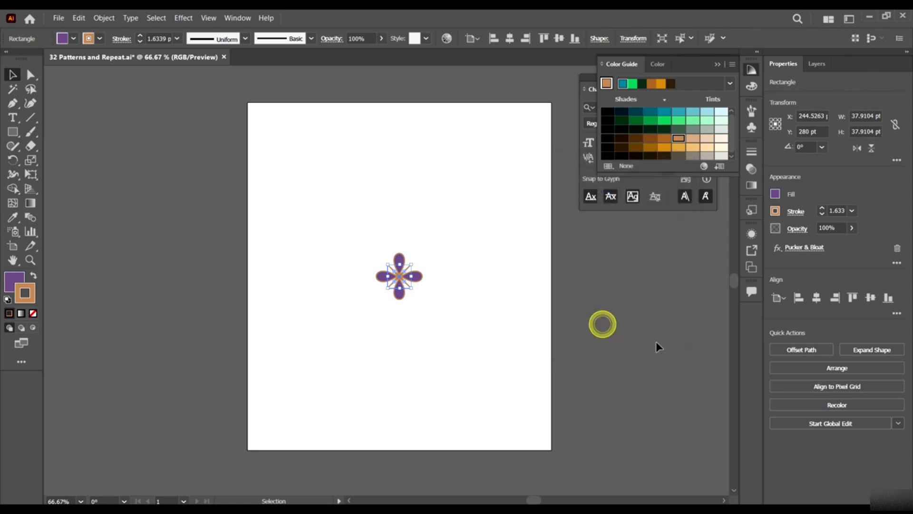
# - Create a grid repeat from the flower and move it onto the upper middle of the artboard
pyautogui.click(102, 19)
pyautogui.moveTo(206, 300)
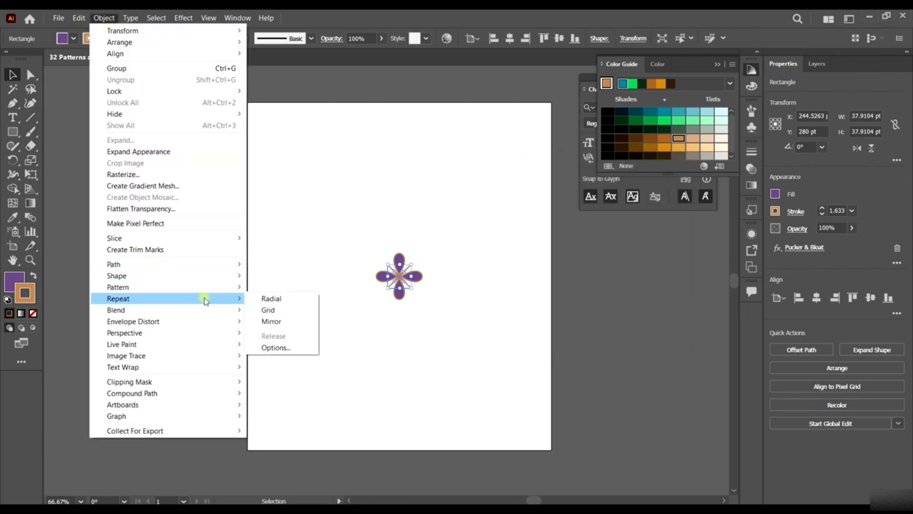
pyautogui.click(288, 308)
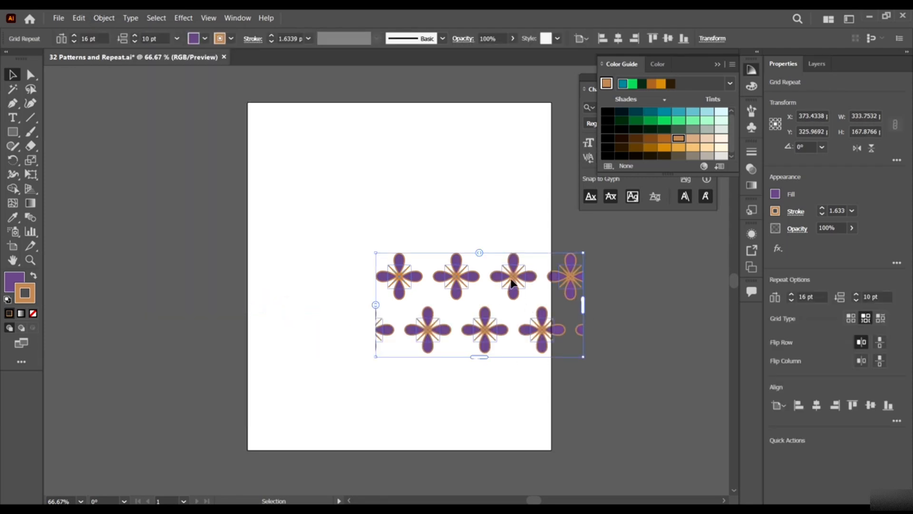
pyautogui.moveTo(511, 283); pyautogui.dragTo(437, 227)
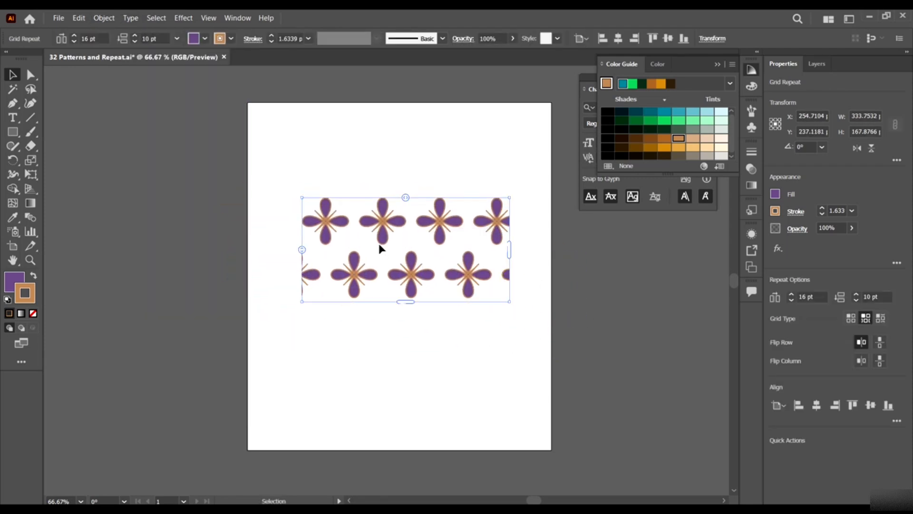
# - Extend the grid repeat down to about 256 pt high and tighten its spacing to about 14.6 pt horizontally and 8.4 pt vertically
pyautogui.moveTo(410, 304); pyautogui.dragTo(417, 356)
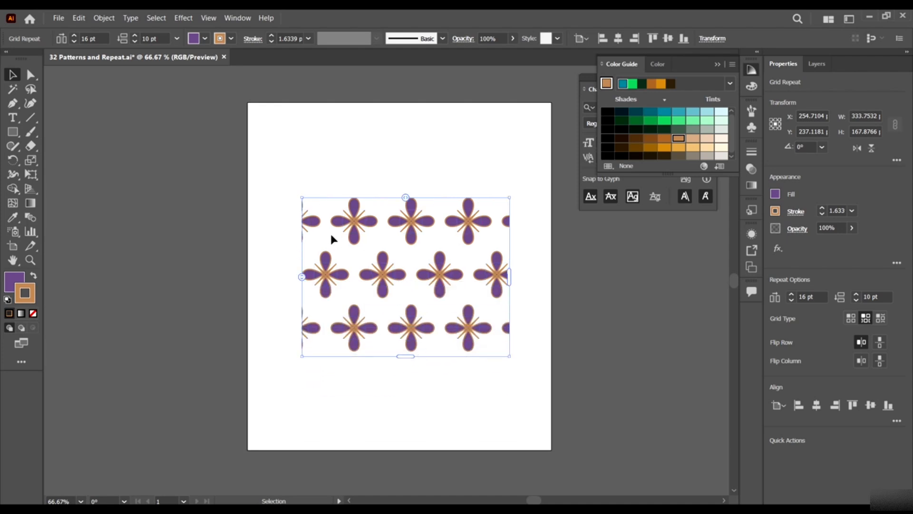
pyautogui.moveTo(301, 275); pyautogui.dragTo(287, 275)
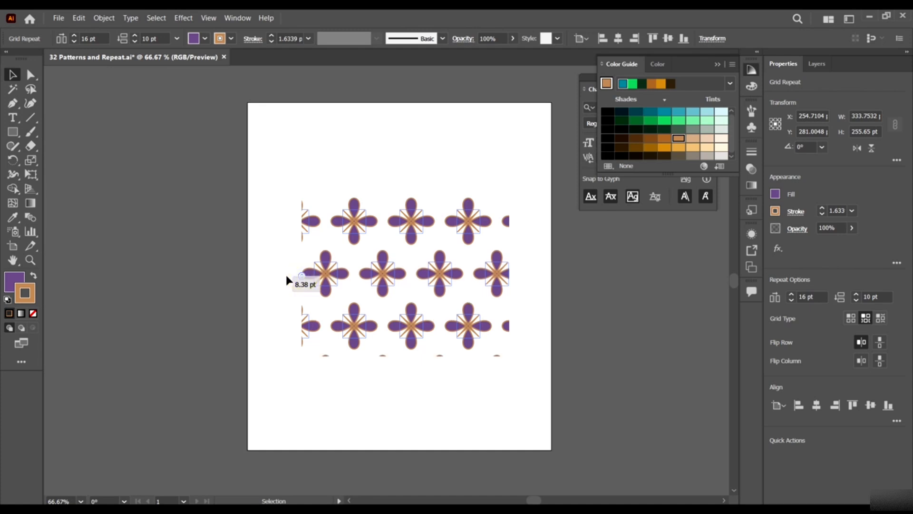
pyautogui.moveTo(405, 199); pyautogui.dragTo(416, 285)
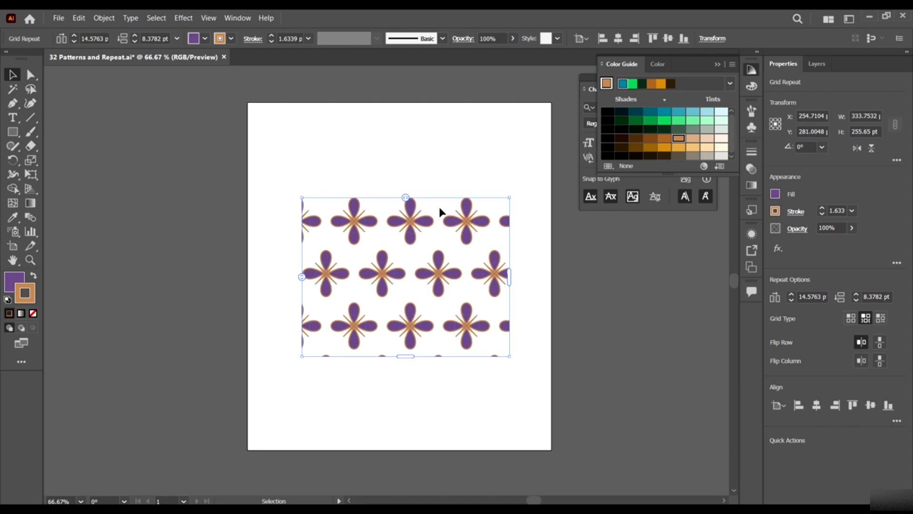
# - Release the grid repeat to a single flower and centre that flower on the artboard
pyautogui.click(102, 18)
pyautogui.moveTo(182, 287)
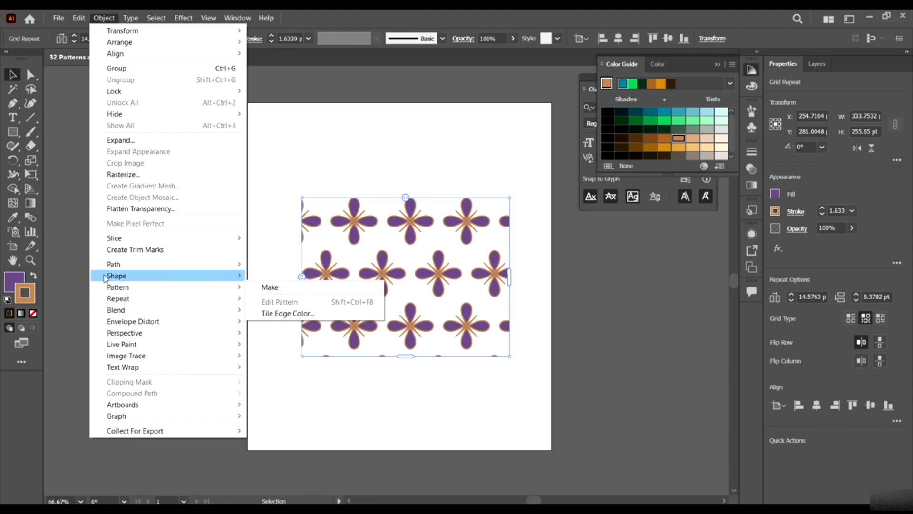
pyautogui.moveTo(143, 298)
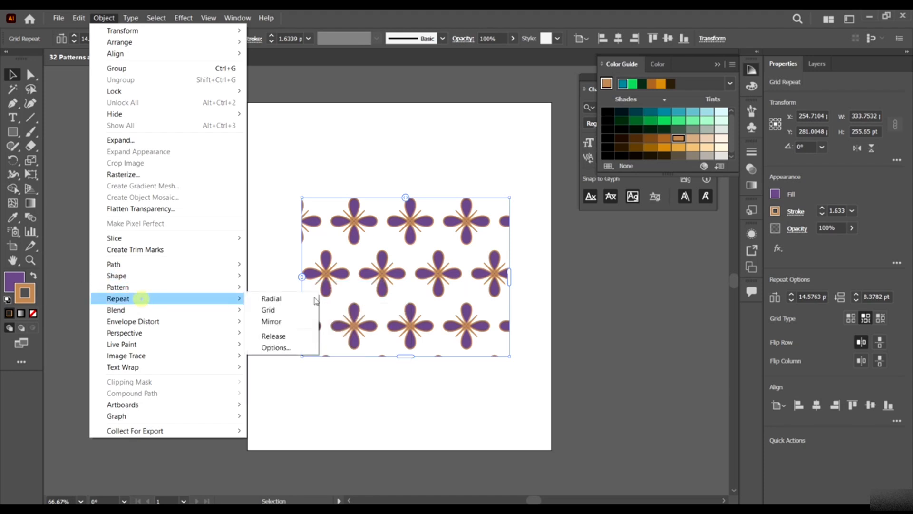
pyautogui.click(289, 338)
pyautogui.click(364, 220)
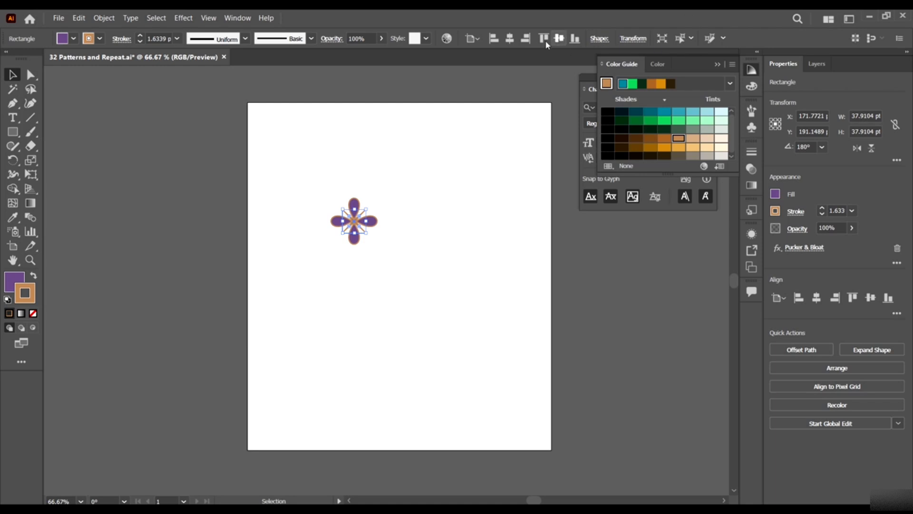
pyautogui.click(510, 39)
pyautogui.click(559, 38)
pyautogui.click(492, 291)
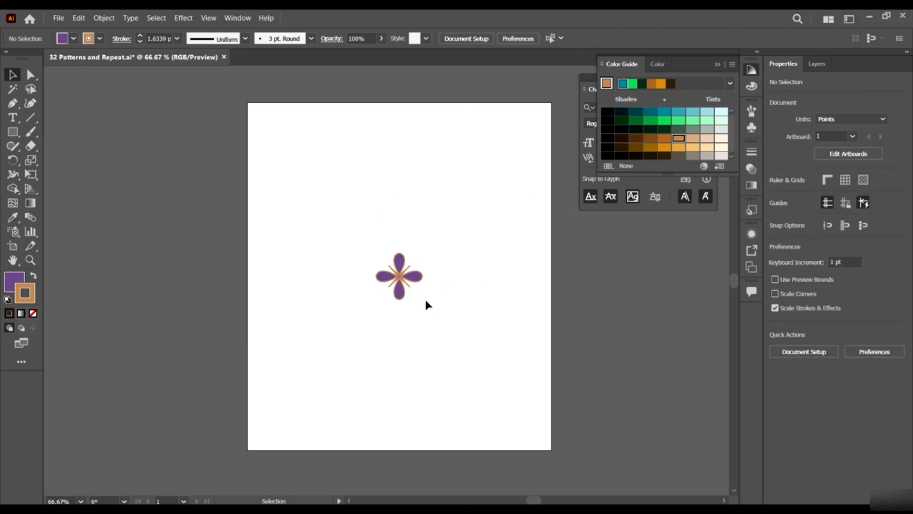
# - Create a radial repeat from the centred flower
pyautogui.scroll(2, 412, 284)
pyautogui.click(409, 285)
pyautogui.click(104, 17)
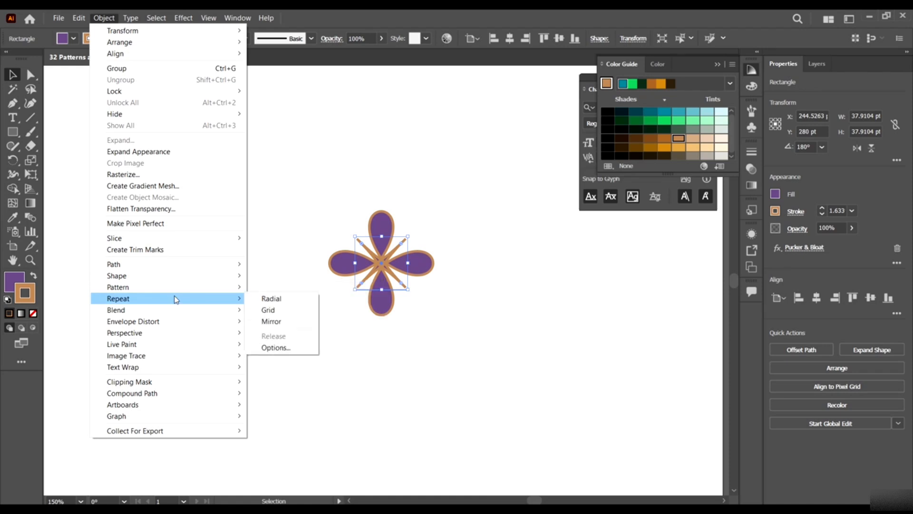
pyautogui.click(271, 298)
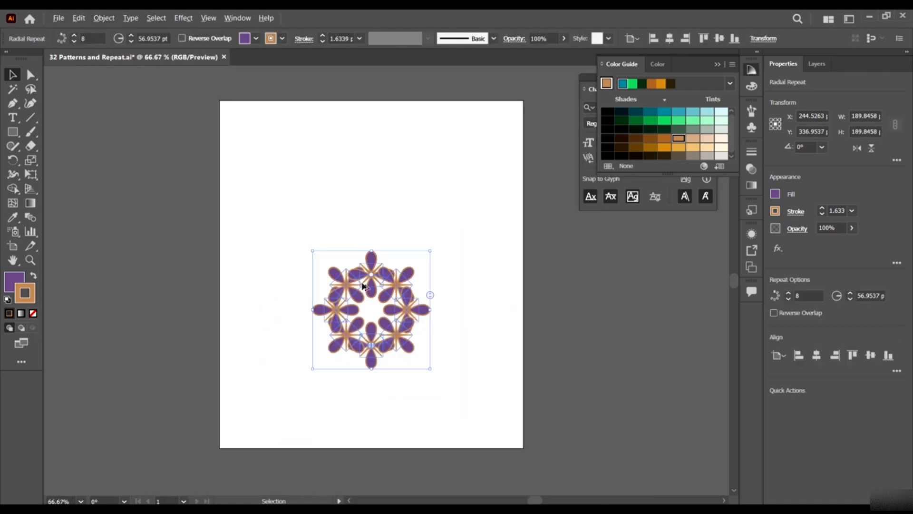
pyautogui.scroll(1, 413, 304)
pyautogui.scroll(-2, 388, 266)
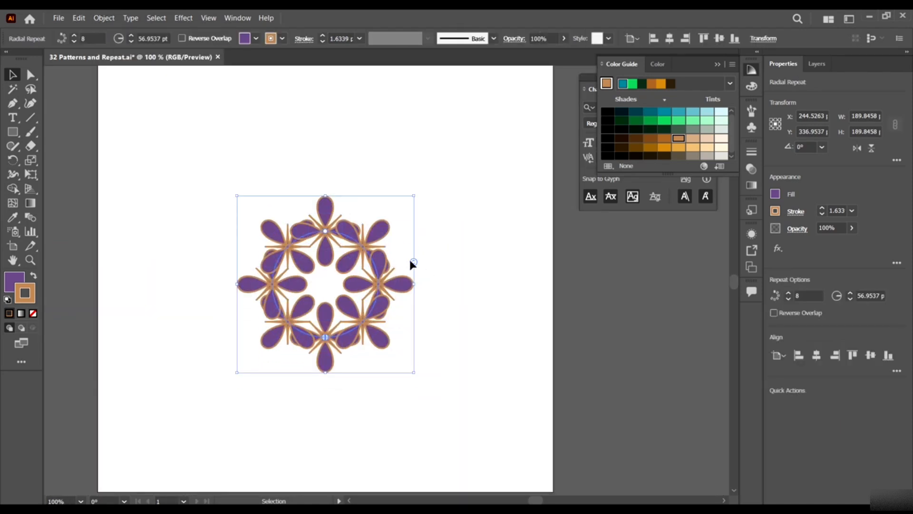
# - Resize the radial repeat to about 179 pt wide with a radius of about 62 pt, and move it up near the artboard's centre
pyautogui.moveTo(323, 233); pyautogui.dragTo(330, 204)
pyautogui.moveTo(430, 178); pyautogui.dragTo(412, 204)
pyautogui.scroll(-2, 379, 261)
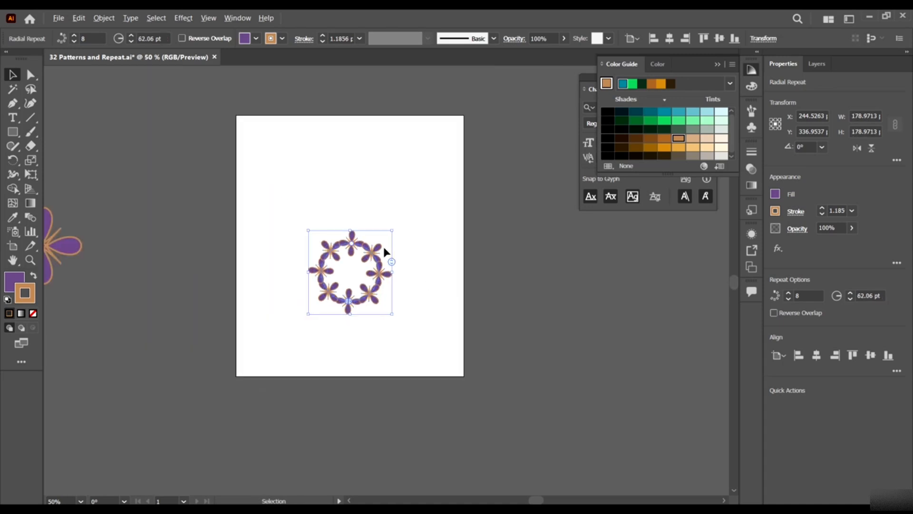
pyautogui.scroll(1, 385, 252)
pyautogui.moveTo(373, 263); pyautogui.dragTo(375, 217)
pyautogui.scroll(2, 373, 214)
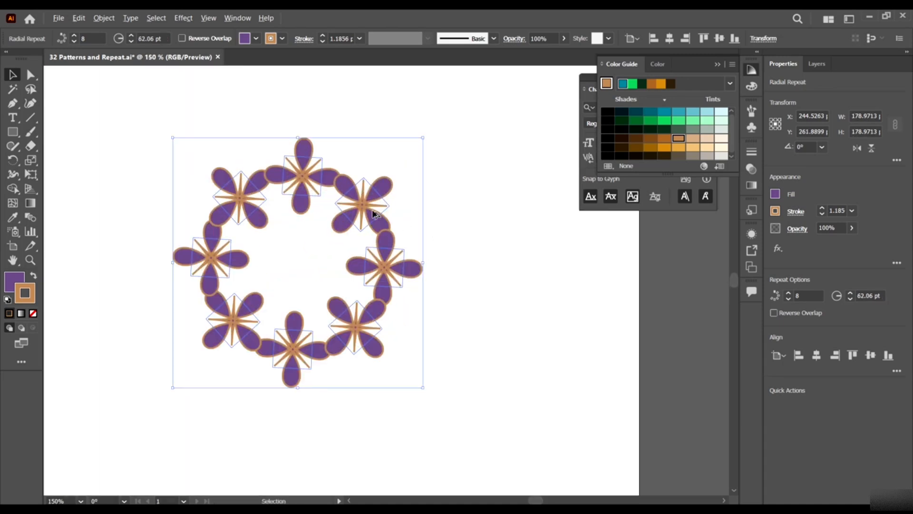
# - Reduce the radial repeat to 5 instances
pyautogui.click(74, 41)
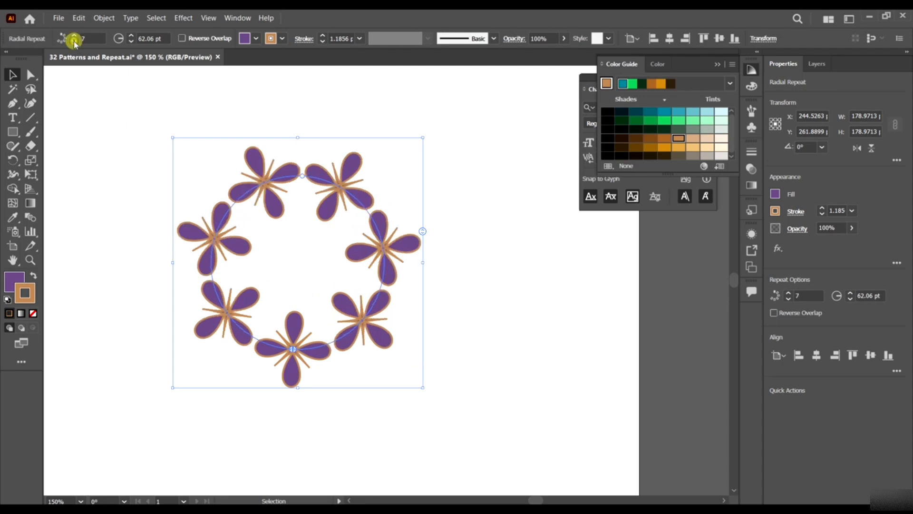
pyautogui.click(73, 42)
pyautogui.click(74, 41)
pyautogui.click(74, 42)
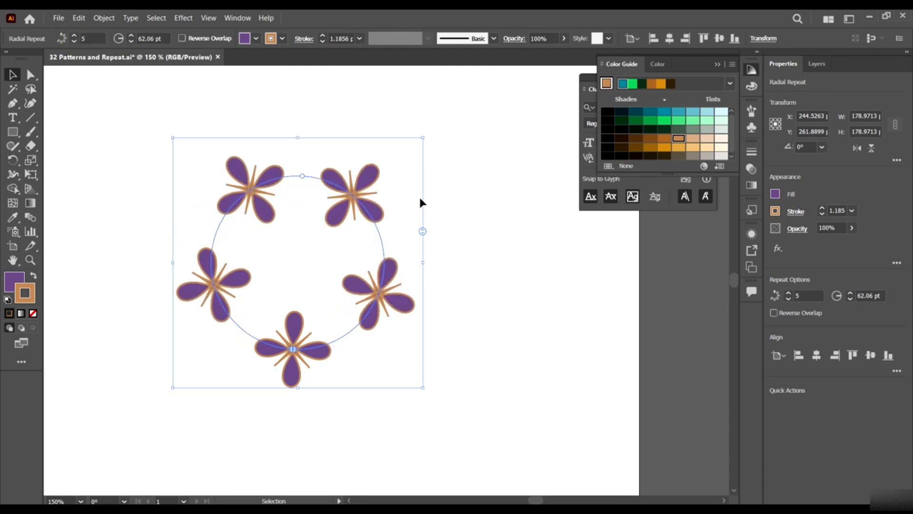
# - Shrink the five-flower radial repeat to about 114 pt wide with a radius of about 35 pt
pyautogui.moveTo(422, 145); pyautogui.dragTo(399, 162)
pyautogui.moveTo(302, 193); pyautogui.dragTo(294, 216)
pyautogui.hotkey('ctrl', '-')
pyautogui.hotkey('ctrl', '-')
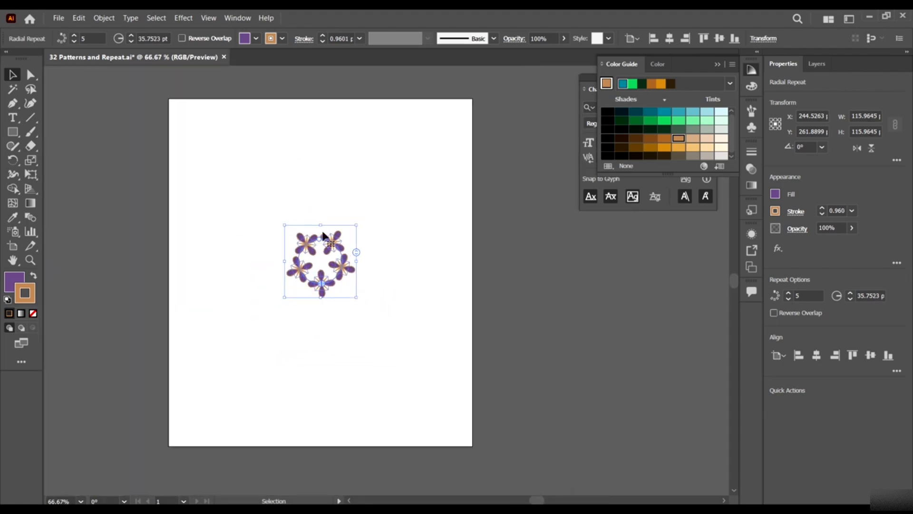
pyautogui.hotkey('ctrl', '+')
pyautogui.hotkey('ctrl', '+')
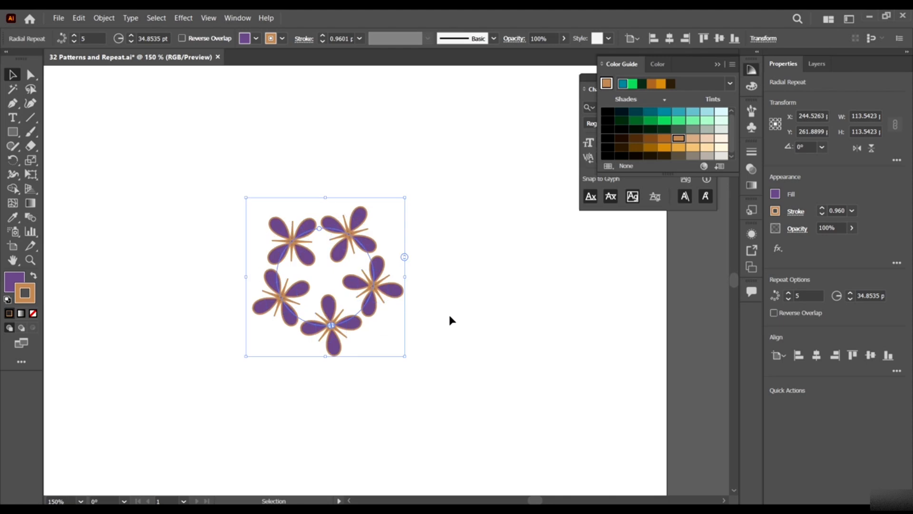
pyautogui.click(449, 313)
pyautogui.hotkey('ctrl', '-')
pyautogui.click(402, 291)
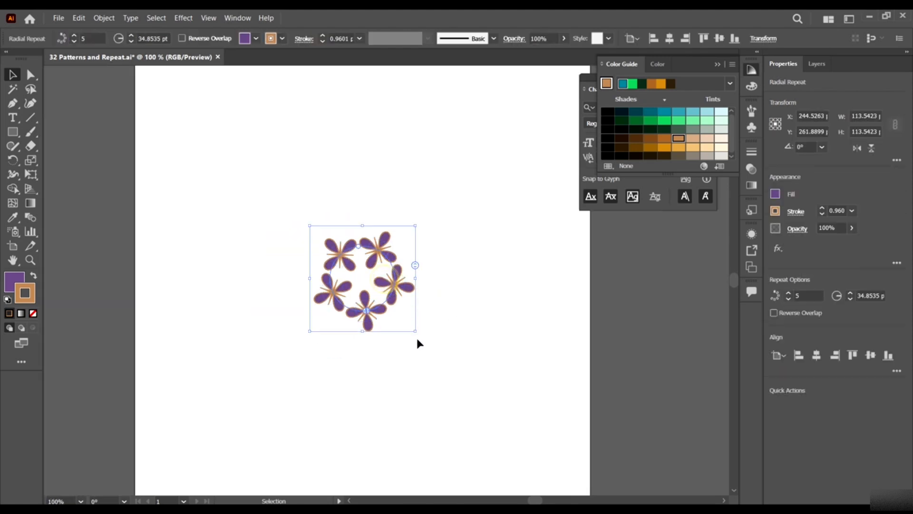
pyautogui.click(461, 355)
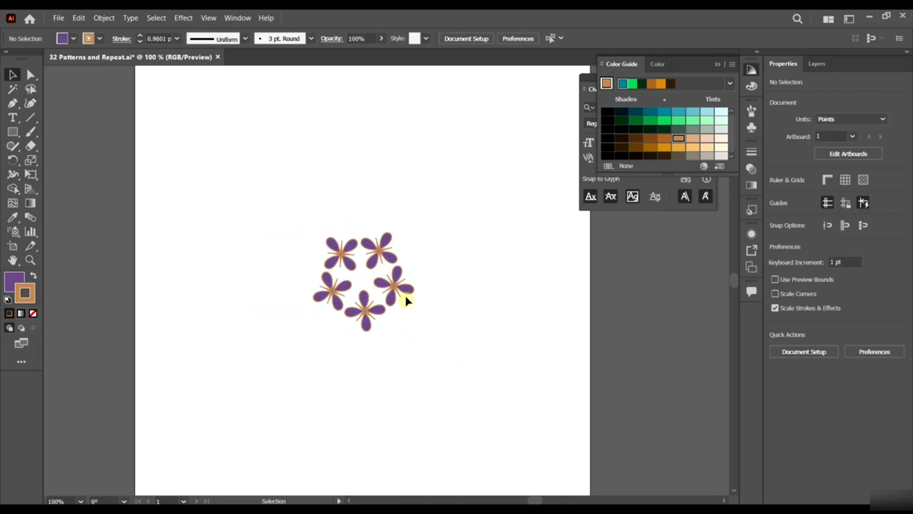
# - Expand the five-flower radial repeat into ordinary grouped artwork
pyautogui.click(407, 301)
pyautogui.click(104, 18)
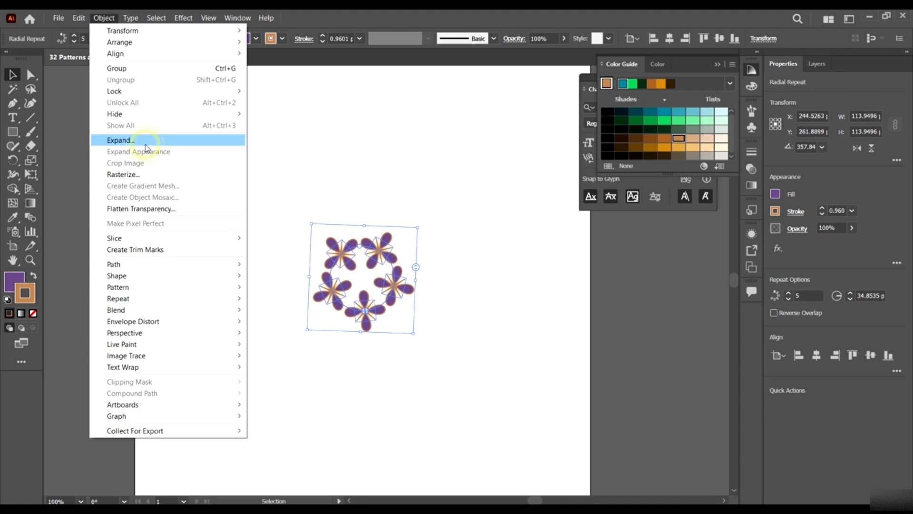
pyautogui.click(121, 140)
pyautogui.click(440, 332)
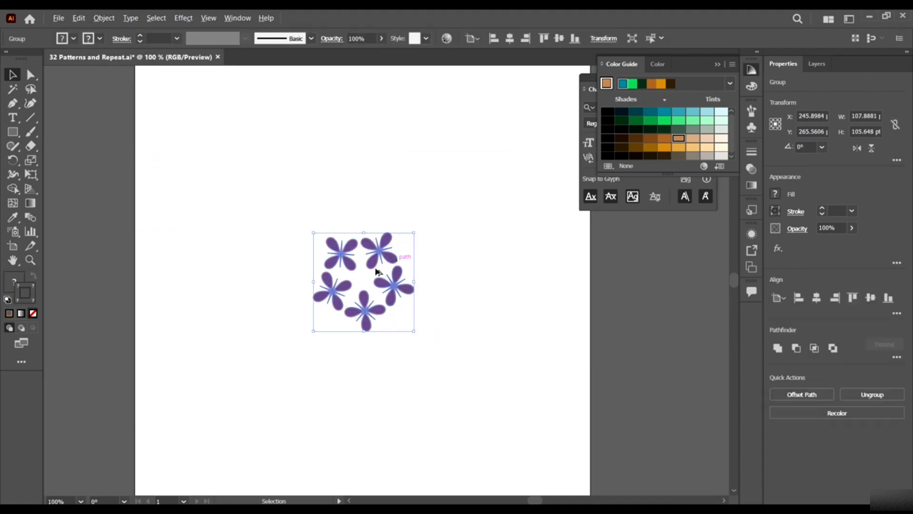
pyautogui.scroll(1, 359, 270)
pyautogui.scroll(3, 418, 236)
pyautogui.scroll(-3, 289, 241)
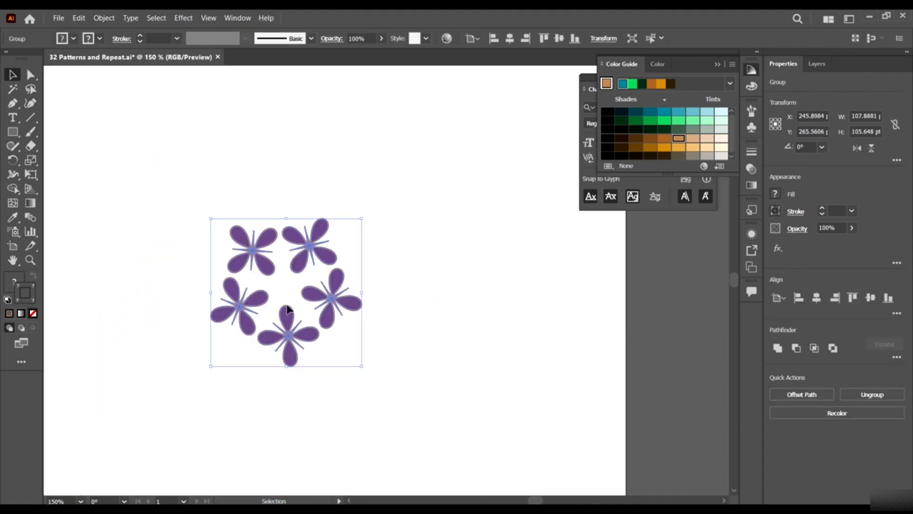
# - Ungroup the expanded radial artwork into five separate flowers and clear the selection
pyautogui.scroll(-2, 287, 309)
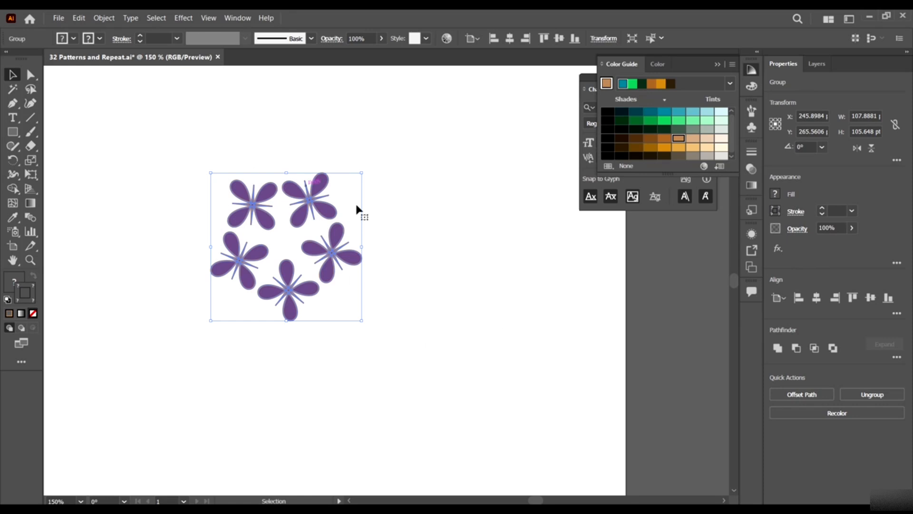
pyautogui.click(104, 18)
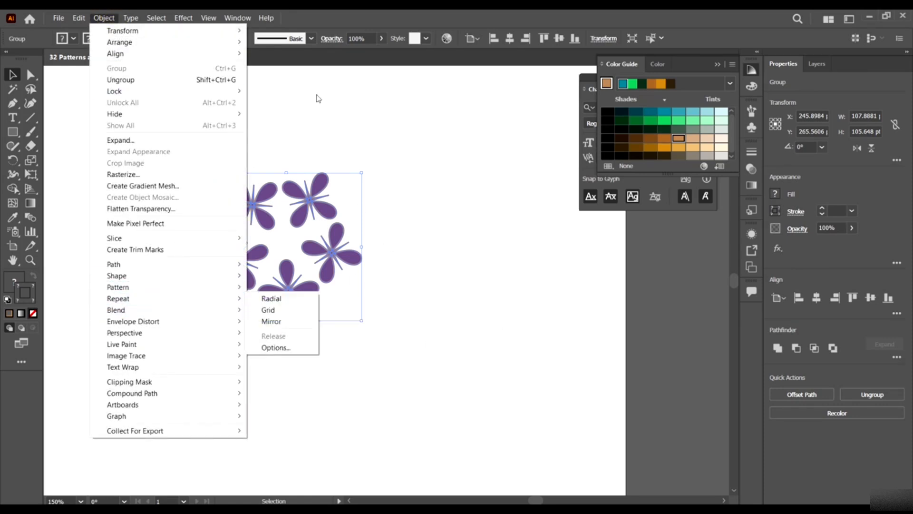
pyautogui.click(338, 11)
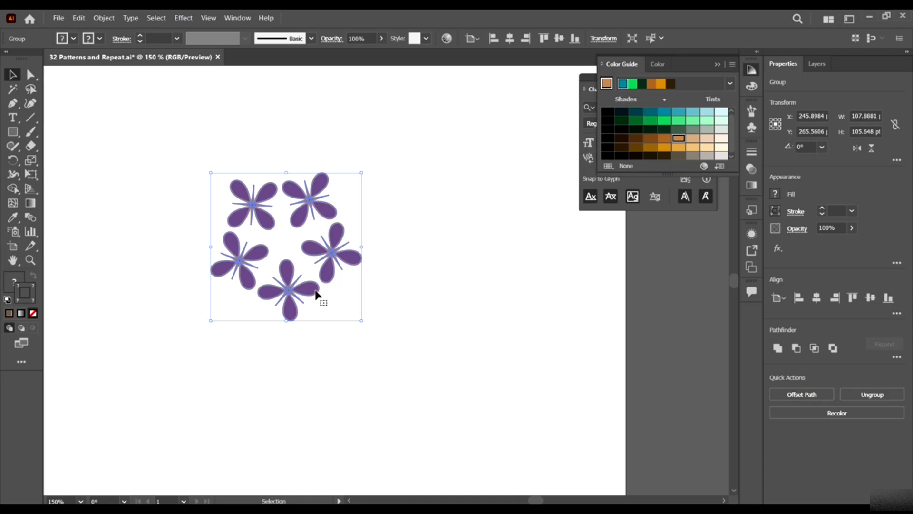
pyautogui.rightClick(309, 189)
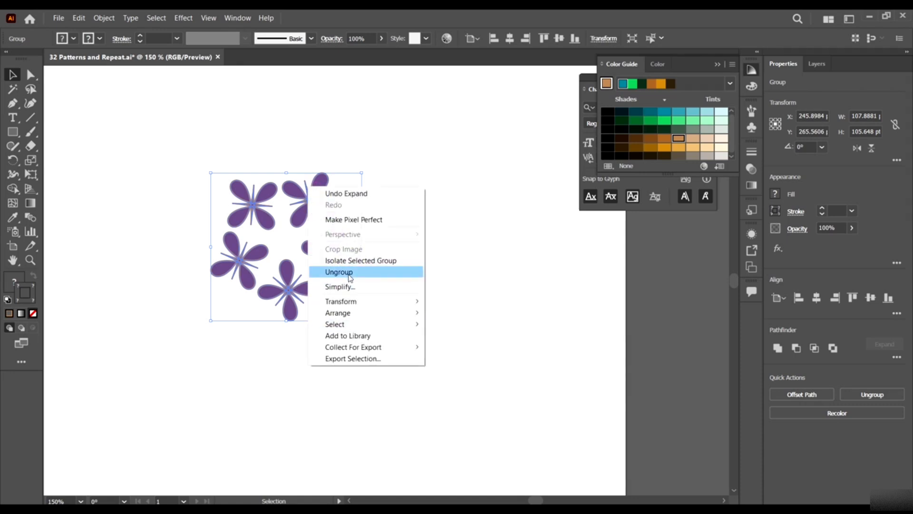
pyautogui.click(339, 272)
pyautogui.click(424, 267)
# - Select the upper-right flower and recolour its stroke teal after trying green and brown from the colour harmony shades
pyautogui.click(309, 202)
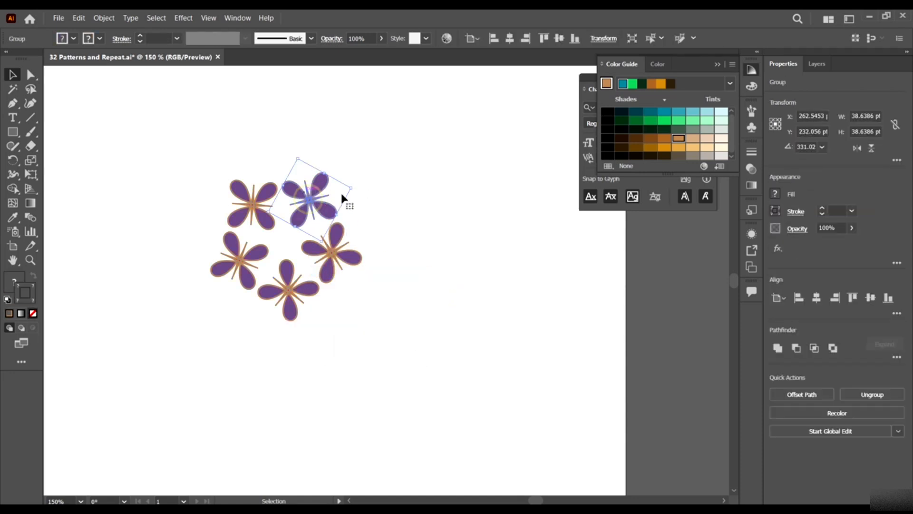
pyautogui.scroll(1, 299, 197)
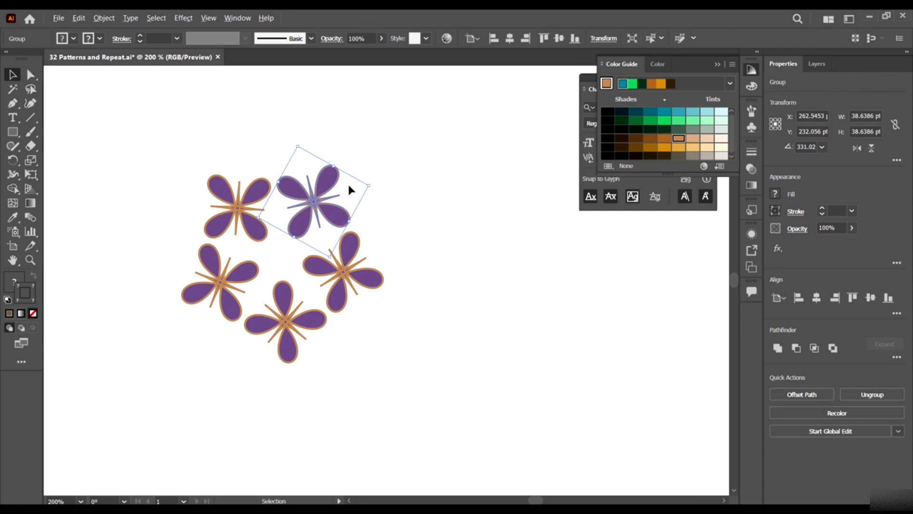
pyautogui.scroll(1, 348, 184)
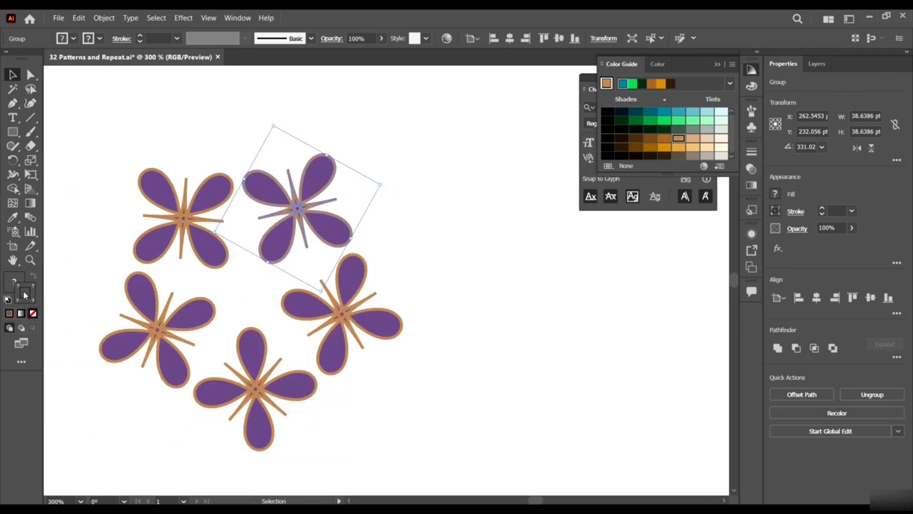
pyautogui.hscroll(-1, 527, 161)
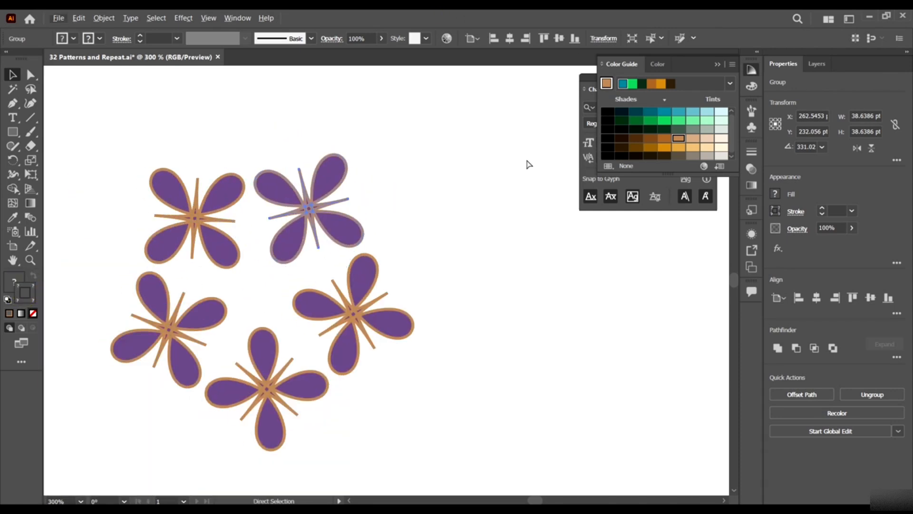
pyautogui.click(668, 134)
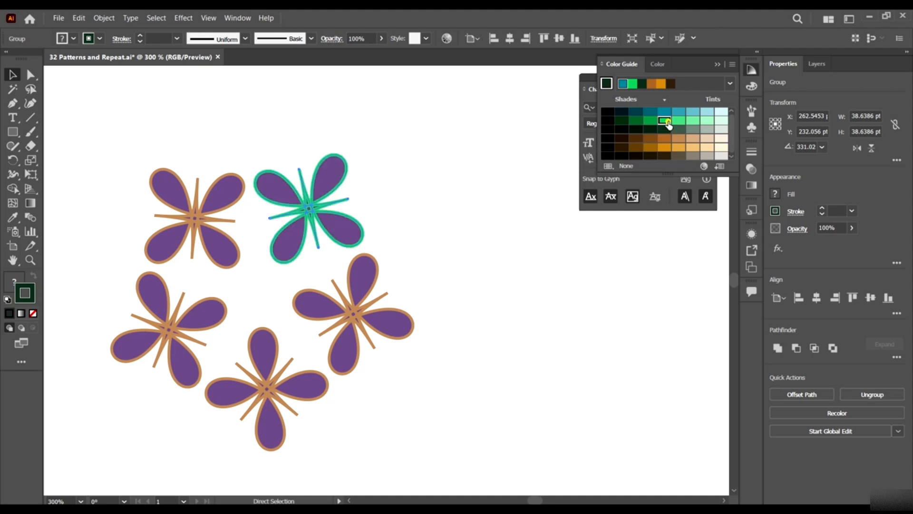
pyautogui.click(664, 120)
pyautogui.click(665, 138)
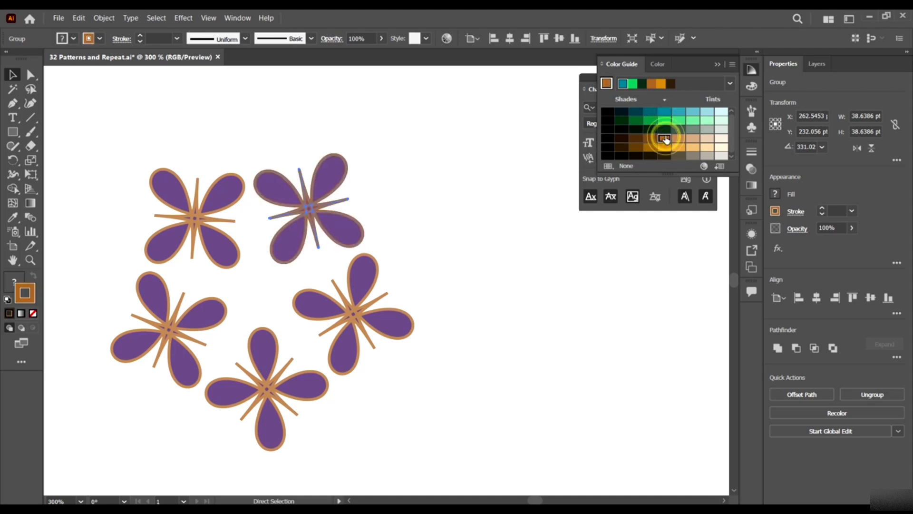
pyautogui.click(665, 112)
pyautogui.click(666, 112)
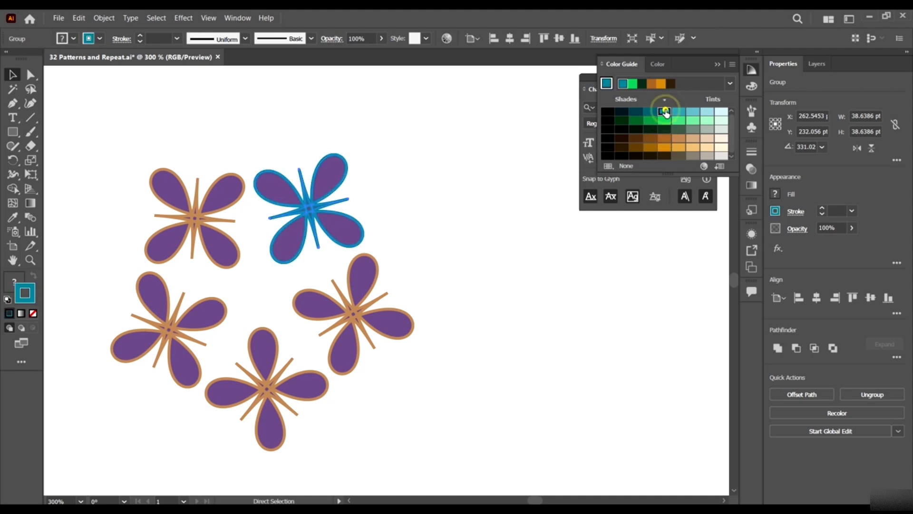
# - Fill the upper-right flower's petals with light blue after trying tan, orange and green shades
pyautogui.click(14, 280)
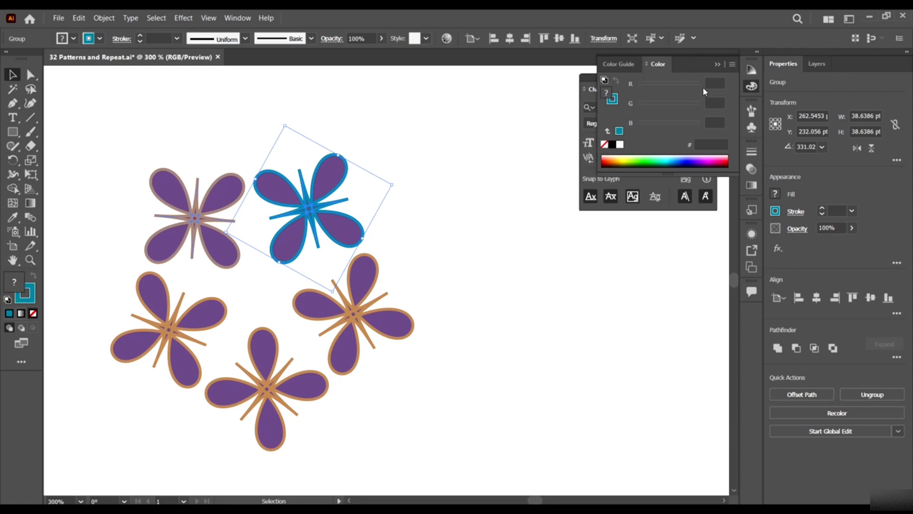
pyautogui.click(750, 72)
pyautogui.click(693, 139)
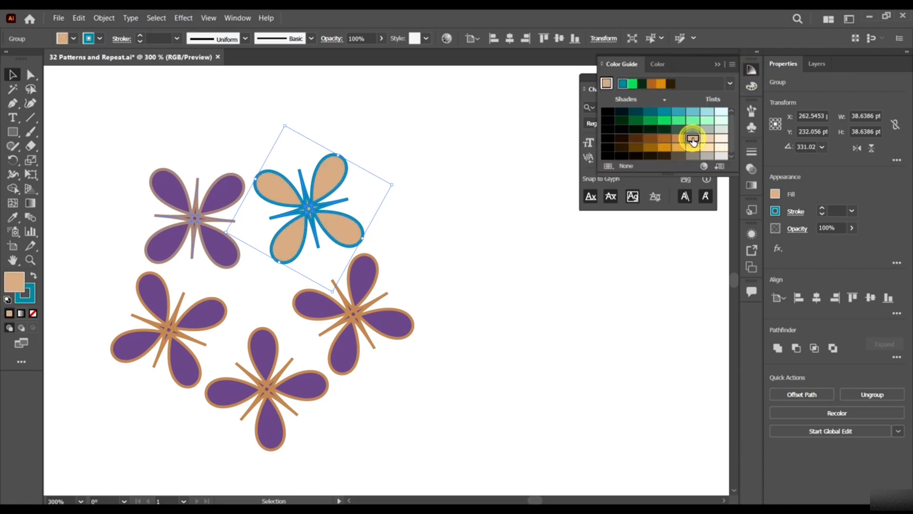
pyautogui.click(663, 138)
pyautogui.click(664, 147)
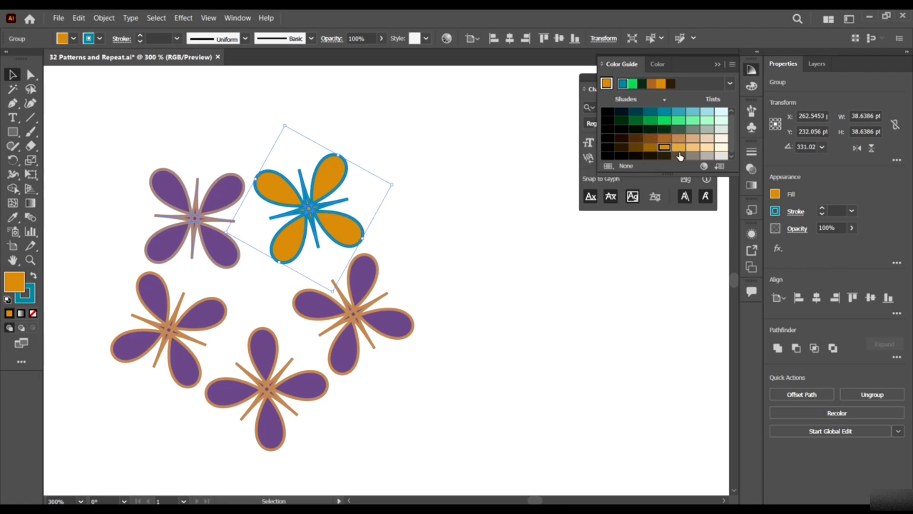
pyautogui.click(647, 125)
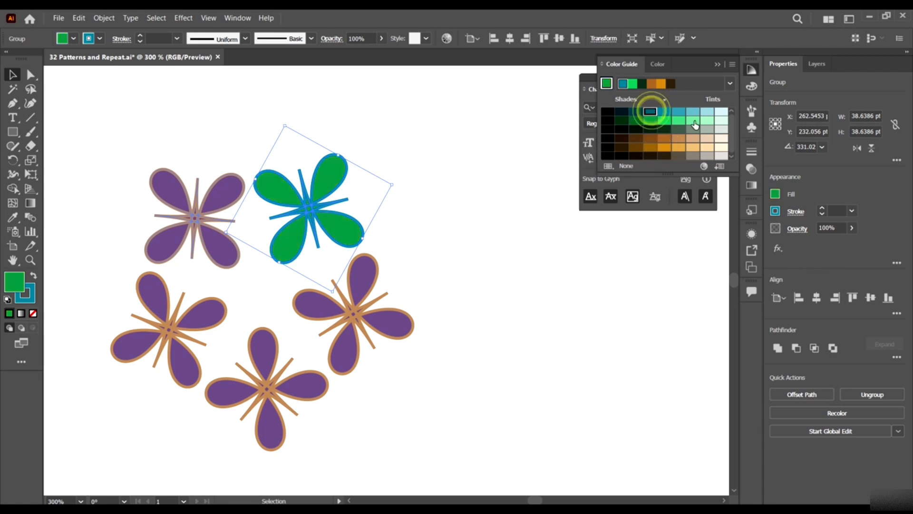
pyautogui.click(707, 113)
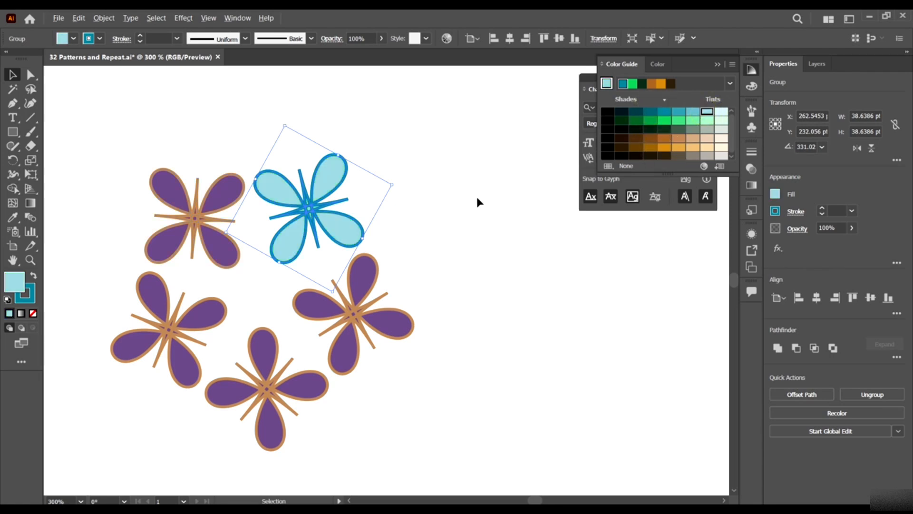
# - Thicken the upper-right flower's stroke to 3 pt
pyautogui.scroll(-1, 475, 199)
pyautogui.scroll(2, 408, 242)
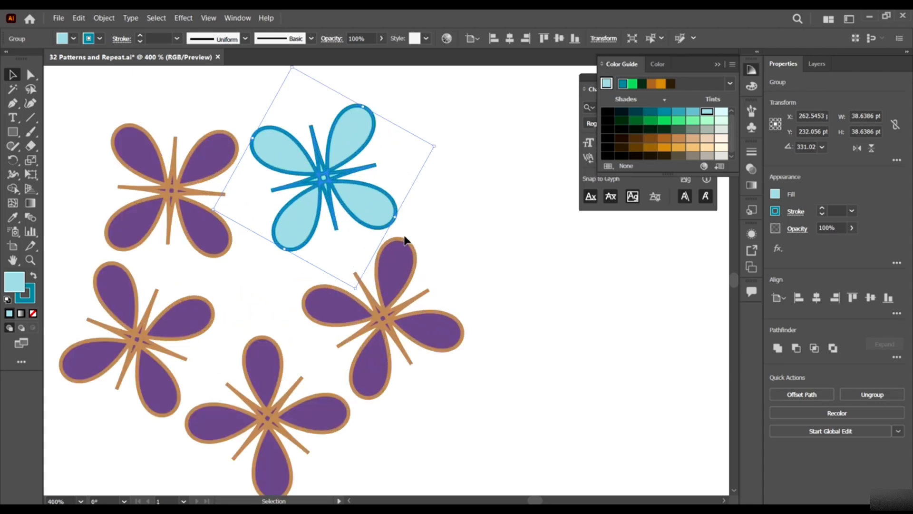
pyautogui.scroll(-2, 460, 222)
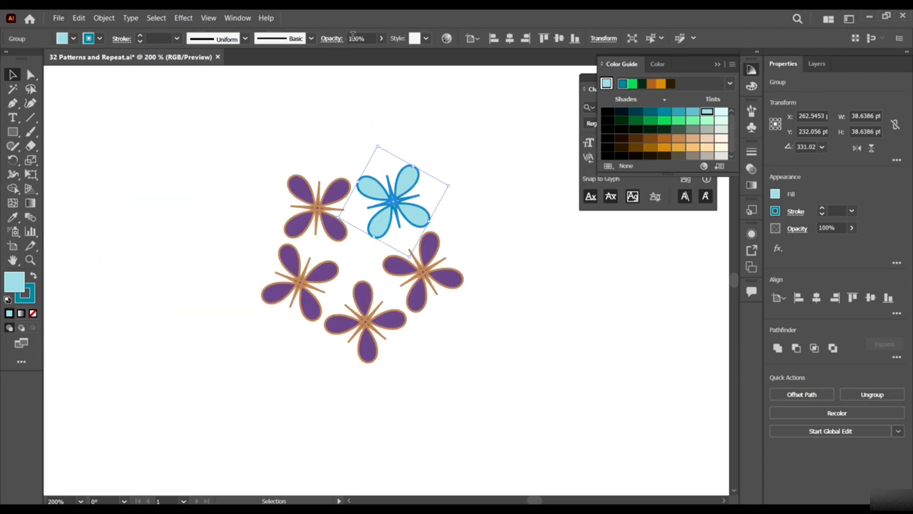
pyautogui.scroll(1, 448, 198)
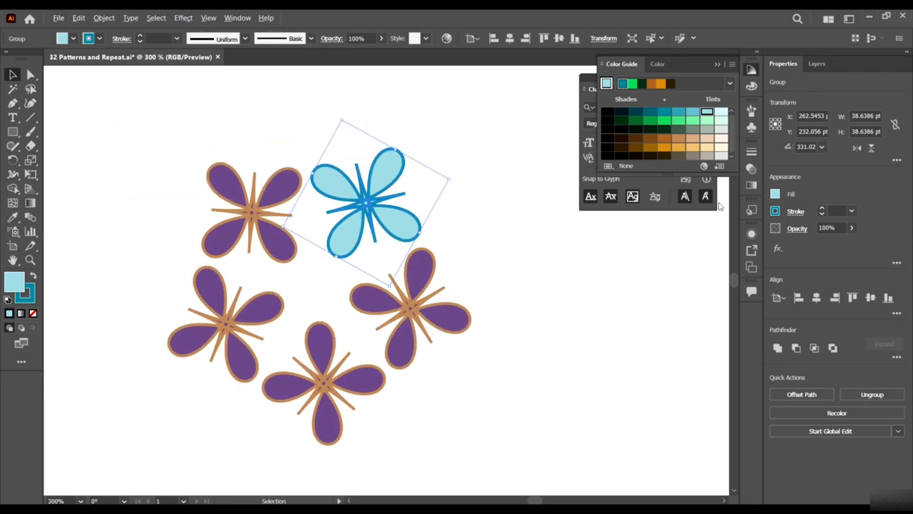
pyautogui.click(161, 35)
pyautogui.write('4')
pyautogui.press('Return')
pyautogui.write('2')
pyautogui.press('Return')
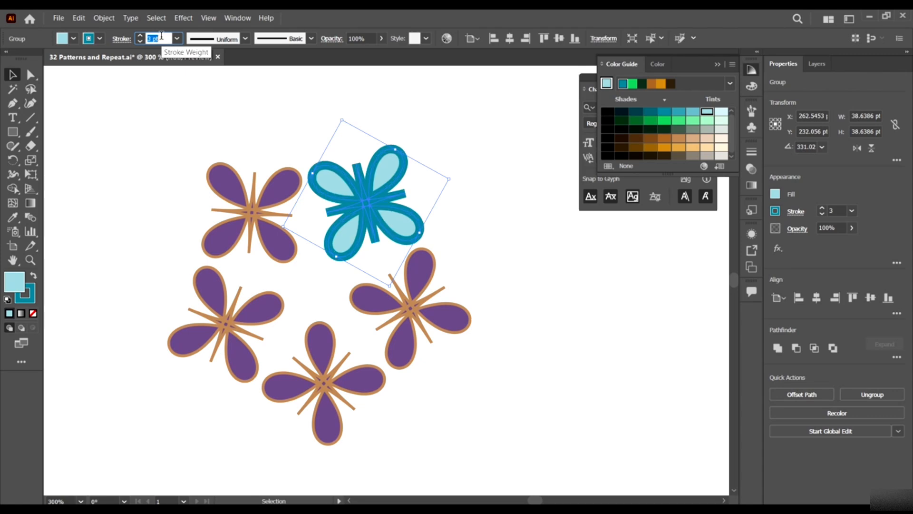
# - Set the stroke weight of the upper-left, lower-left and right flowers together to 3 pt, then deselect them
pyautogui.click(270, 200)
pyautogui.keyDown('shift'); pyautogui.click(226, 339); pyautogui.keyUp('shift')
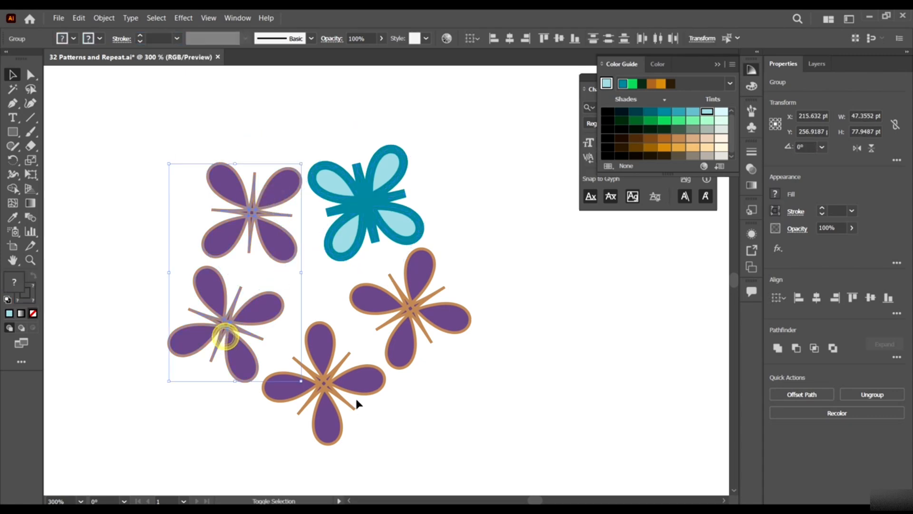
pyautogui.keyDown('shift'); pyautogui.click(354, 397); pyautogui.keyUp('shift')
pyautogui.keyDown('shift'); pyautogui.click(425, 324); pyautogui.keyUp('shift')
pyautogui.click(153, 38)
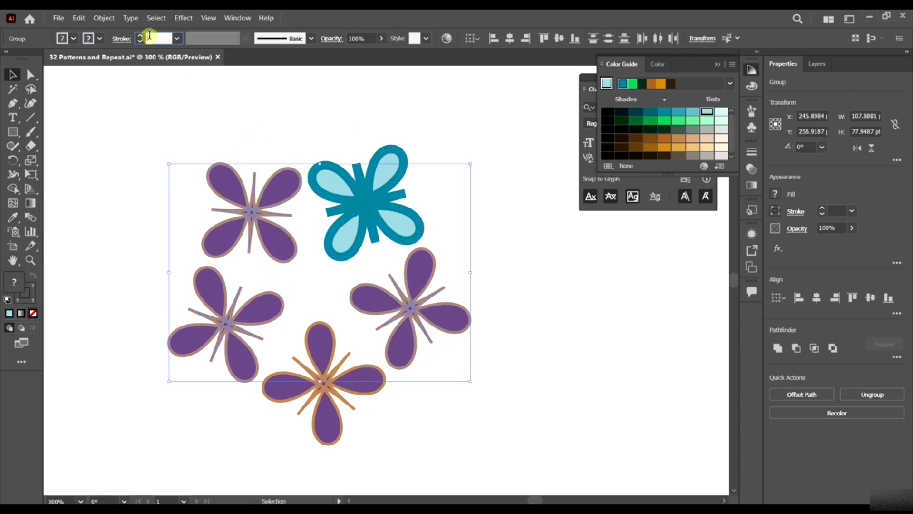
pyautogui.press('Up')
pyautogui.press('Up')
pyautogui.press('Up')
pyautogui.press('Up')
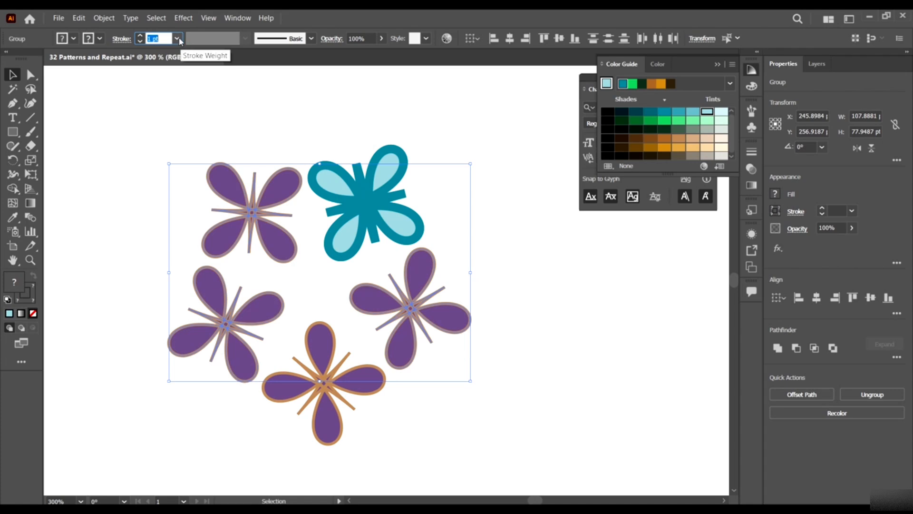
pyautogui.click(177, 39)
pyautogui.click(194, 115)
pyautogui.click(567, 250)
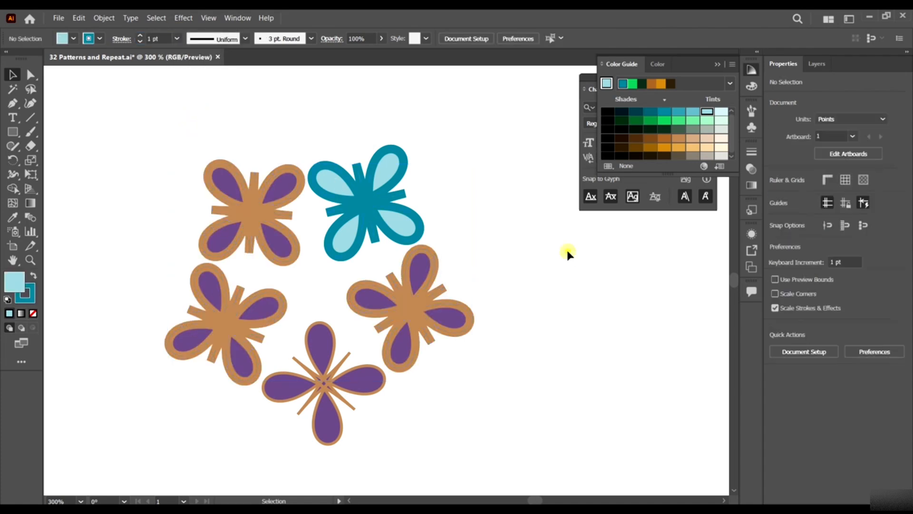
# - Apply the right flower's purple fill with no stroke to the bottom flower using the Eyedropper
pyautogui.hotkey('ctrl', '1')
pyautogui.scroll(3, 402, 290)
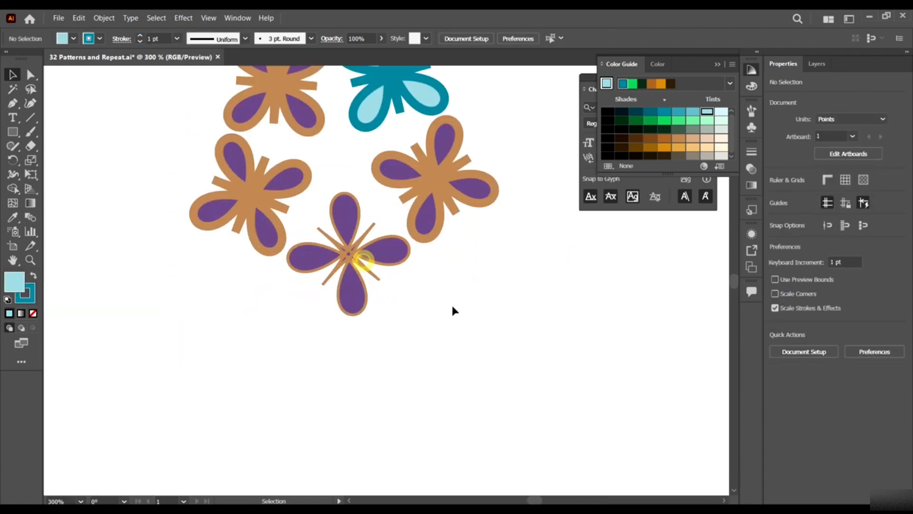
pyautogui.click(387, 252)
pyautogui.press('i')
pyautogui.click(460, 194)
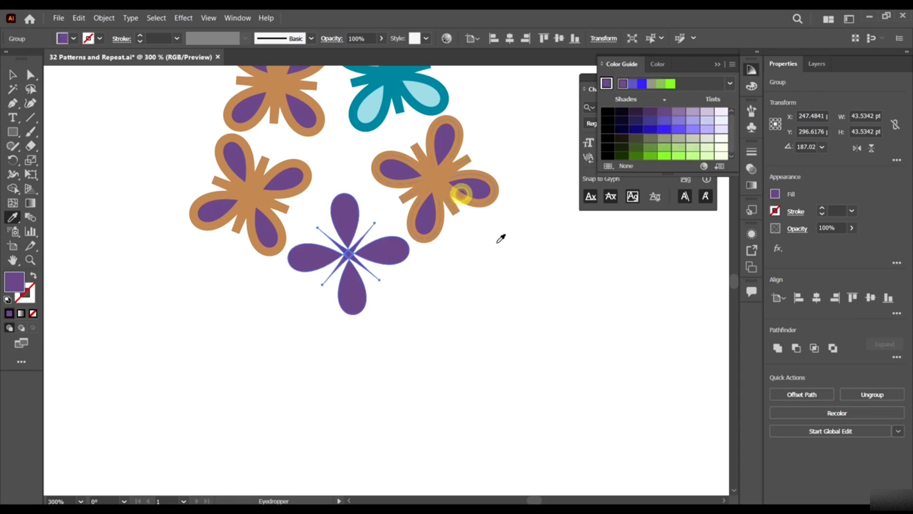
pyautogui.press('v')
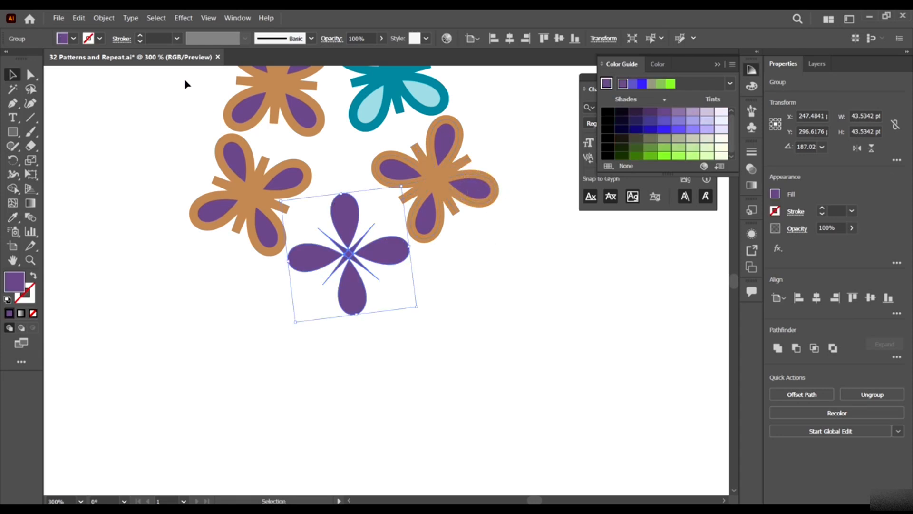
# - Give the bottom flower a 3 pt teal stroke and deselect it
pyautogui.click(177, 38)
pyautogui.click(192, 118)
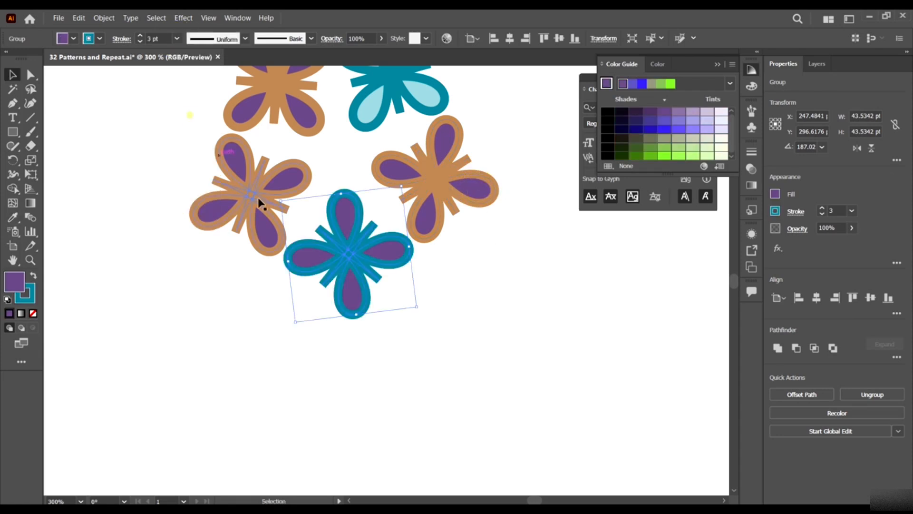
pyautogui.click(458, 338)
# - Fill the bottom flower's petals with bright blue from the colour harmony shades
pyautogui.scroll(-1, 446, 275)
pyautogui.scroll(2, 444, 261)
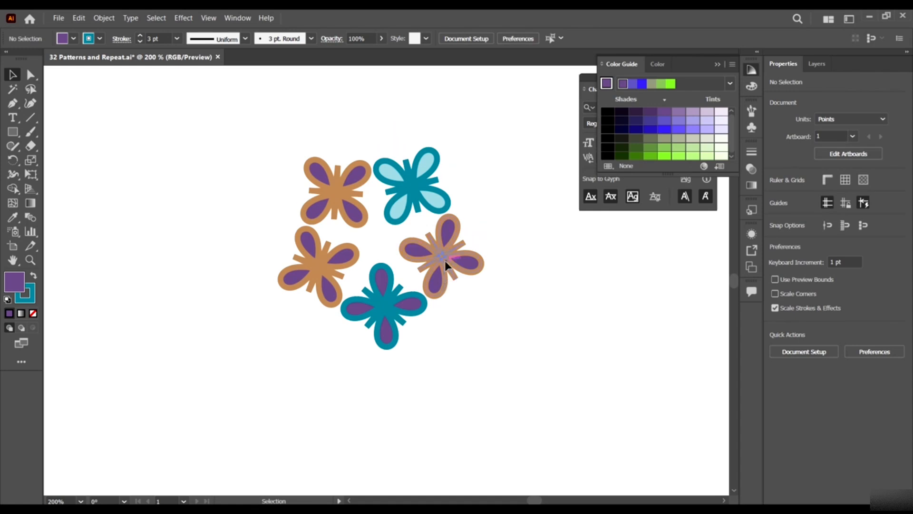
pyautogui.click(409, 305)
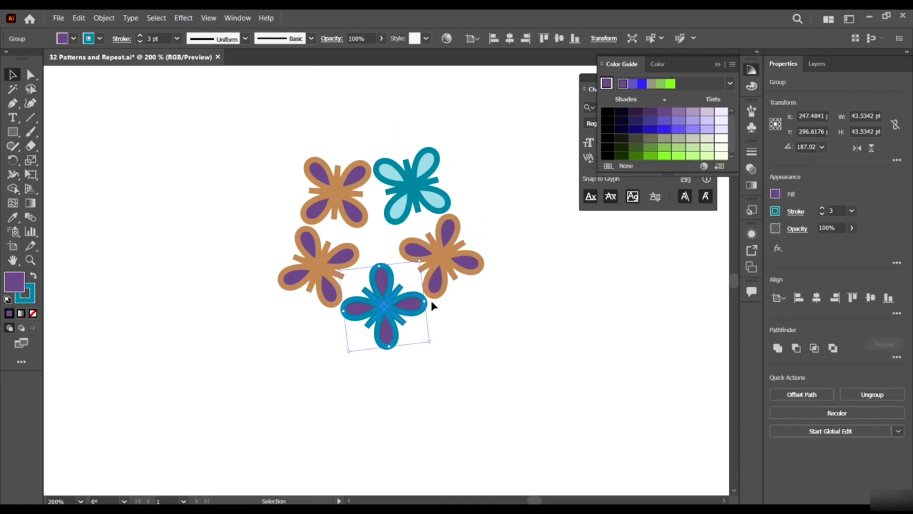
pyautogui.click(662, 114)
pyautogui.click(12, 283)
pyautogui.click(664, 131)
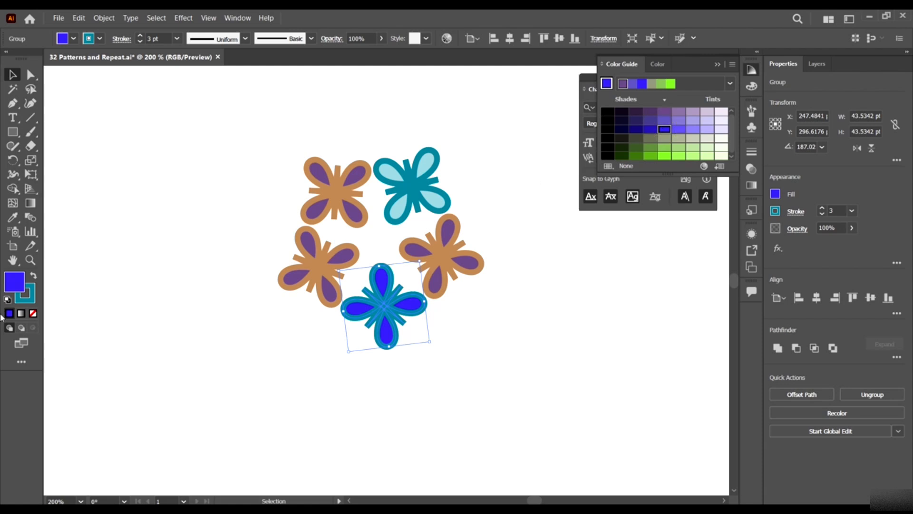
# - Recolour the bottom flower's stroke orange after trying a light peach tint
pyautogui.click(30, 299)
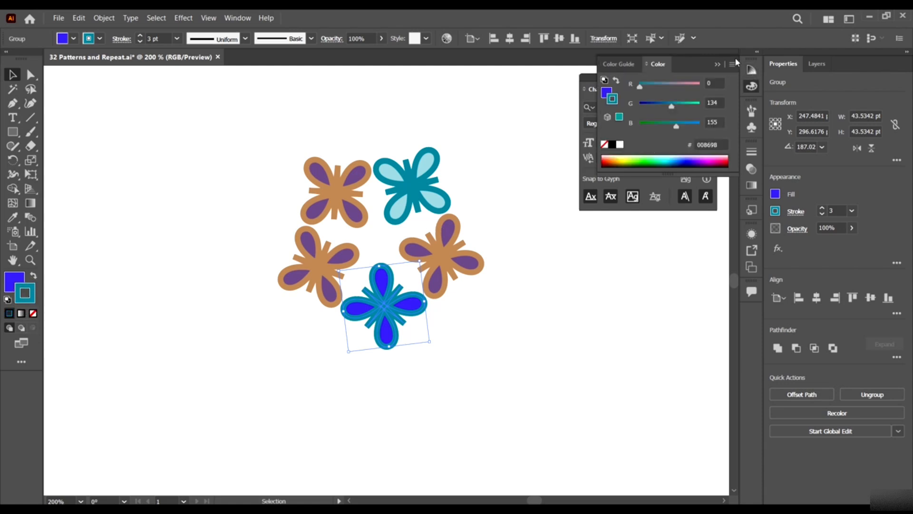
pyautogui.click(749, 69)
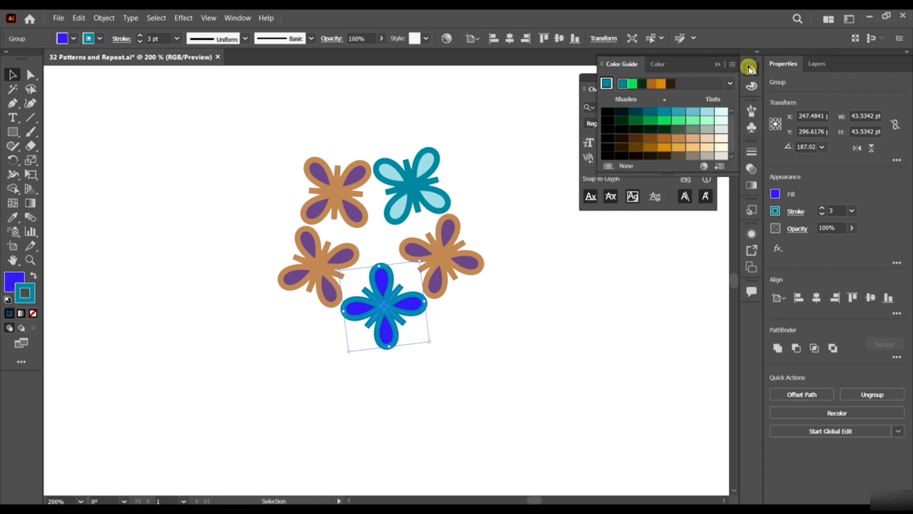
pyautogui.click(707, 138)
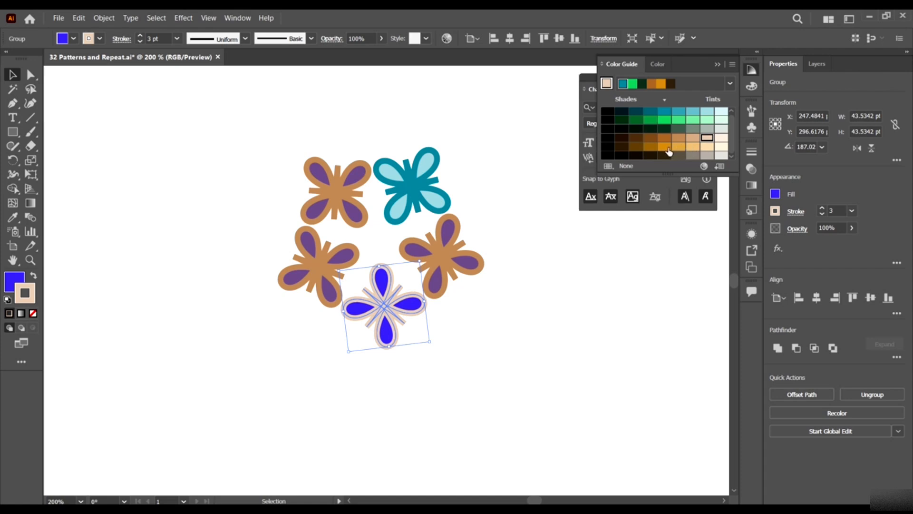
pyautogui.click(664, 147)
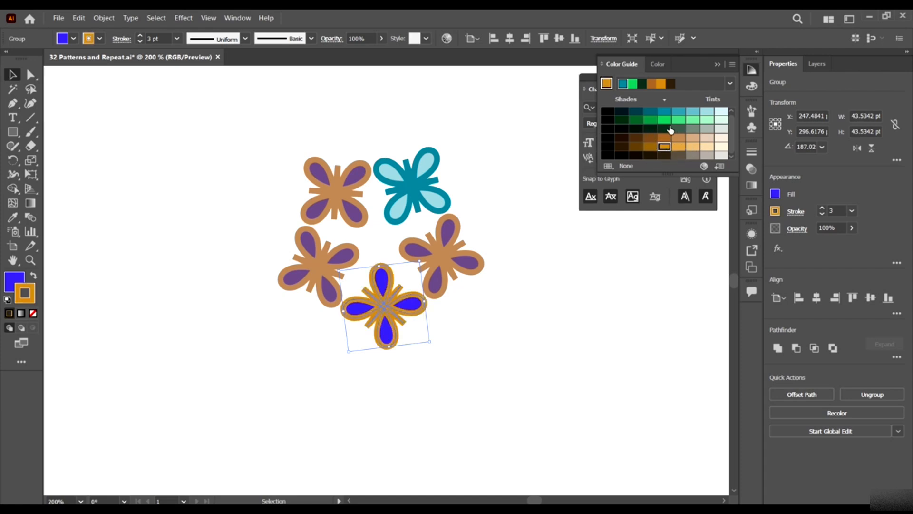
# - Recolour the bottom flower's stroke muted red from a different colour harmony after trying dark green
pyautogui.click(665, 128)
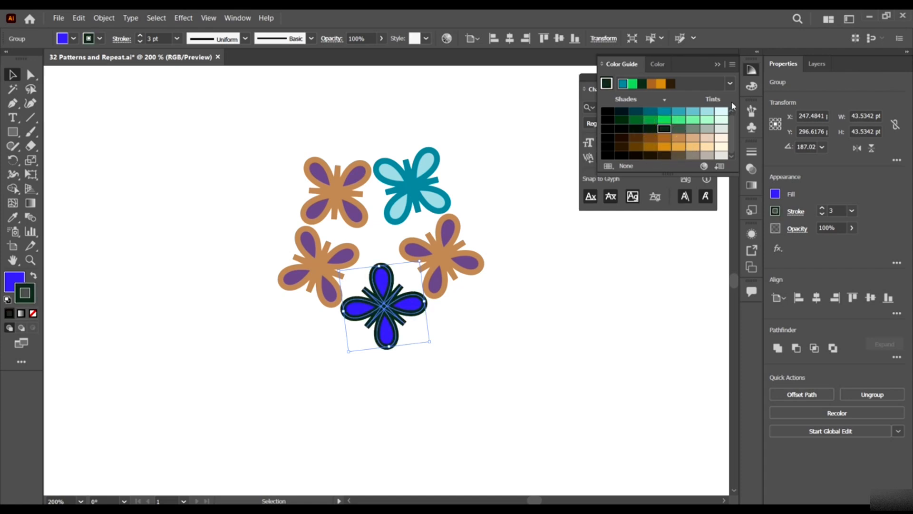
pyautogui.click(731, 85)
pyautogui.click(678, 192)
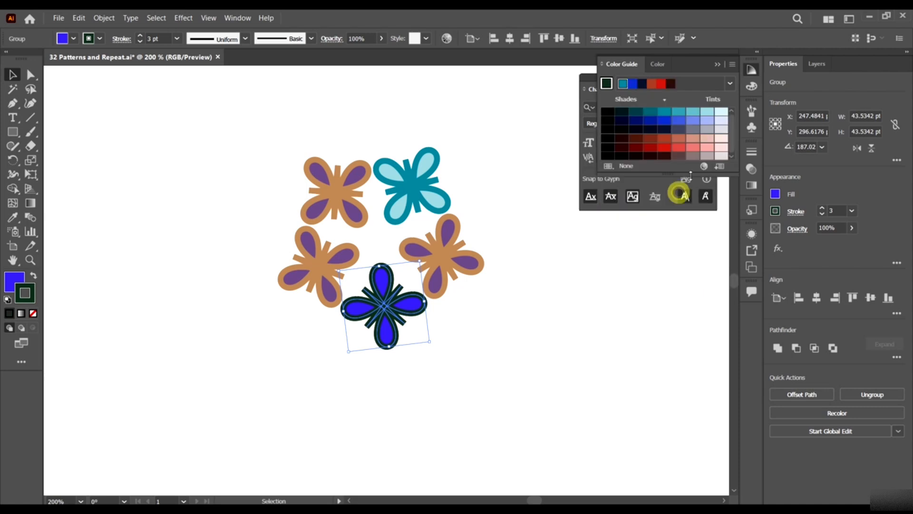
pyautogui.click(678, 139)
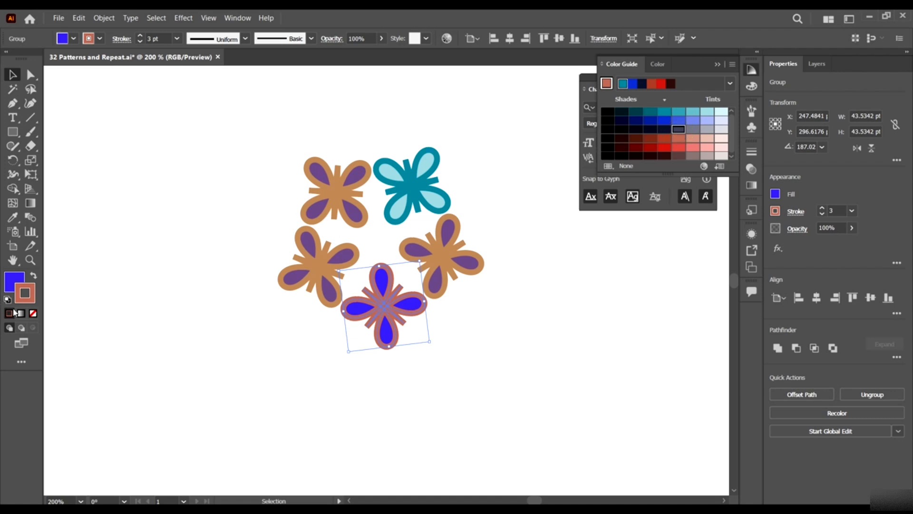
# - Fill the bottom flower's petals with dark brown after trying purple and light orange, and deselect it
pyautogui.click(16, 274)
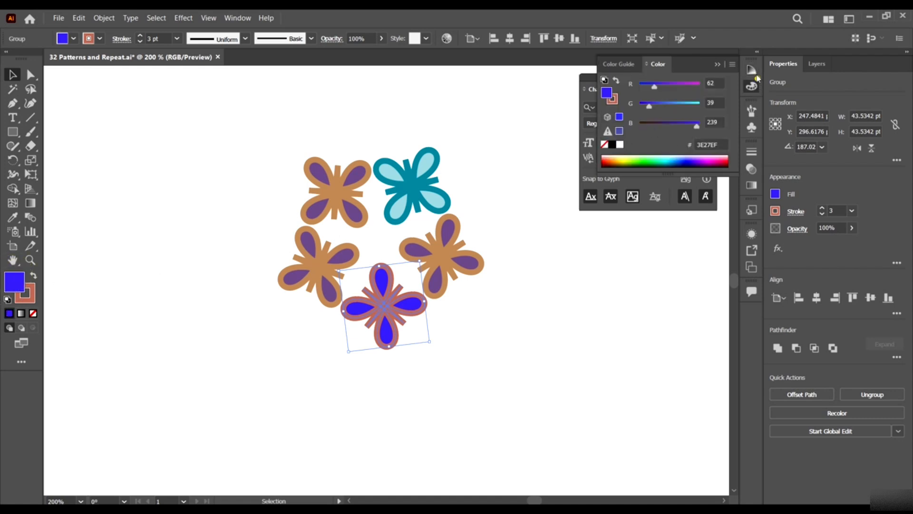
pyautogui.click(752, 72)
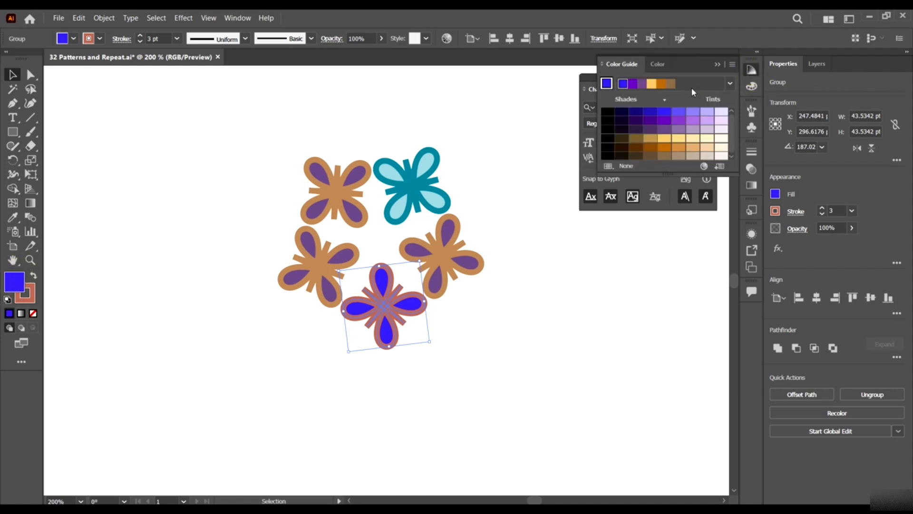
pyautogui.click(668, 122)
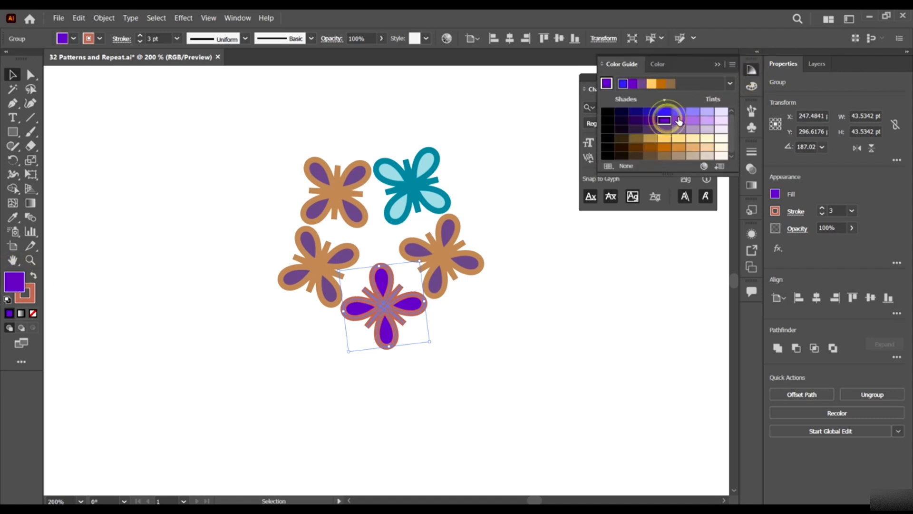
pyautogui.click(693, 148)
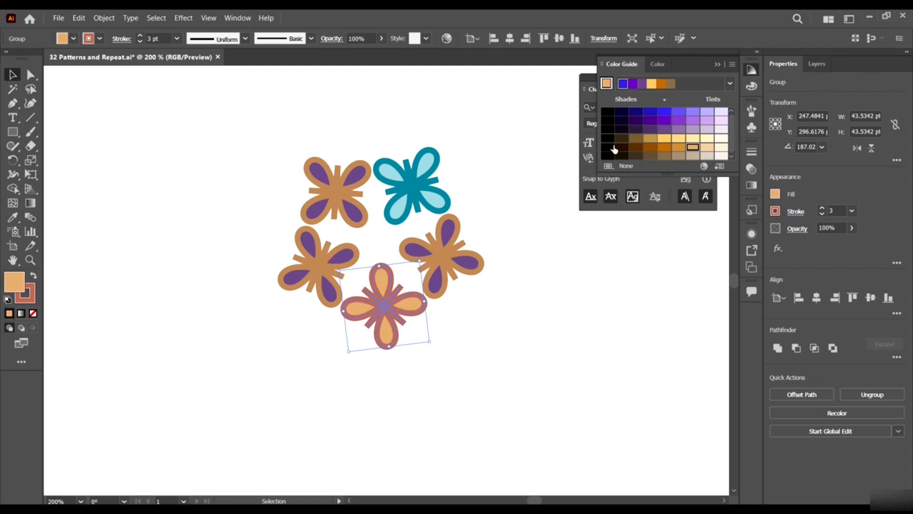
pyautogui.click(636, 151)
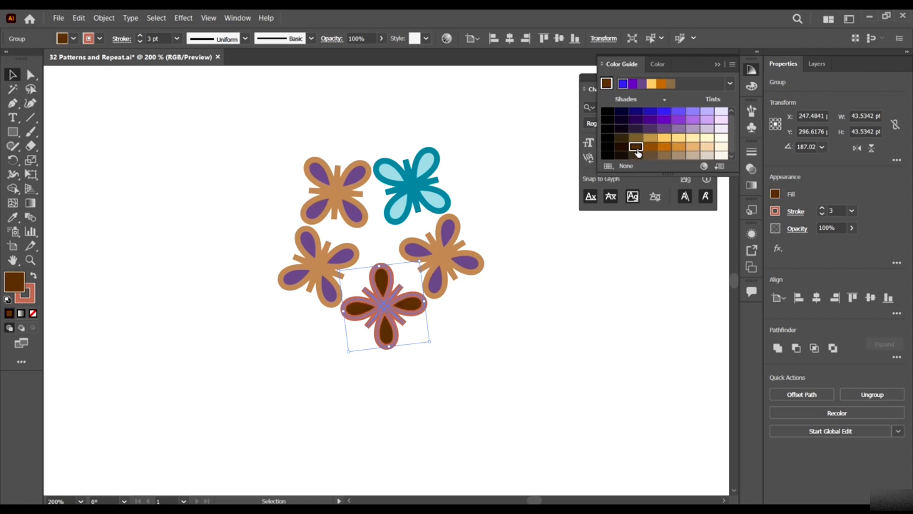
pyautogui.click(543, 332)
# - Recolour the upper-left flower with a light purple fill and a dark plum stroke from the colour harmony shades
pyautogui.scroll(-3, 438, 257)
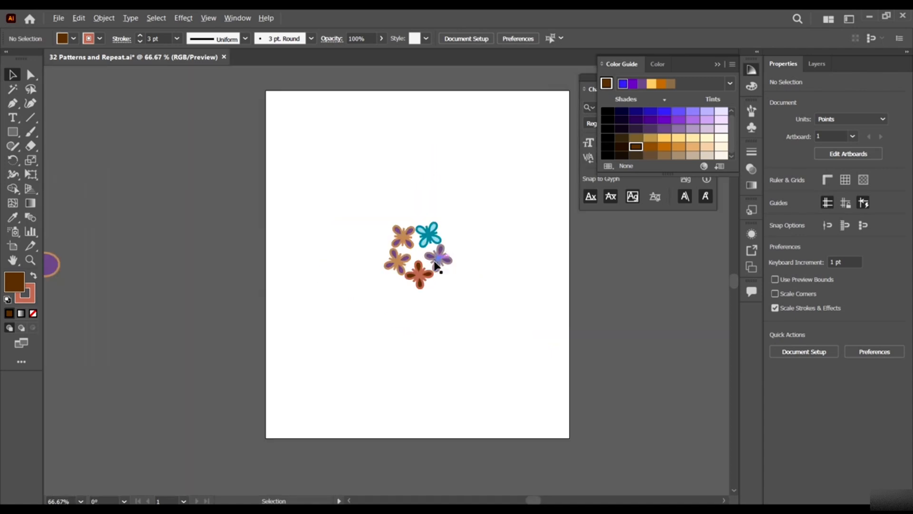
pyautogui.scroll(4, 436, 259)
pyautogui.click(302, 153)
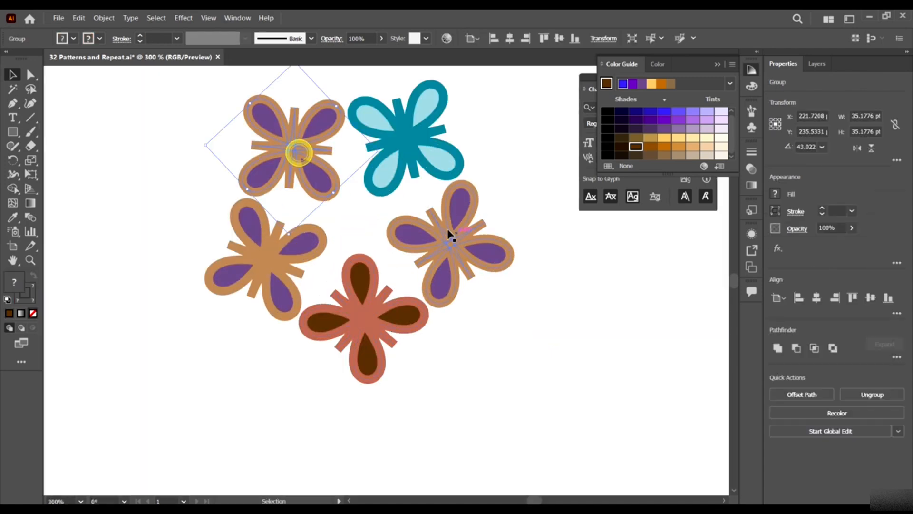
pyautogui.scroll(-3, 447, 233)
pyautogui.scroll(2, 421, 204)
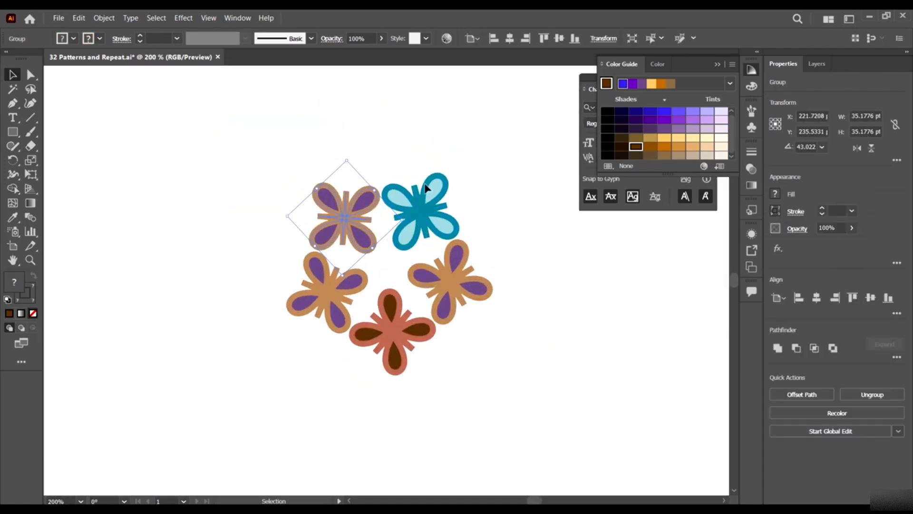
pyautogui.click(679, 130)
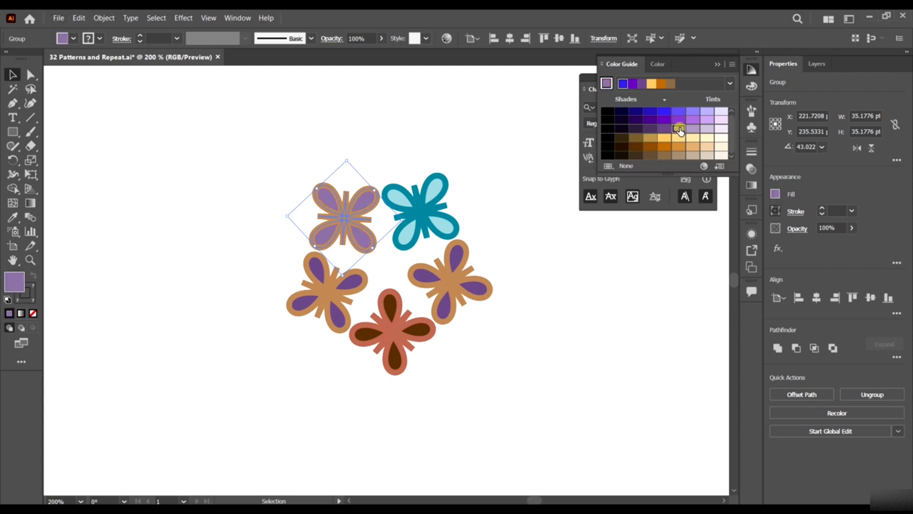
pyautogui.click(28, 299)
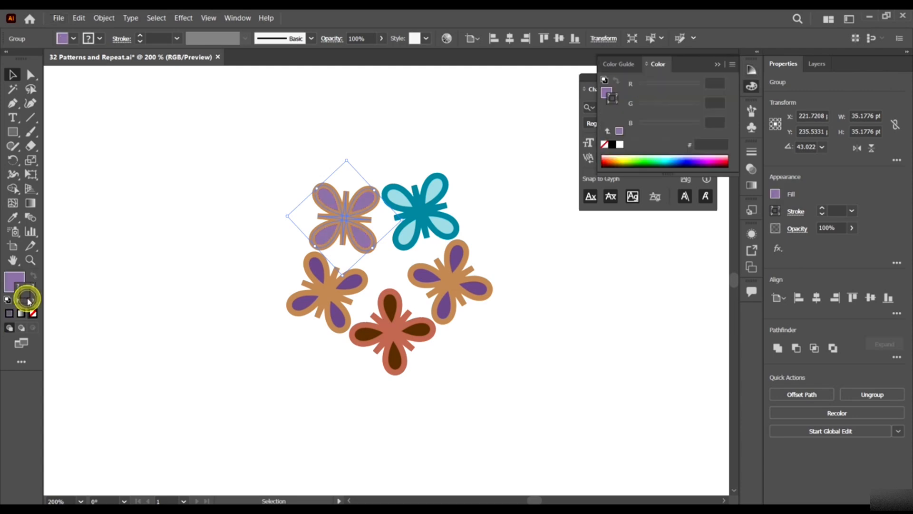
pyautogui.click(749, 70)
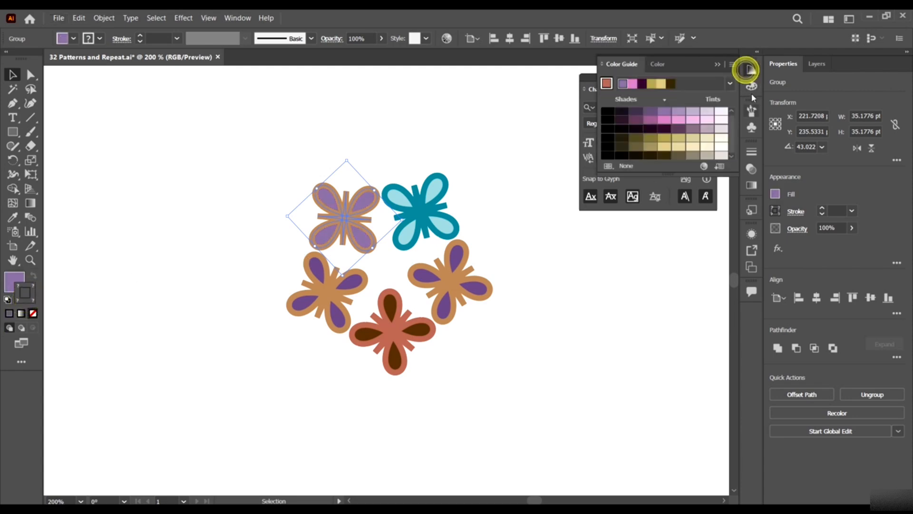
pyautogui.click(676, 129)
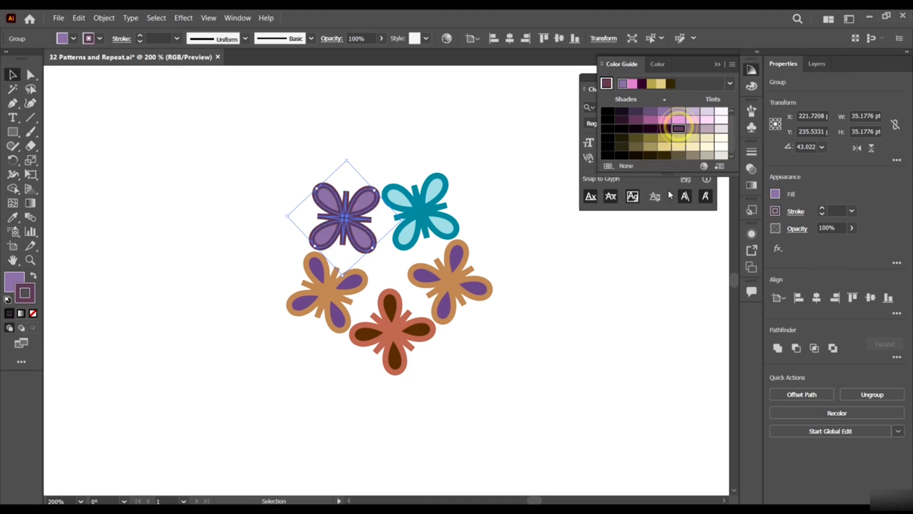
# - Recolour the lower-left flower with a dark olive stroke and an off-white fill, and deselect everything
pyautogui.click(327, 291)
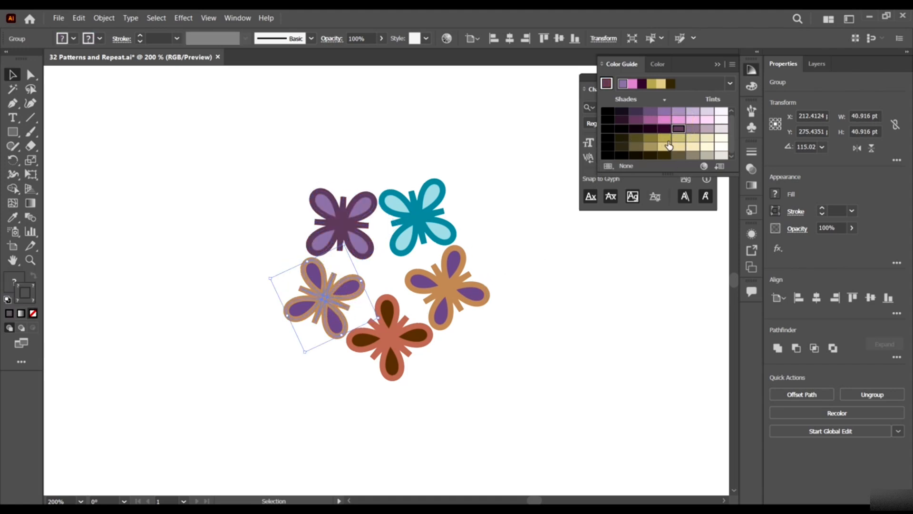
pyautogui.click(663, 138)
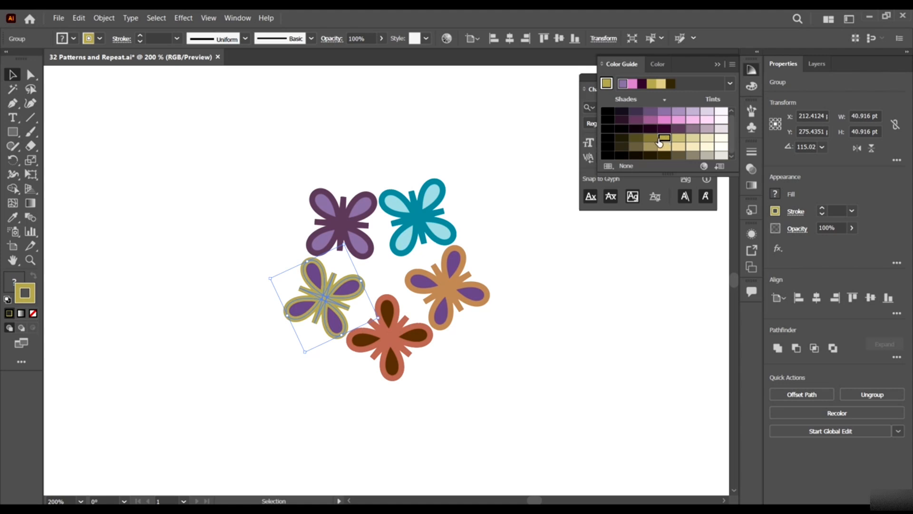
pyautogui.click(635, 139)
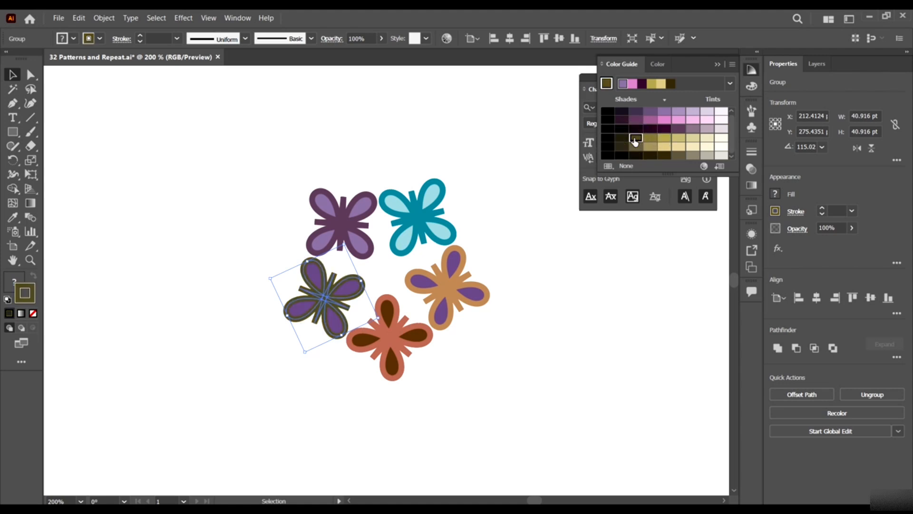
pyautogui.click(13, 281)
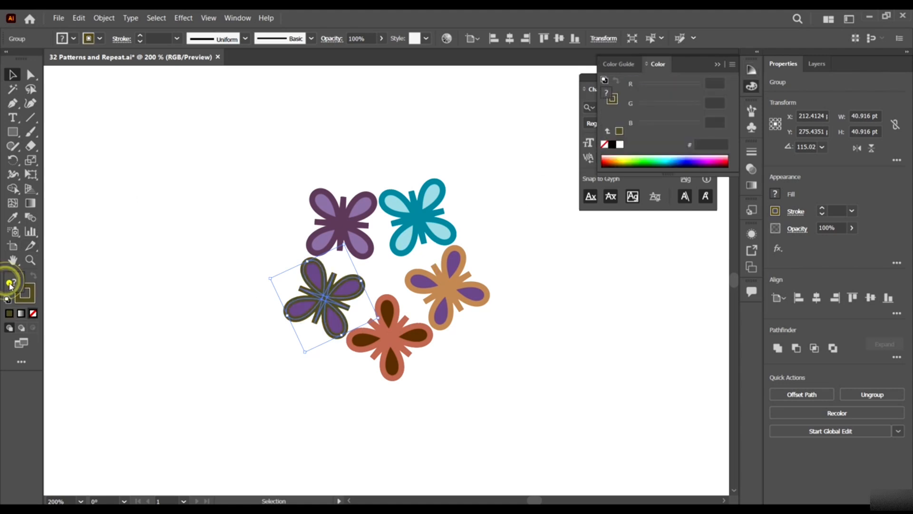
pyautogui.click(749, 70)
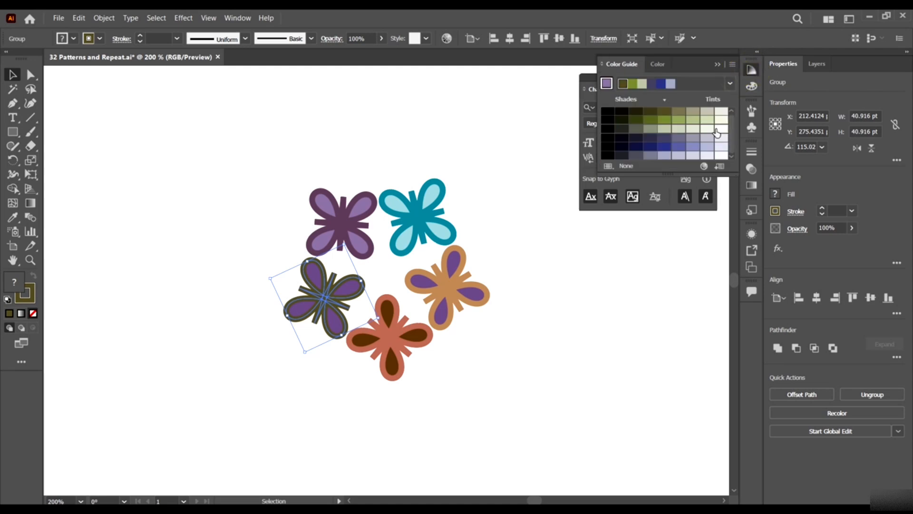
pyautogui.click(694, 130)
pyautogui.click(479, 236)
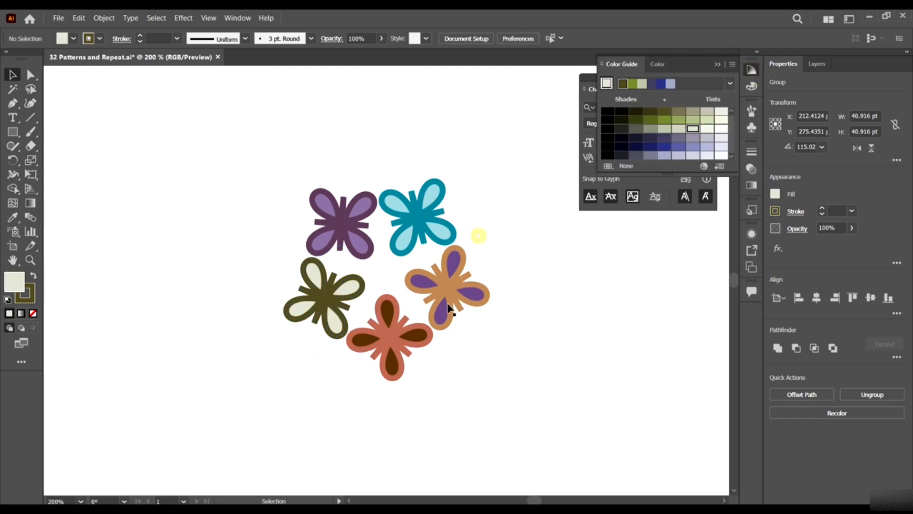
pyautogui.click(483, 295)
pyautogui.click(479, 346)
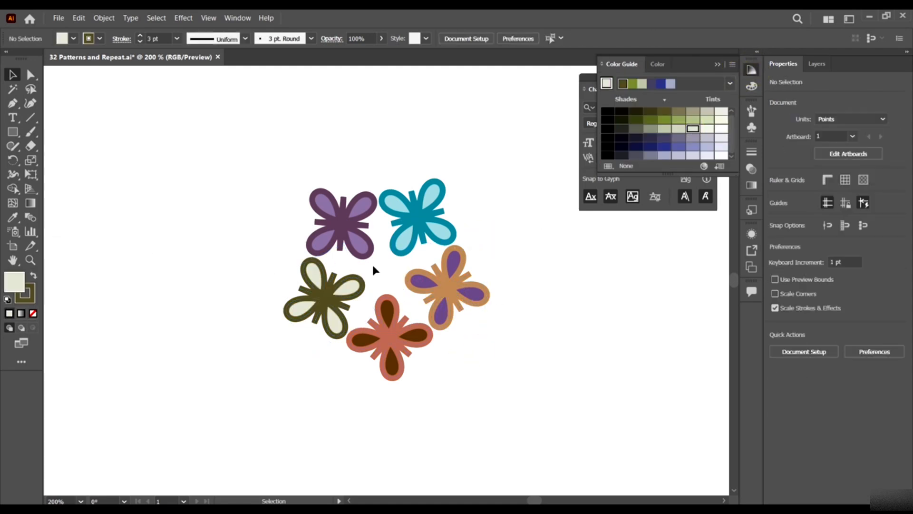
# - Select all five flowers, ungroup them and regroup them as a single object
pyautogui.hotkey('ctrl', '-')
pyautogui.hotkey('ctrl', '-')
pyautogui.hotkey('ctrl', '-')
pyautogui.moveTo(492, 383); pyautogui.dragTo(204, 192)
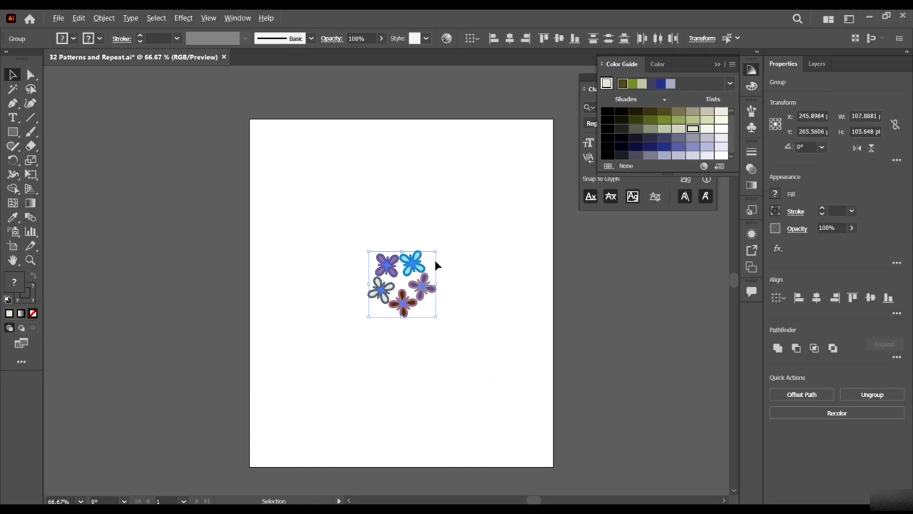
pyautogui.scroll(3, 435, 260)
pyautogui.scroll(-2, 312, 245)
pyautogui.rightClick(335, 266)
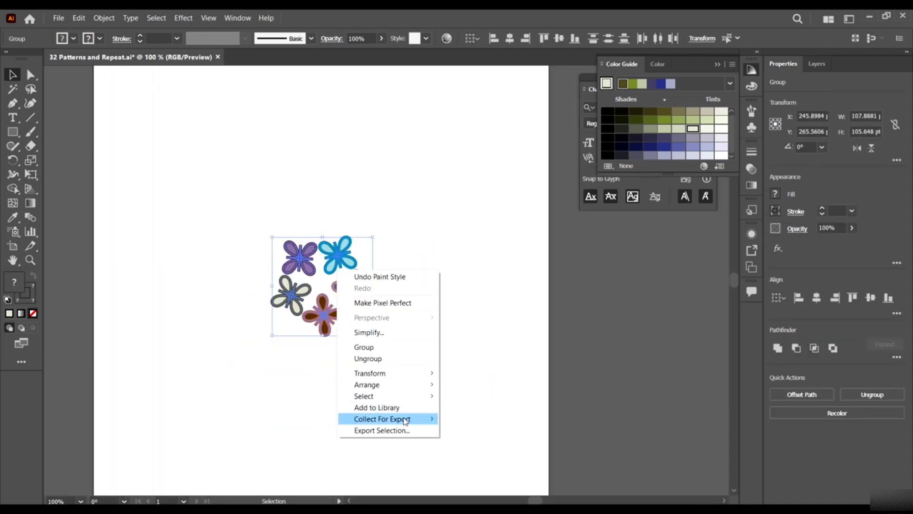
pyautogui.click(393, 357)
pyautogui.rightClick(345, 295)
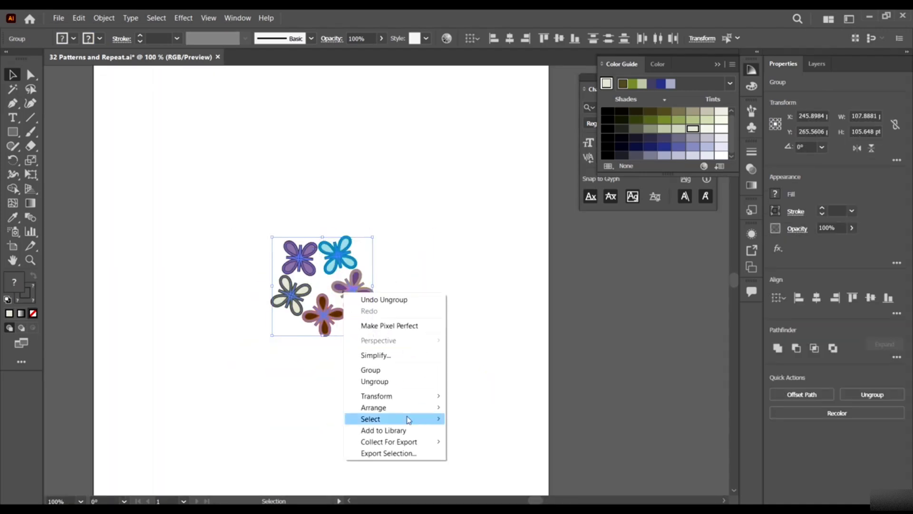
pyautogui.click(393, 366)
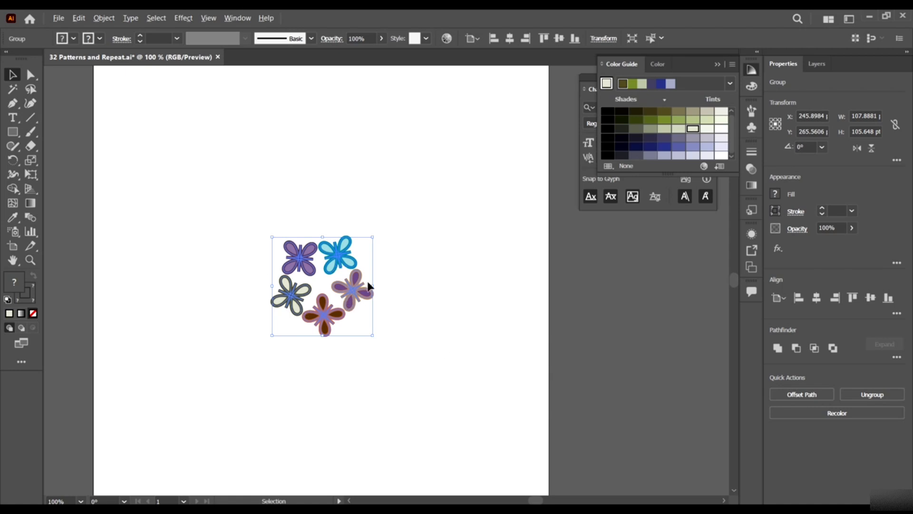
# - Try moving the grouped flowers across the artboard and undo the move
pyautogui.scroll(-3, 369, 287)
pyautogui.scroll(2, 390, 307)
pyautogui.click(371, 339)
pyautogui.moveTo(334, 273); pyautogui.dragTo(282, 216)
pyautogui.hotkey('ctrl', 'z')
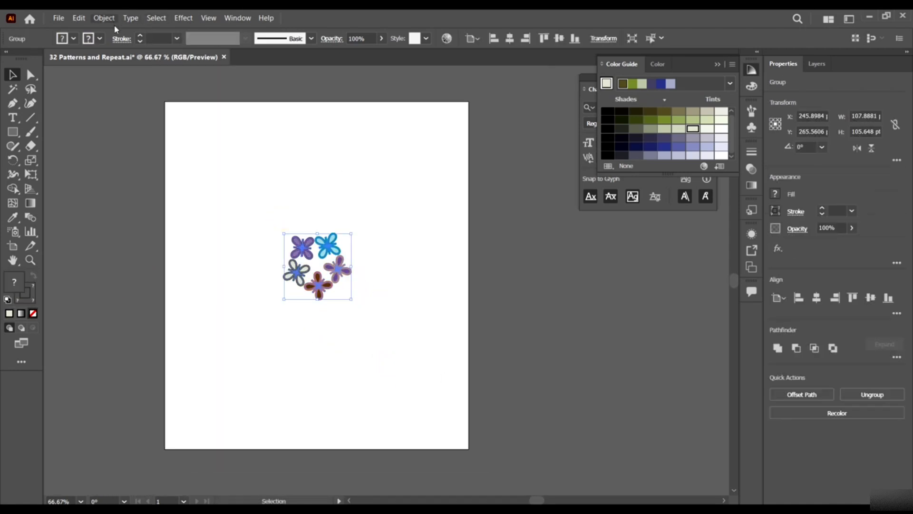
# - Make a new pattern from the grouped flowers and acknowledge the notice about the new swatch
pyautogui.click(104, 18)
pyautogui.click(105, 19)
pyautogui.click(101, 20)
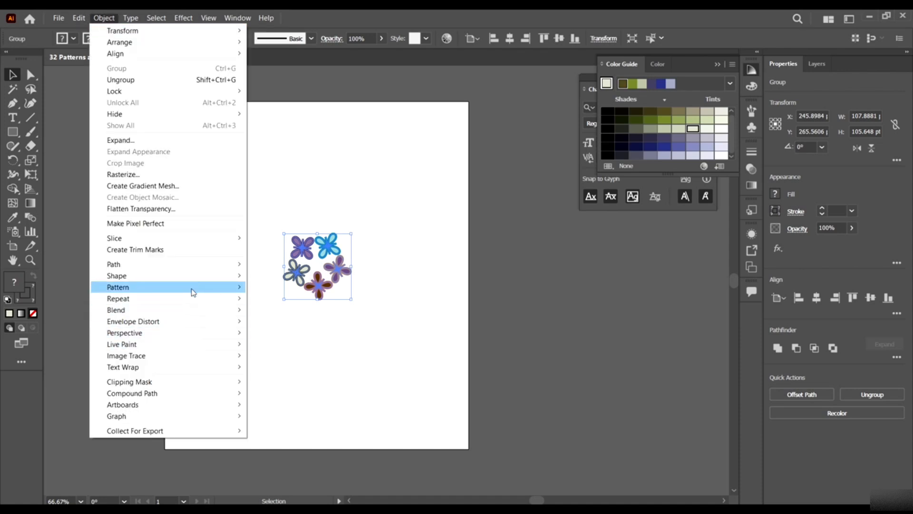
pyautogui.moveTo(191, 288)
pyautogui.click(299, 287)
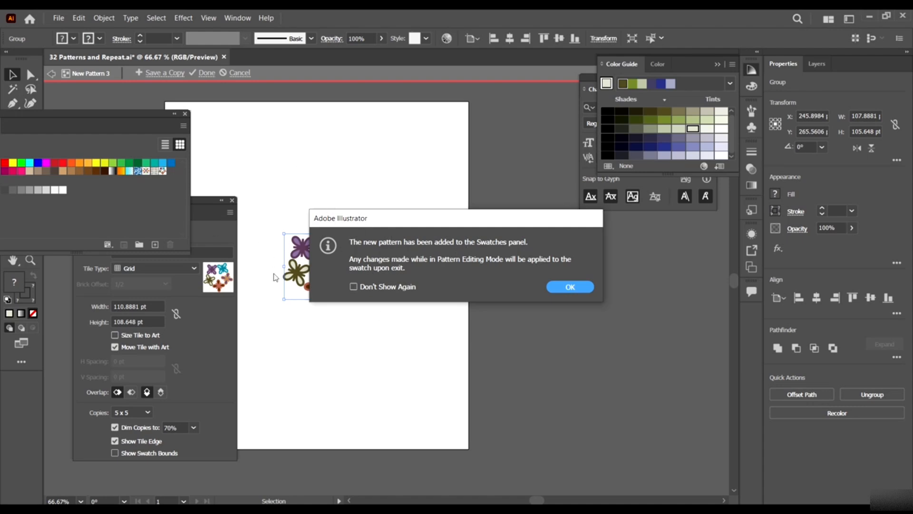
pyautogui.moveTo(335, 221)
pyautogui.mouseDown()
pyautogui.moveTo(433, 199)
pyautogui.moveTo(327, 213)
pyautogui.mouseUp()
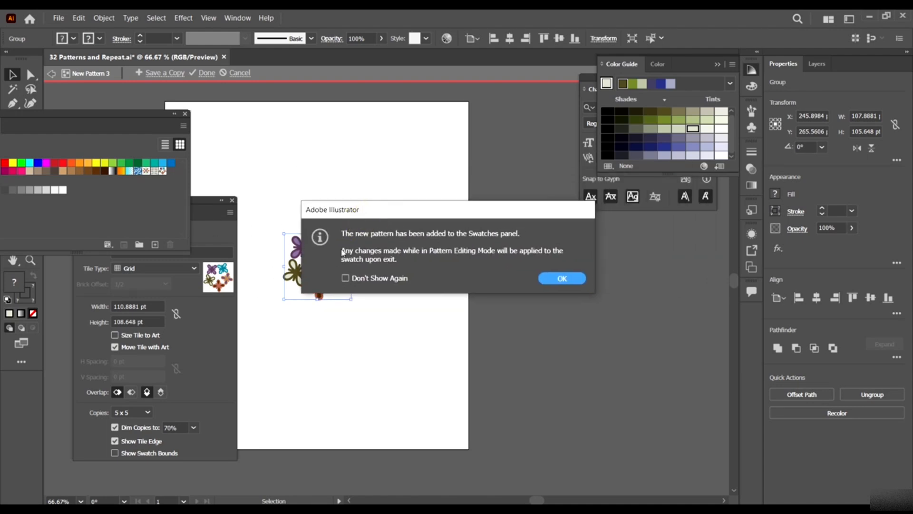
pyautogui.moveTo(537, 209); pyautogui.dragTo(535, 214)
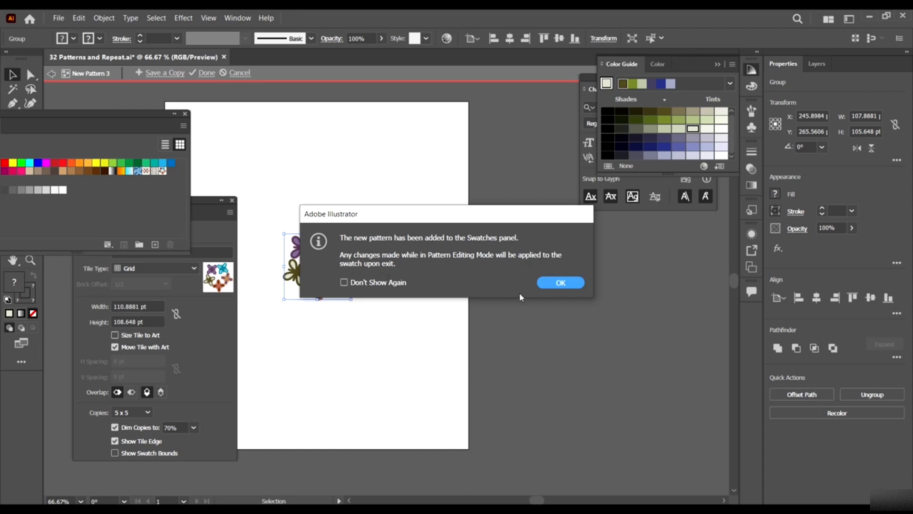
pyautogui.click(560, 283)
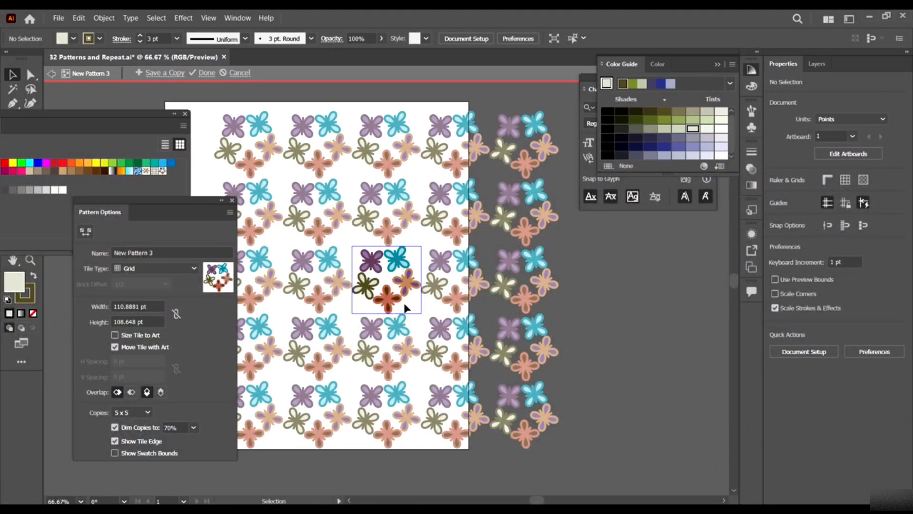
# - Select the flowers in the pattern's central tile and move them horizontally to about X 249 pt, Y 291 pt
pyautogui.moveTo(421, 320); pyautogui.dragTo(367, 232)
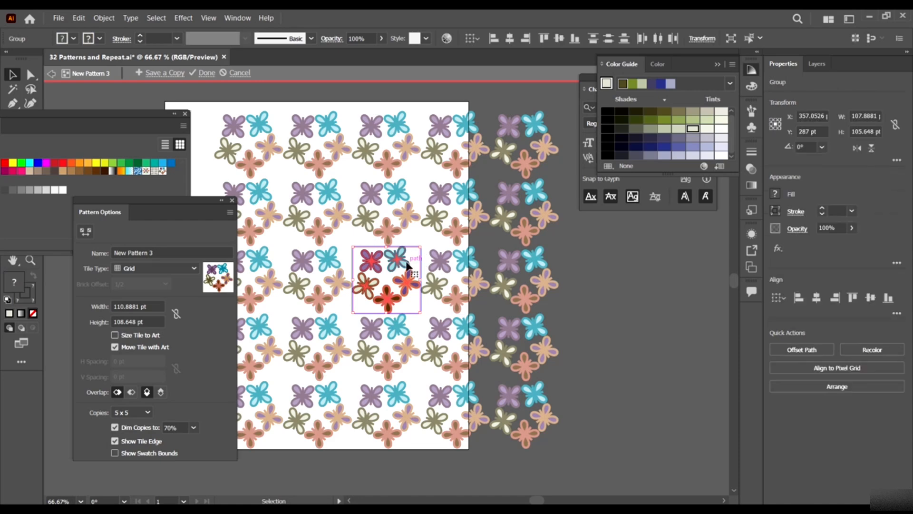
pyautogui.moveTo(391, 260); pyautogui.dragTo(333, 263)
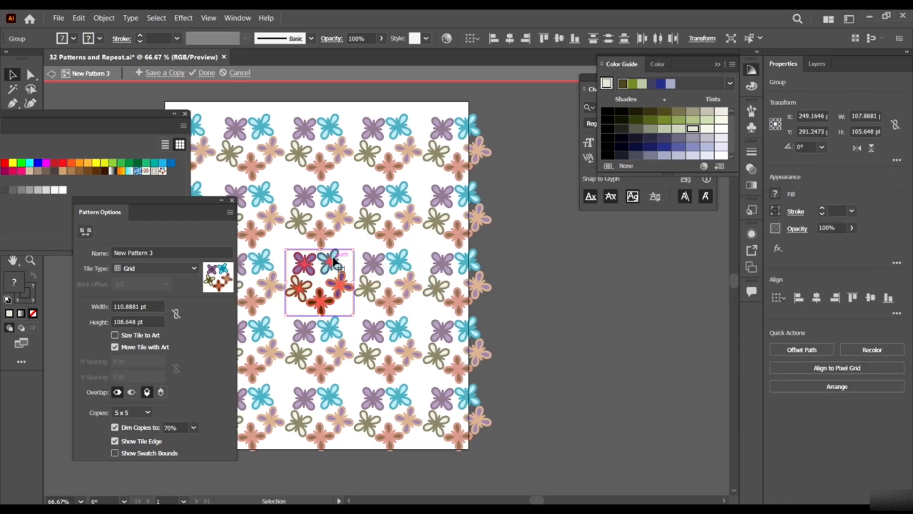
pyautogui.hotkey('ctrl', '-')
pyautogui.moveTo(482, 233); pyautogui.dragTo(566, 234)
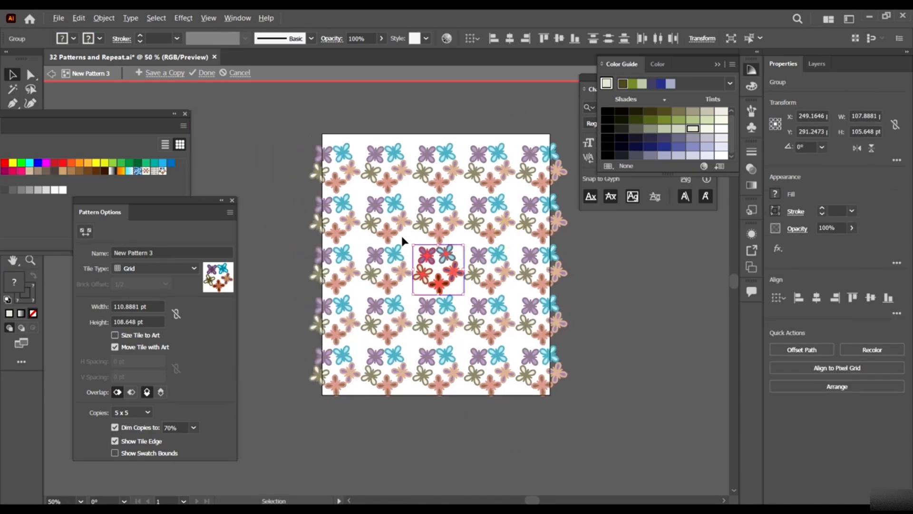
# - Move the flower group in the central pattern tile to about X 243 pt, Y 280 pt
pyautogui.scroll(1, 402, 237)
pyautogui.moveTo(451, 259)
pyautogui.mouseDown()
pyautogui.moveTo(446, 253)
pyautogui.moveTo(458, 264)
pyautogui.moveTo(451, 253)
pyautogui.mouseUp()
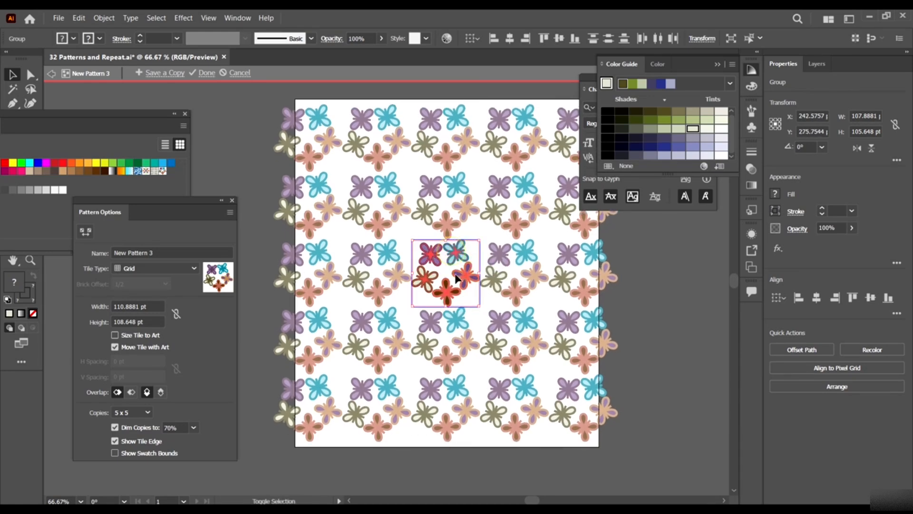
pyautogui.moveTo(424, 299); pyautogui.dragTo(472, 314)
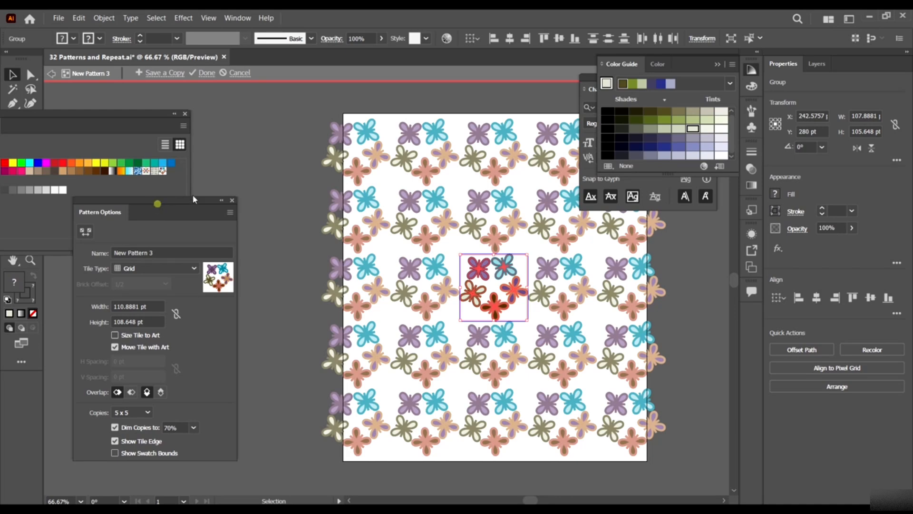
# - Name the pattern Flowers, moving its options aside from the swatches
pyautogui.moveTo(152, 199); pyautogui.dragTo(207, 172)
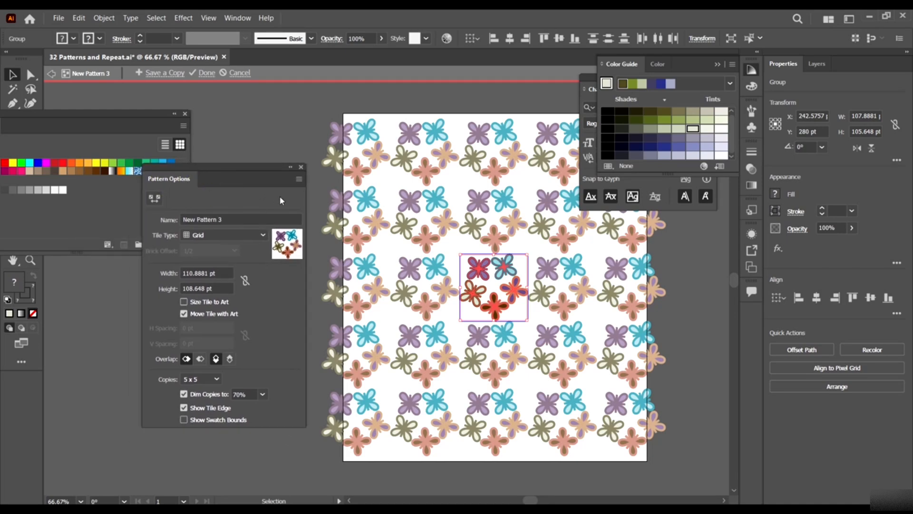
pyautogui.click(235, 218)
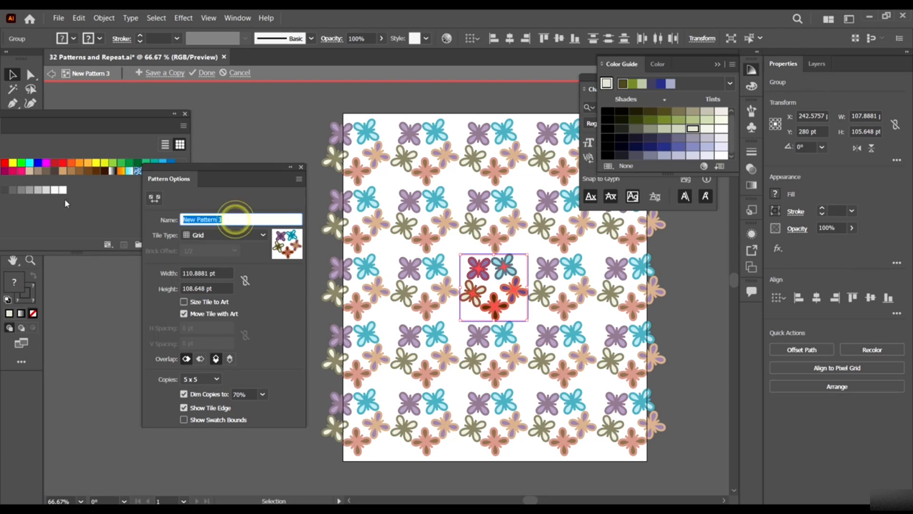
pyautogui.write('Flowers')
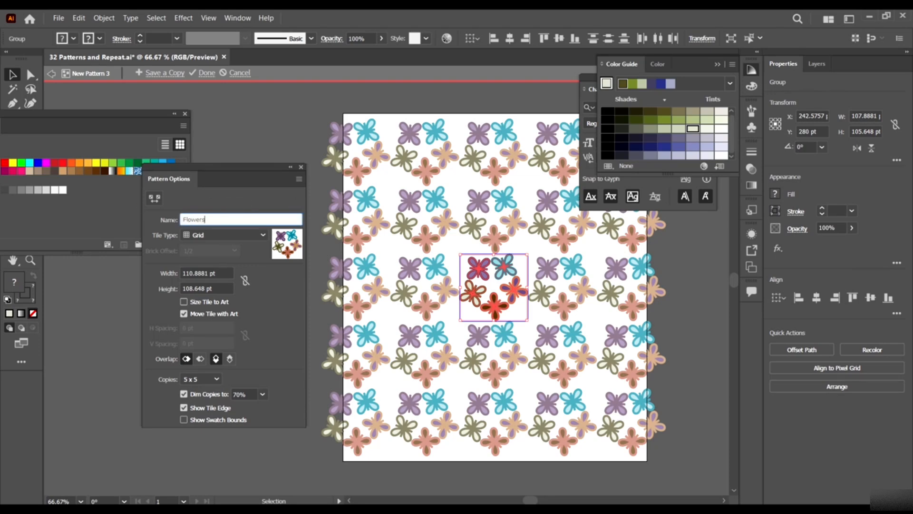
# - Change the pattern's tile type to Brick by Row
pyautogui.click(257, 234)
pyautogui.click(238, 234)
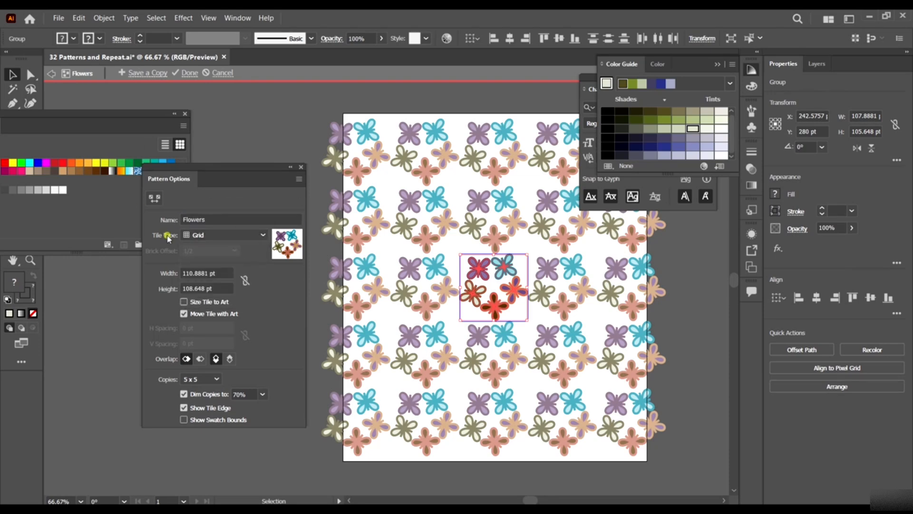
pyautogui.click(224, 234)
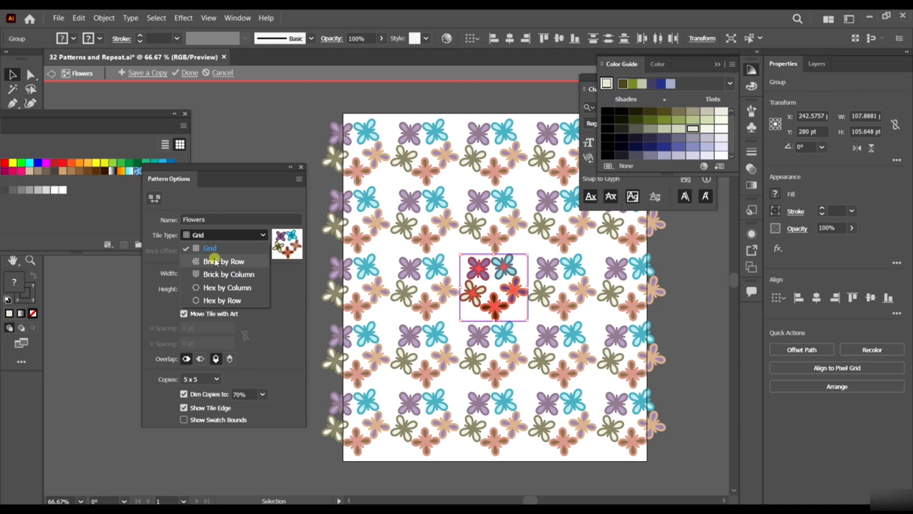
pyautogui.click(216, 261)
pyautogui.click(216, 253)
pyautogui.click(220, 245)
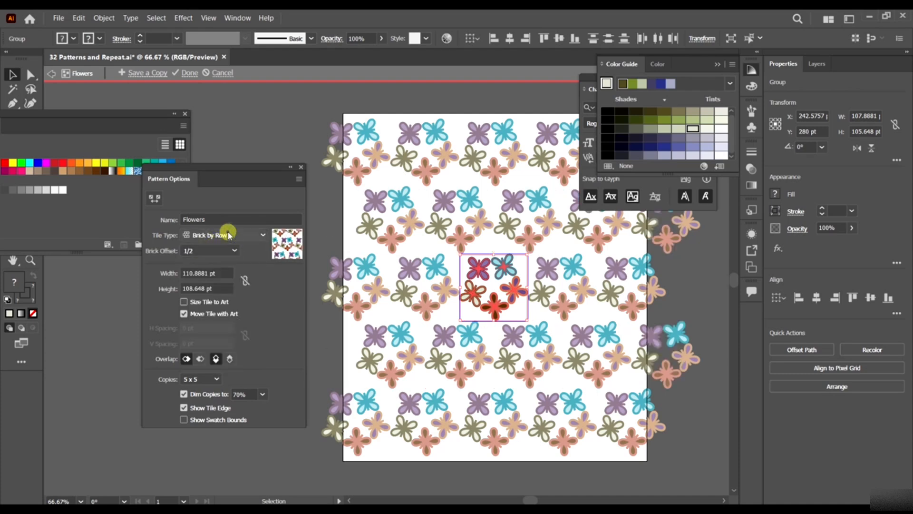
# - Try the Brick by Column and Hex by Column tile types, ending with Hex by Row
pyautogui.click(228, 233)
pyautogui.click(232, 275)
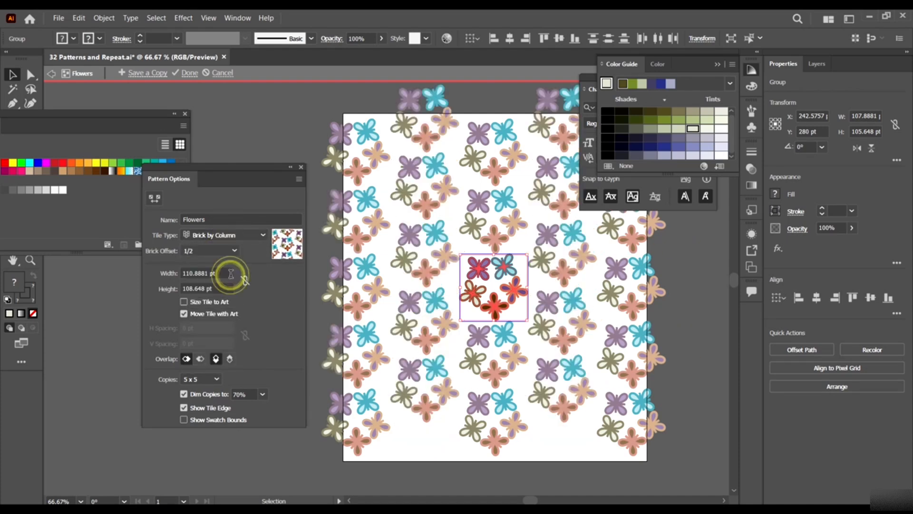
pyautogui.click(242, 234)
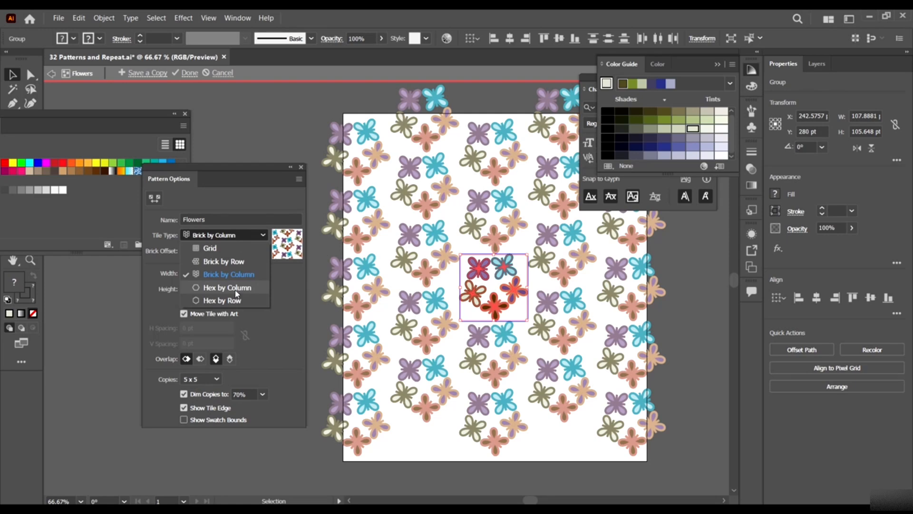
pyautogui.click(236, 290)
pyautogui.click(235, 236)
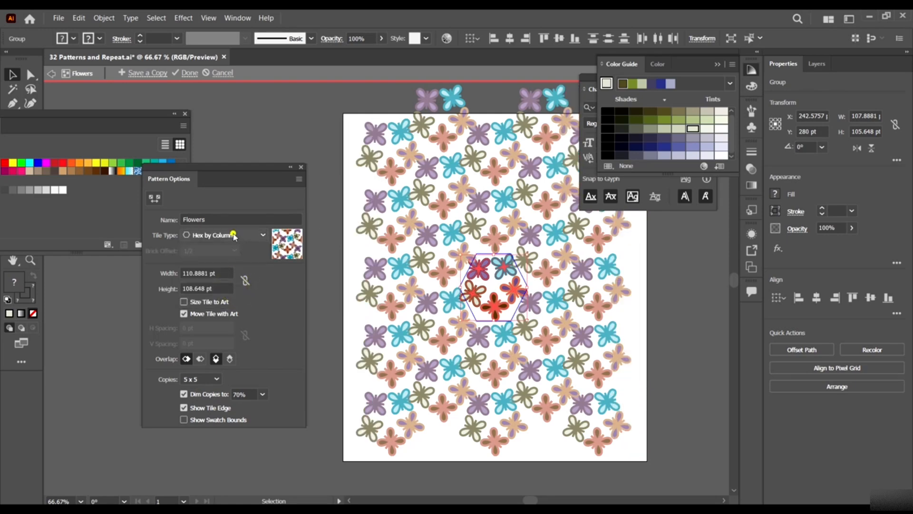
pyautogui.click(226, 300)
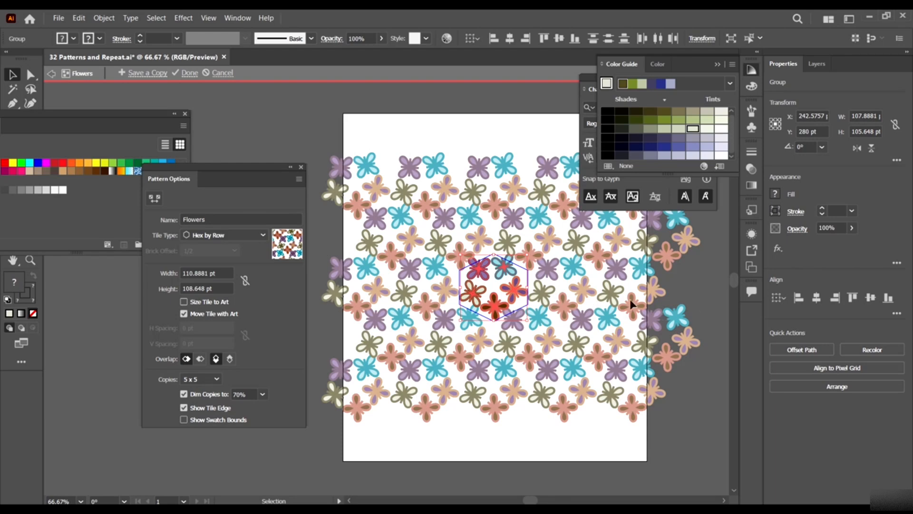
# - Set the pattern tile's width and height to 140 pt each
pyautogui.click(222, 271)
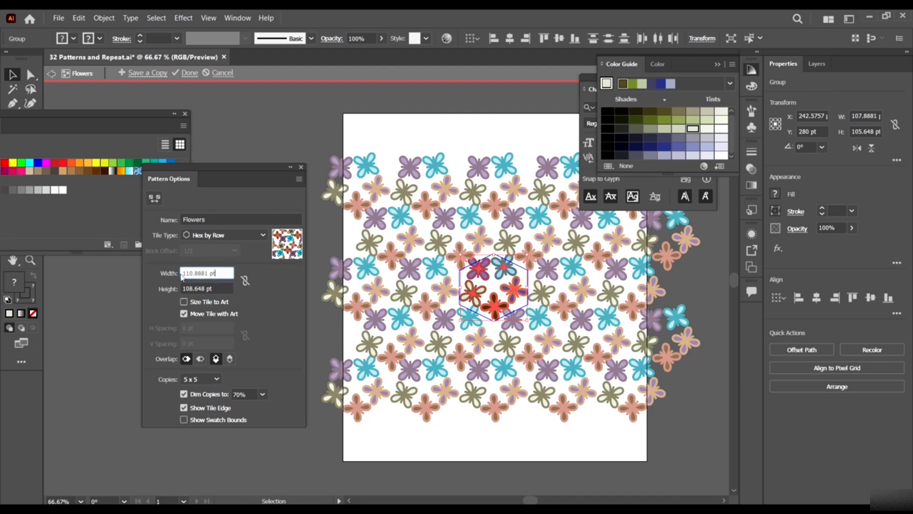
pyautogui.hotkey('ctrl', 'a')
pyautogui.write('140')
pyautogui.press('Return')
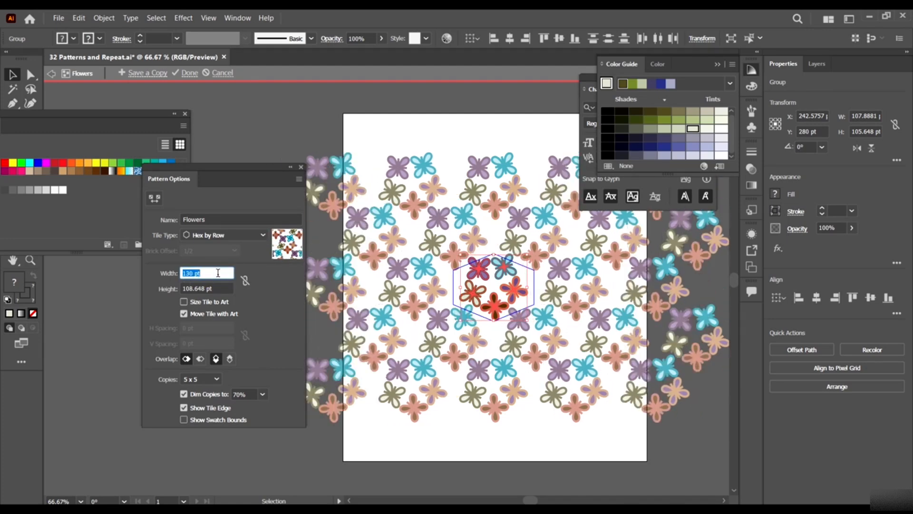
pyautogui.click(211, 288)
pyautogui.write('140')
pyautogui.press('Return')
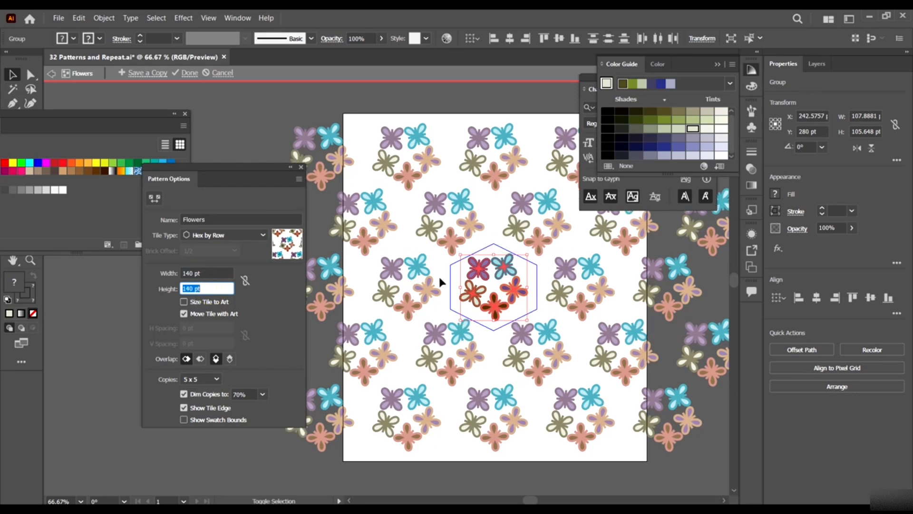
# - Reduce the tile height to 100 pt and the width to 110 pt and on to 100 pt
pyautogui.write('100')
pyautogui.press('Return')
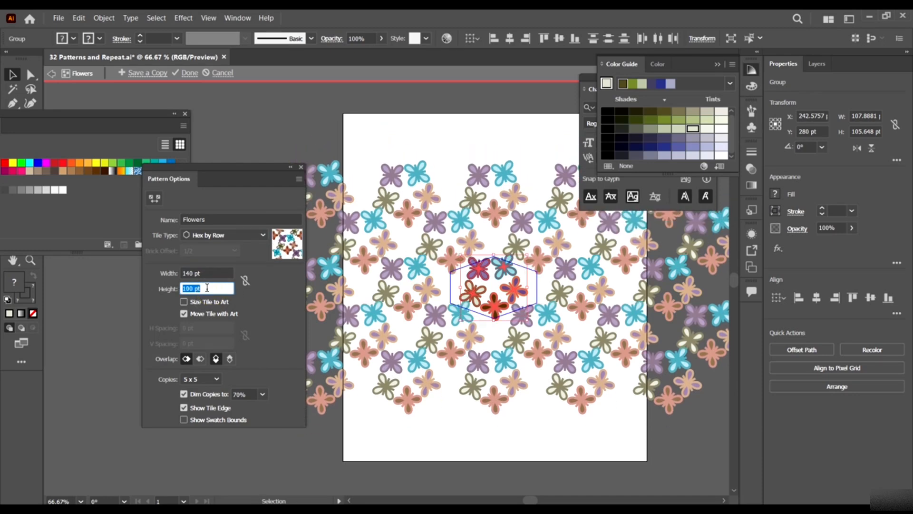
pyautogui.click(208, 274)
pyautogui.write('110')
pyautogui.press('Return')
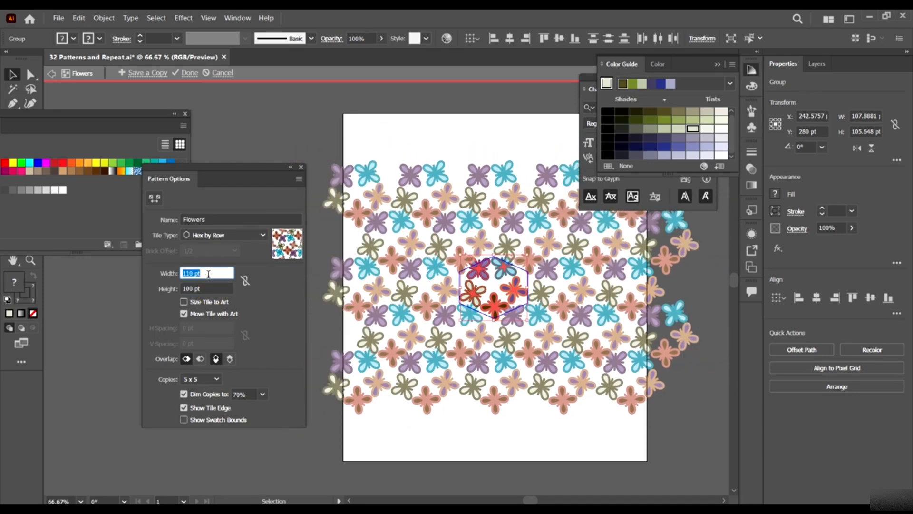
pyautogui.write('100')
pyautogui.press('Return')
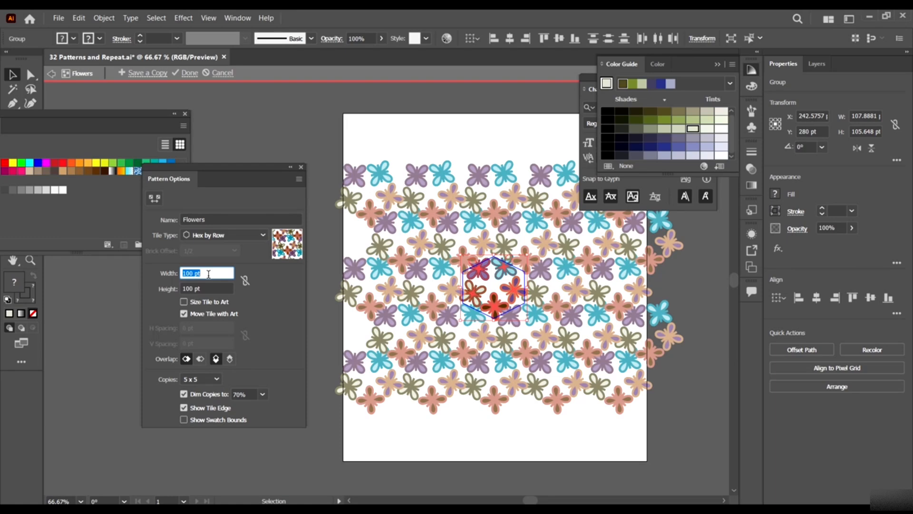
# - Gradually increase the tile width to 135 pt to space the flower groups horizontally
pyautogui.press('Up')
pyautogui.press('Up')
pyautogui.press('Up')
pyautogui.press('Up')
pyautogui.press('Up')
pyautogui.press('Up')
pyautogui.press('Up')
pyautogui.press('Up')
pyautogui.press('Up')
pyautogui.press('Up')
pyautogui.press('Up')
pyautogui.press('Up')
pyautogui.press('Up')
pyautogui.press('Up')
pyautogui.press('Up')
pyautogui.press('Up')
pyautogui.press('Up')
pyautogui.press('Up')
pyautogui.press('Up')
pyautogui.press('Up')
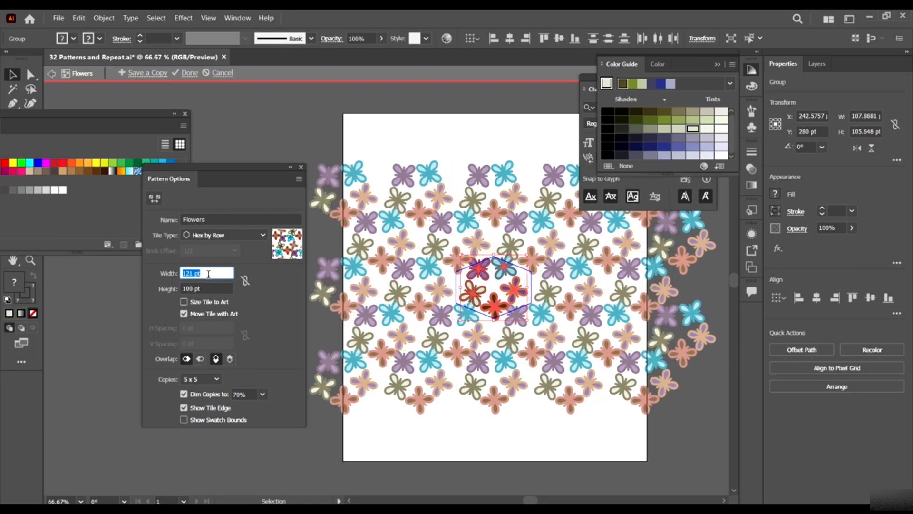
pyautogui.press('Up')
pyautogui.press('Up')
pyautogui.press('Up')
pyautogui.press('Up')
pyautogui.press('Up')
pyautogui.press('Up')
pyautogui.press('Up')
pyautogui.press('Up')
pyautogui.press('Tab')
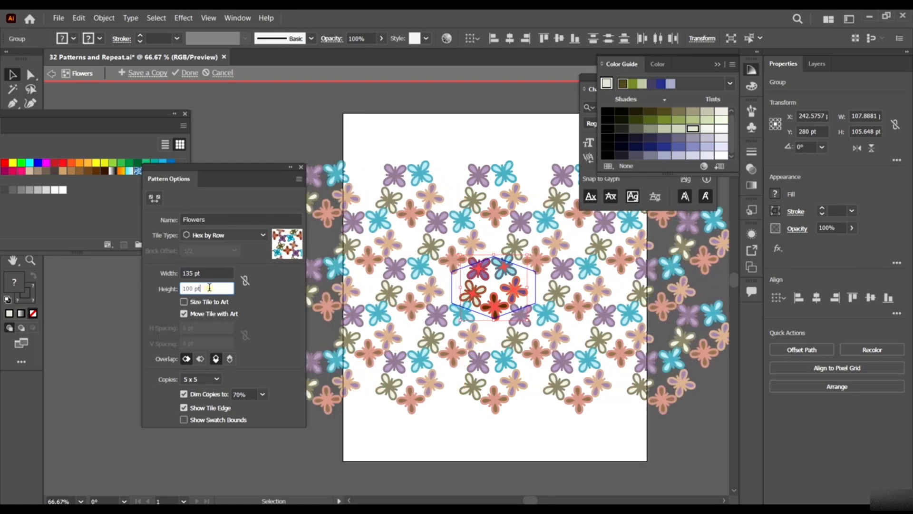
# - Gradually increase the tile height to 135 pt to space the flower rows vertically
pyautogui.press('Up')
pyautogui.press('Up')
pyautogui.press('Up')
pyautogui.press('Up')
pyautogui.press('Up')
pyautogui.press('Up')
pyautogui.press('Up')
pyautogui.press('Up')
pyautogui.press('Up')
pyautogui.press('Up')
pyautogui.press('Up')
pyautogui.press('Up')
pyautogui.press('Up')
pyautogui.press('Up')
pyautogui.press('Up')
pyautogui.press('Up')
pyautogui.press('Up')
pyautogui.press('Up')
pyautogui.press('Up')
pyautogui.press('Up')
pyautogui.press('Up')
pyautogui.press('Up')
pyautogui.press('Up')
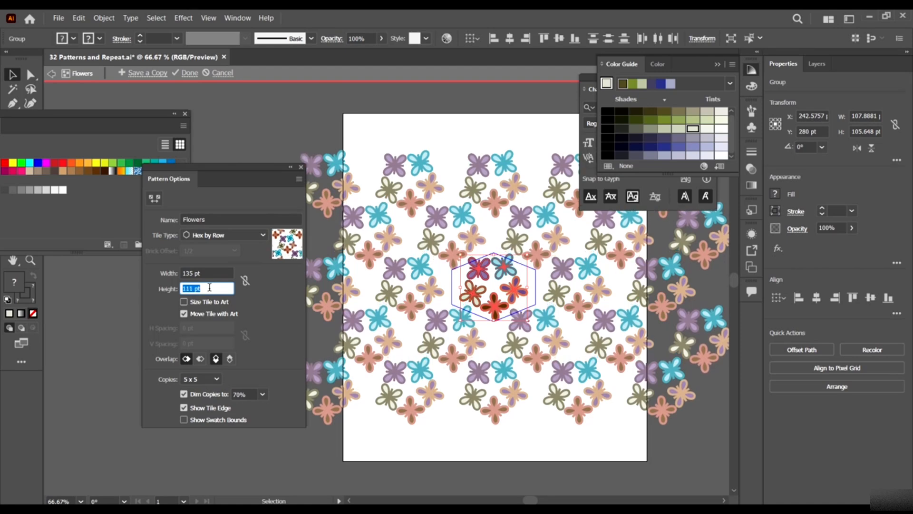
pyautogui.press('Up')
pyautogui.press('Up')
pyautogui.press('Up')
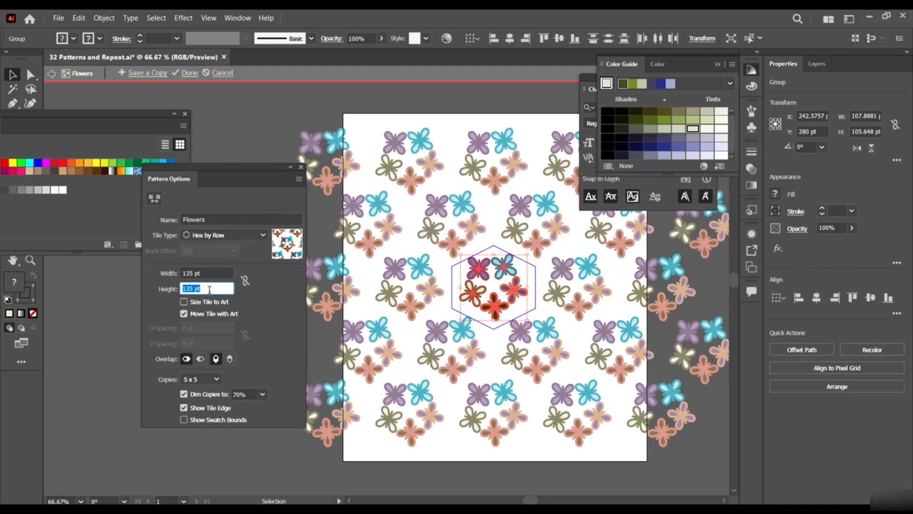
# - Set both the height and width of the hexagonal pattern tile to 120 pt
pyautogui.write('120')
pyautogui.click(214, 272)
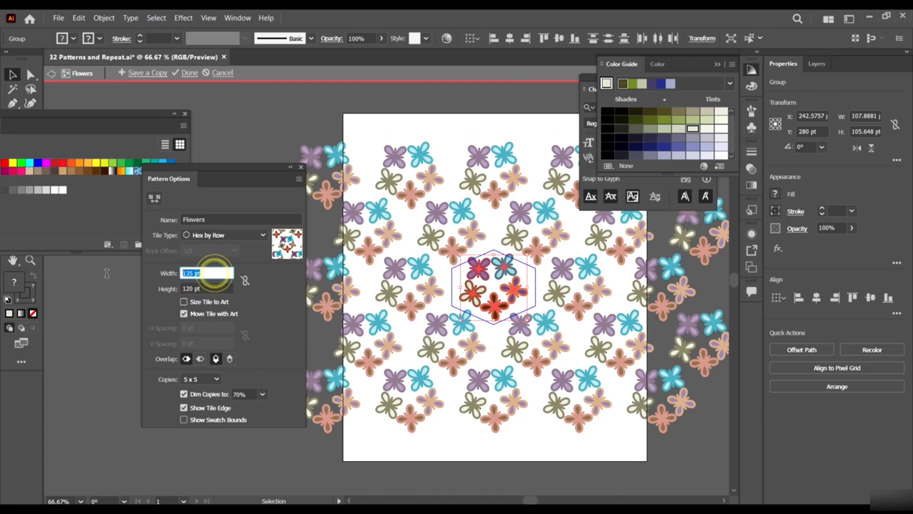
pyautogui.write('120')
pyautogui.press('Tab')
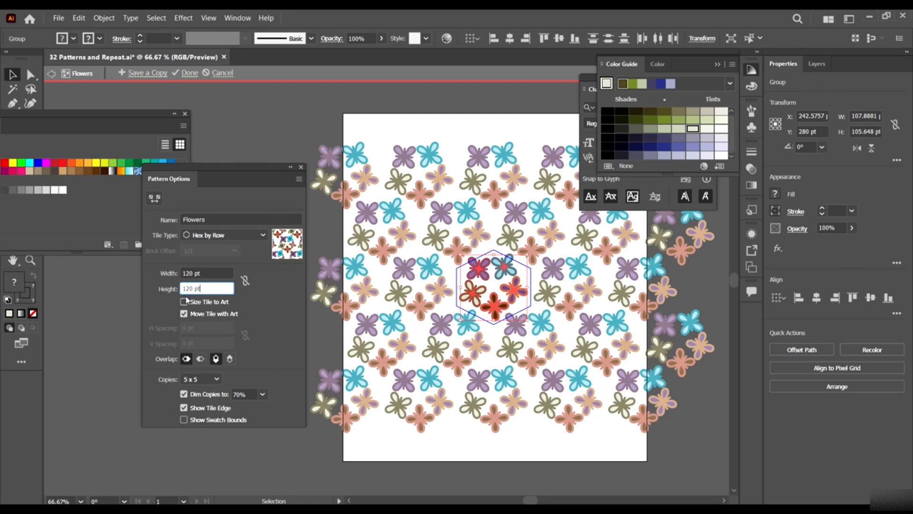
pyautogui.press('Return')
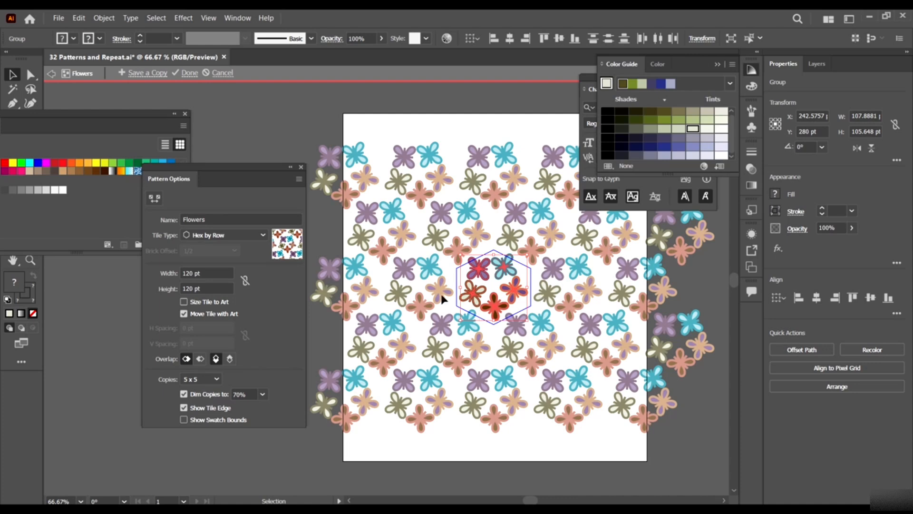
# - Try the different tile overlap orders, ending with the right and top tiles in front
pyautogui.click(216, 359)
pyautogui.click(200, 358)
pyautogui.click(229, 358)
pyautogui.click(186, 358)
pyautogui.click(200, 359)
pyautogui.click(216, 359)
# - Shrink the tile width to 80 pt and on to 70 pt, and the height to 110 pt, so the flowers overlap
pyautogui.doubleClick(221, 273)
pyautogui.write('80')
pyautogui.press('Return')
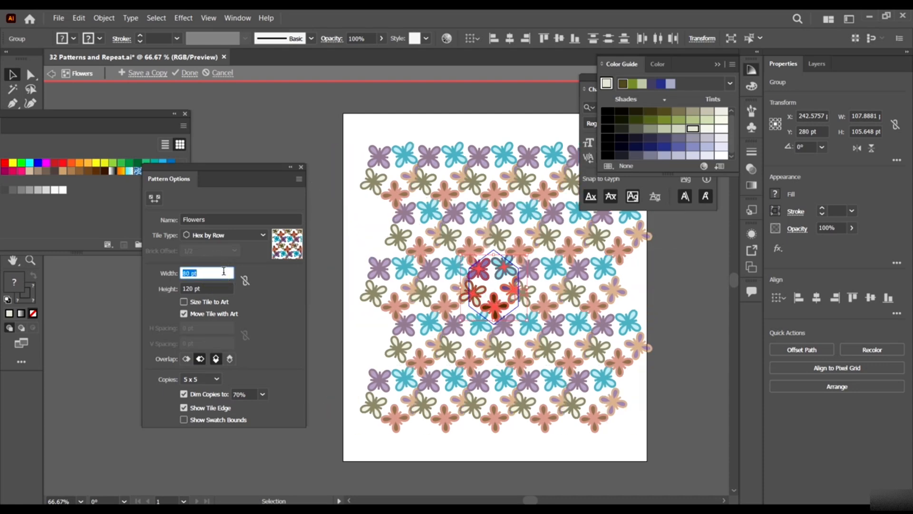
pyautogui.write('70')
pyautogui.press('Return')
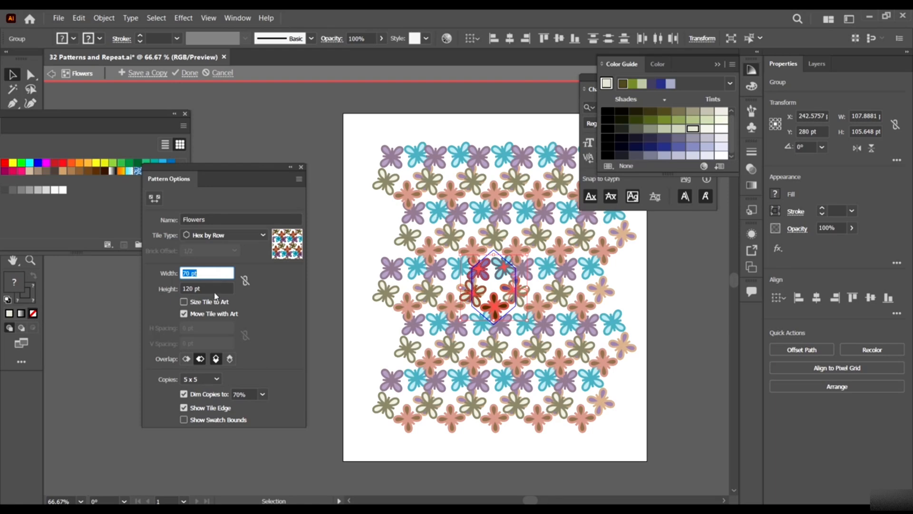
pyautogui.click(214, 289)
pyautogui.hotkey('shift', 'Down')
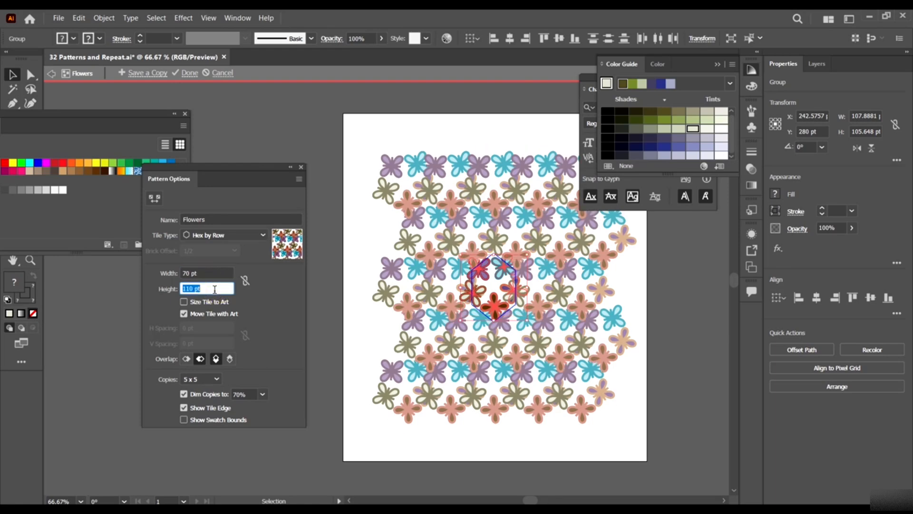
# - Compare the overlap orders on the overlapping flowers, ending with Left in Front and the top tiles in front
pyautogui.click(201, 359)
pyautogui.click(204, 359)
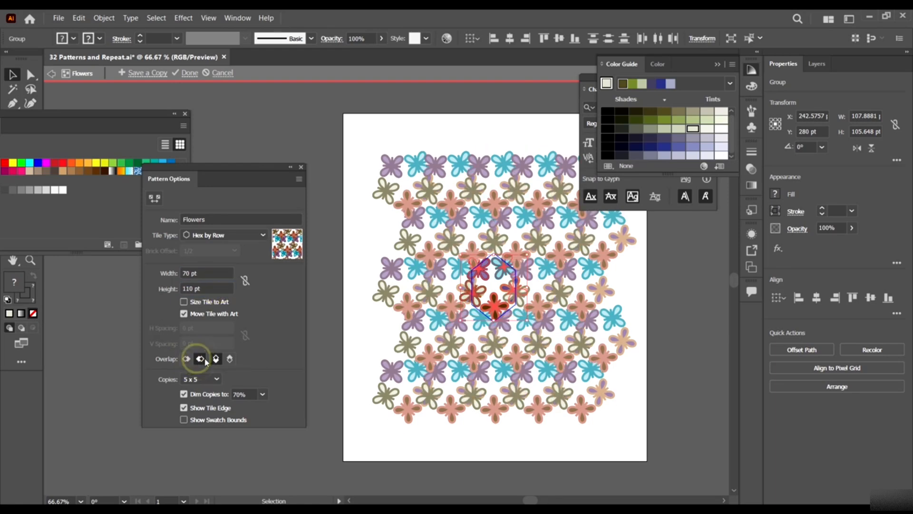
pyautogui.click(229, 358)
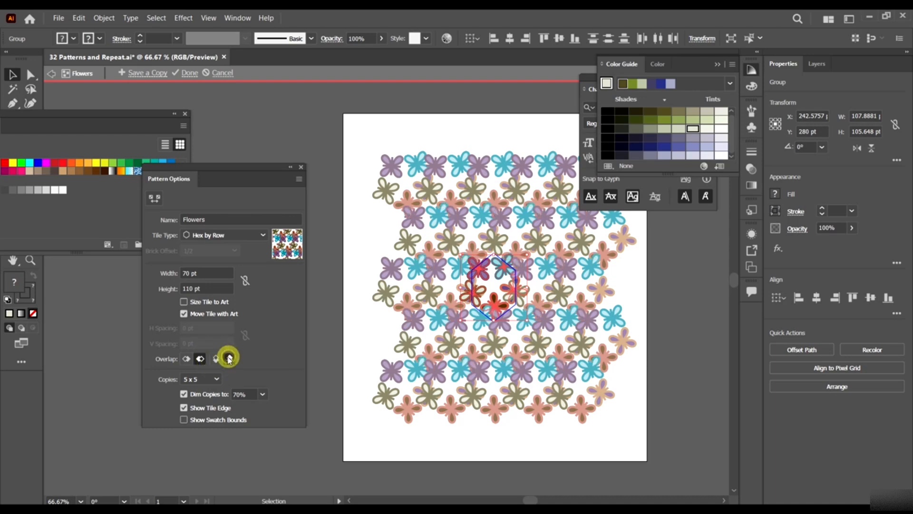
pyautogui.click(216, 358)
pyautogui.click(186, 359)
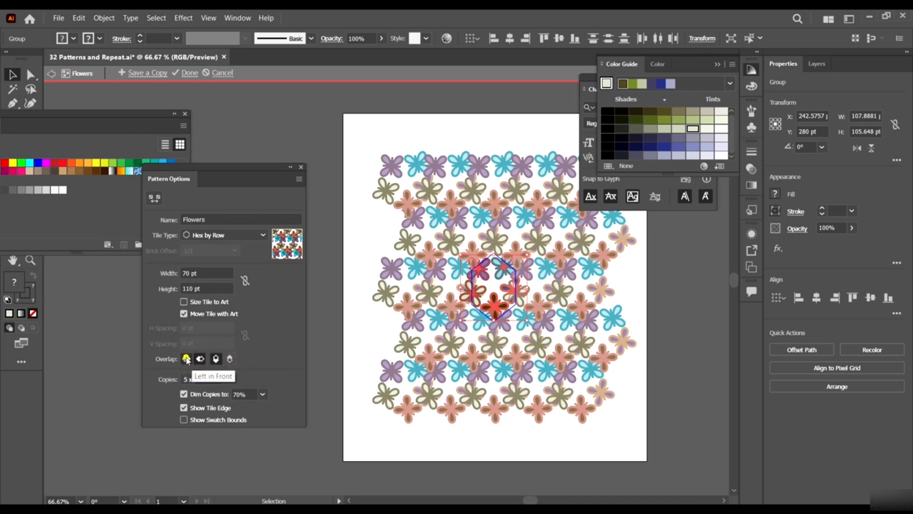
pyautogui.click(186, 359)
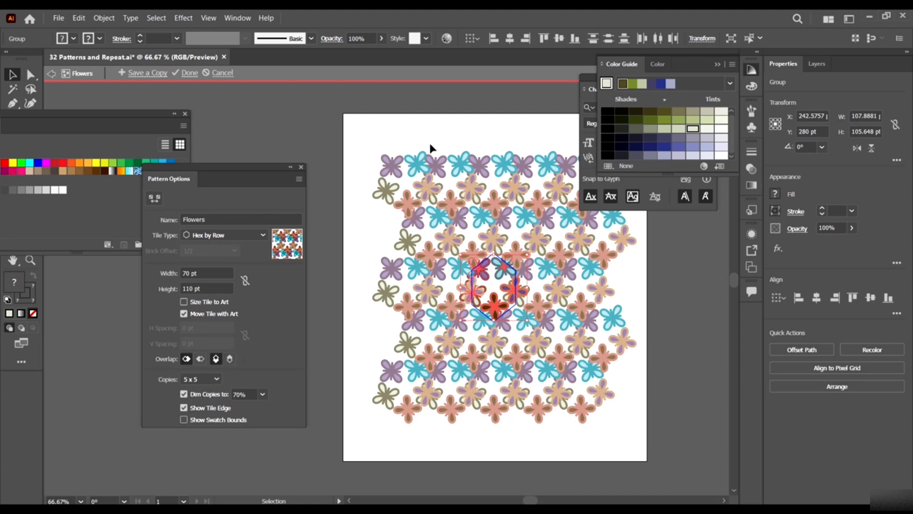
# - Restore the pattern tile's spacing with a width of 120 pt and a height of 120 pt
pyautogui.click(200, 272)
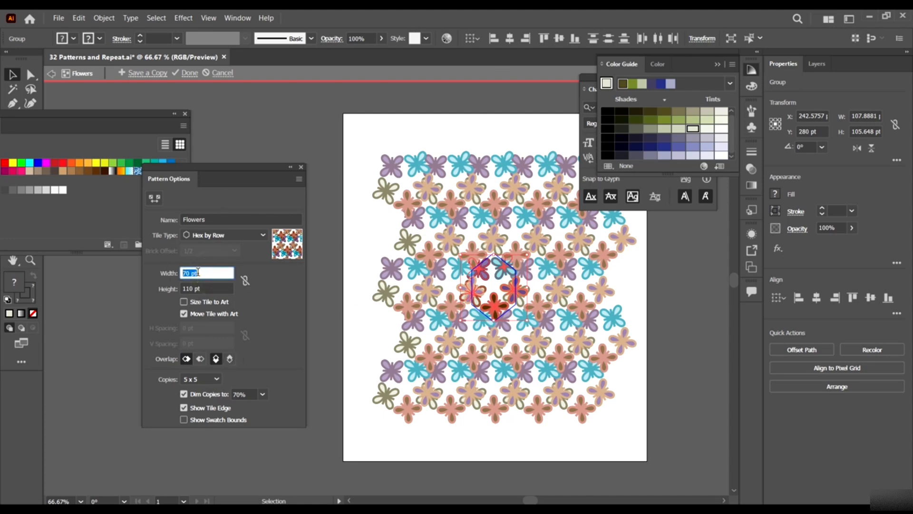
pyautogui.write('120')
pyautogui.click(204, 286)
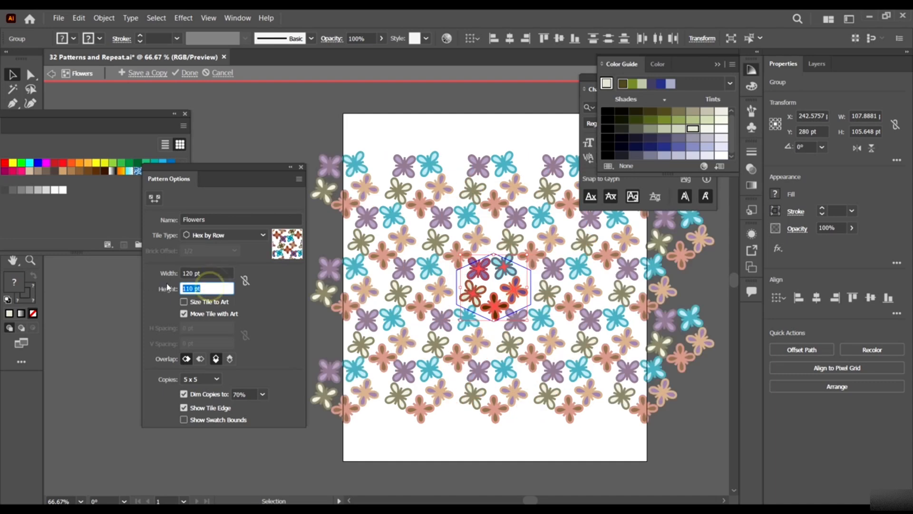
pyautogui.write('120')
pyautogui.press('Tab')
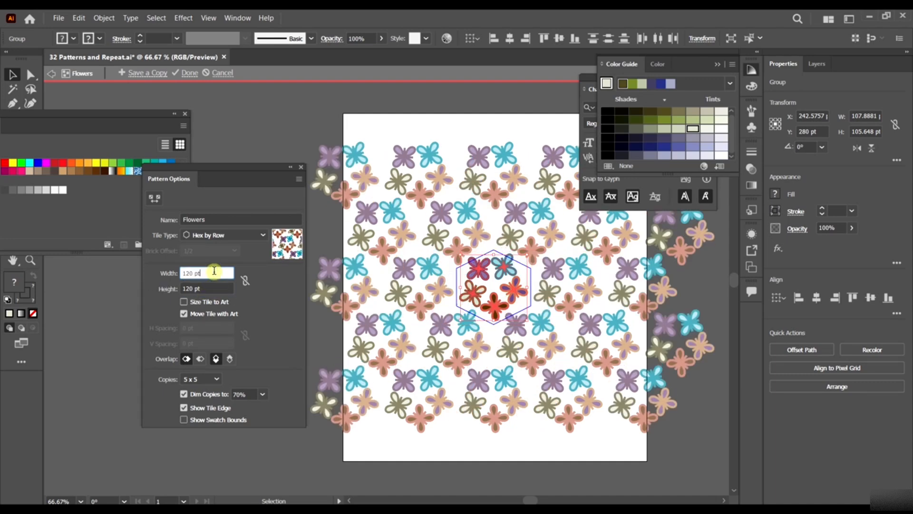
# - Preview the pattern with 1 x 1, 3 x 3 and 5 x 5 copies, ending with 7 x 7 copies
pyautogui.click(215, 379)
pyautogui.click(200, 206)
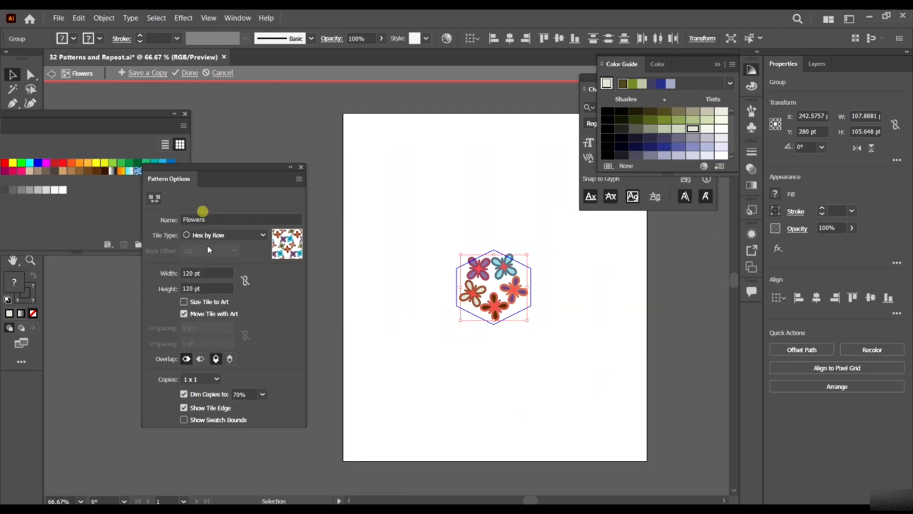
pyautogui.click(196, 381)
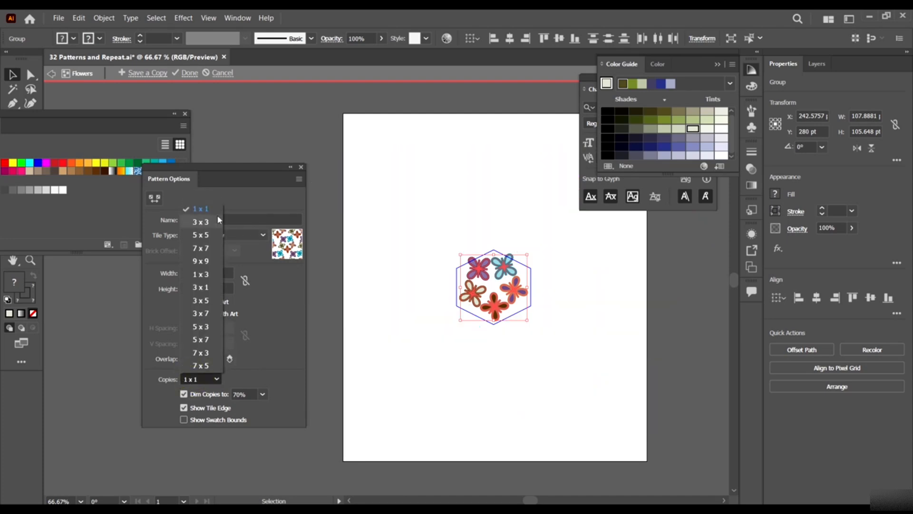
pyautogui.click(217, 215)
pyautogui.click(213, 379)
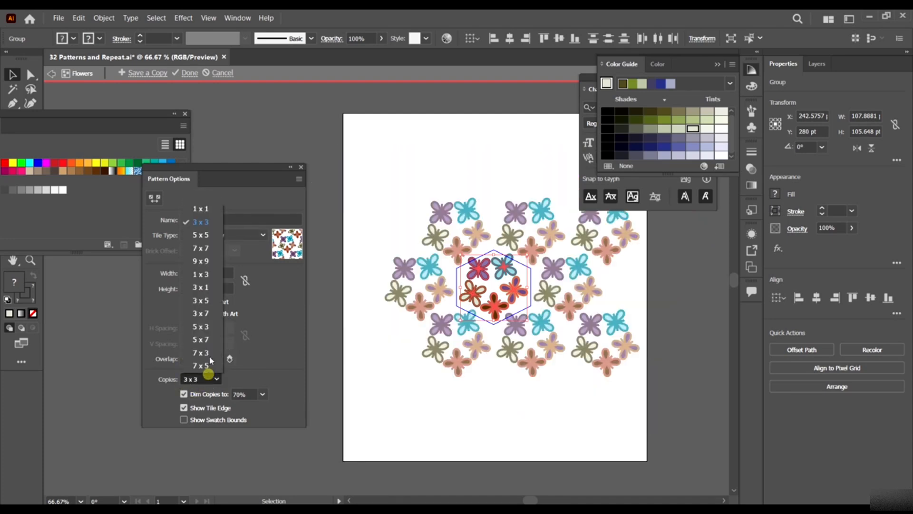
pyautogui.click(206, 236)
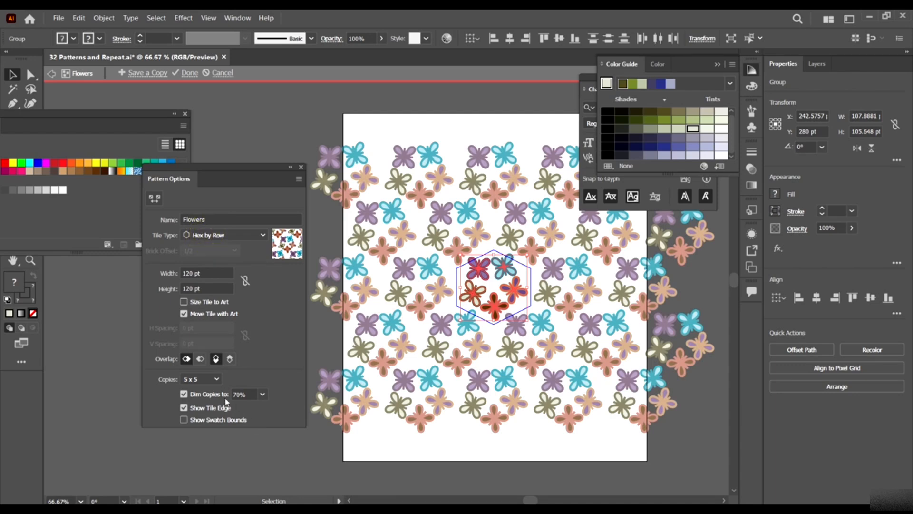
pyautogui.click(205, 379)
pyautogui.click(207, 251)
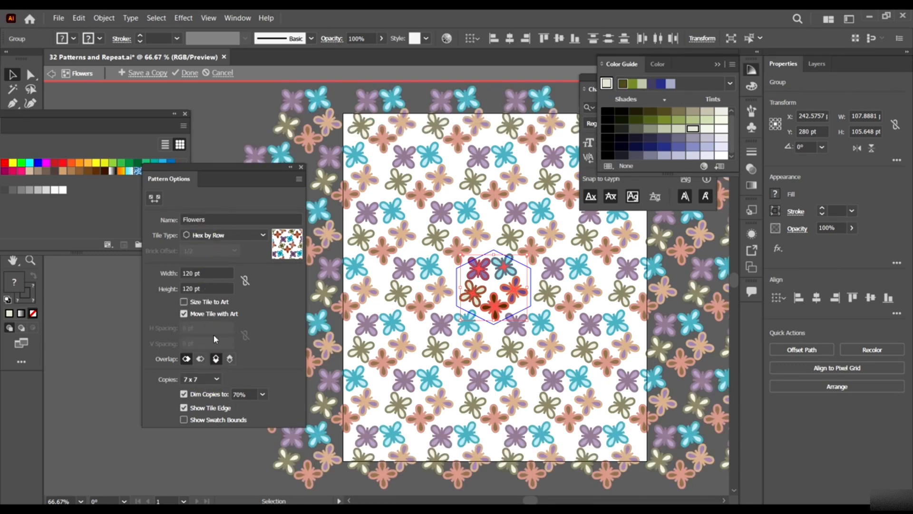
# - Change the pattern's tile type to Grid and set its tile width and height to 109 pt
pyautogui.click(223, 236)
pyautogui.click(225, 248)
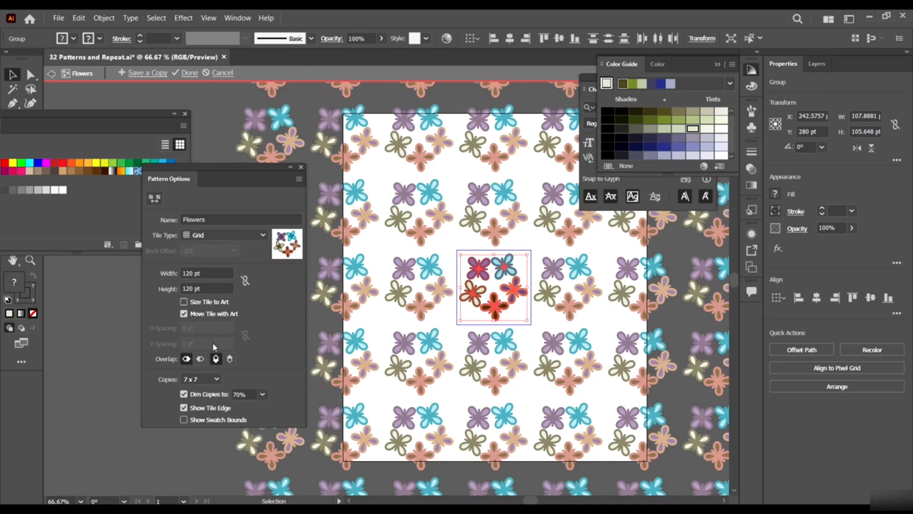
pyautogui.doubleClick(211, 272)
pyautogui.write('109')
pyautogui.press('Return')
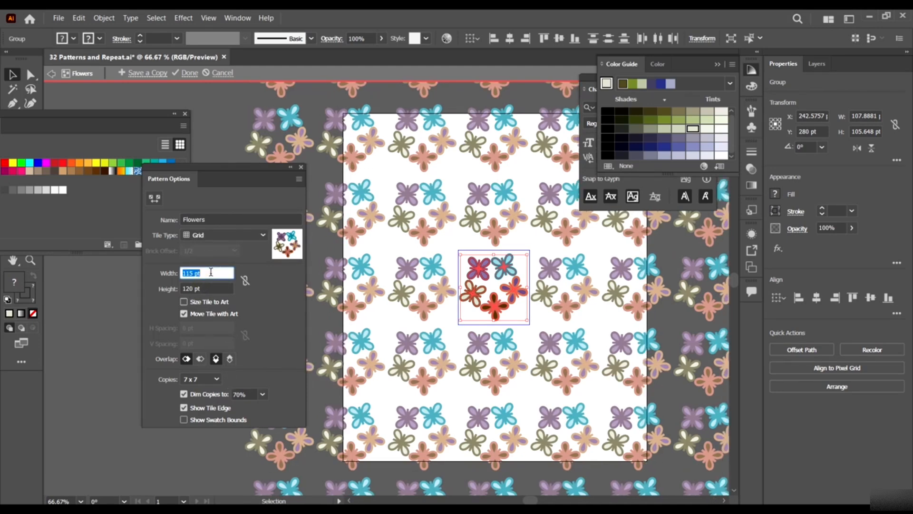
pyautogui.doubleClick(215, 289)
pyautogui.write('109')
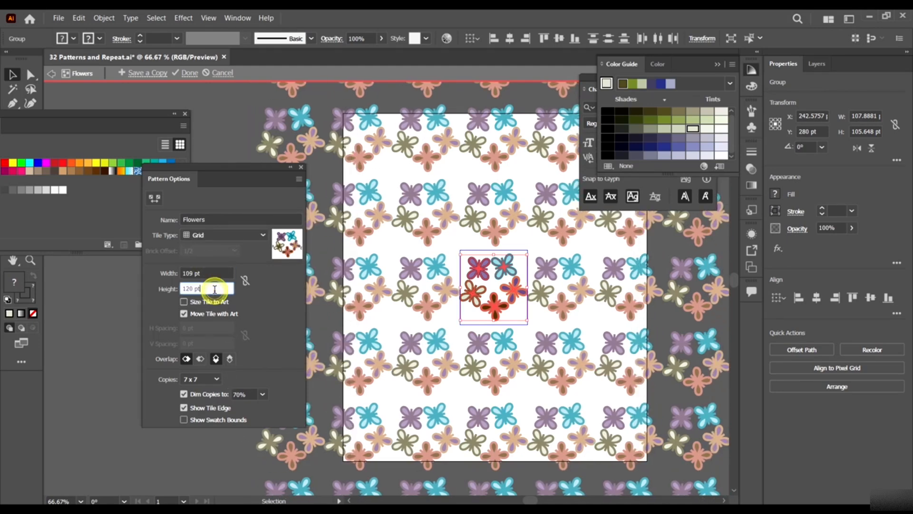
pyautogui.press('Return')
# - Tighten the grid tile further to a height of 100 pt and a width of 100 pt
pyautogui.press('Down')
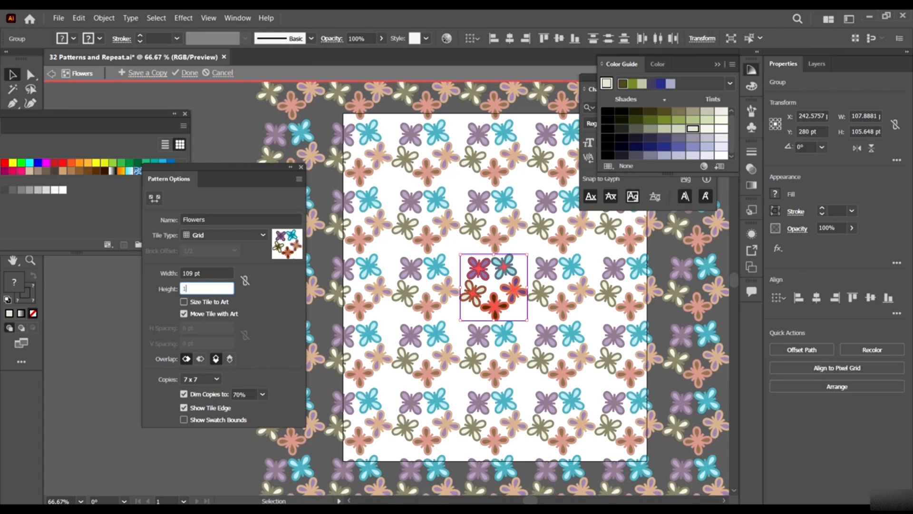
pyautogui.press('Return')
pyautogui.doubleClick(216, 272)
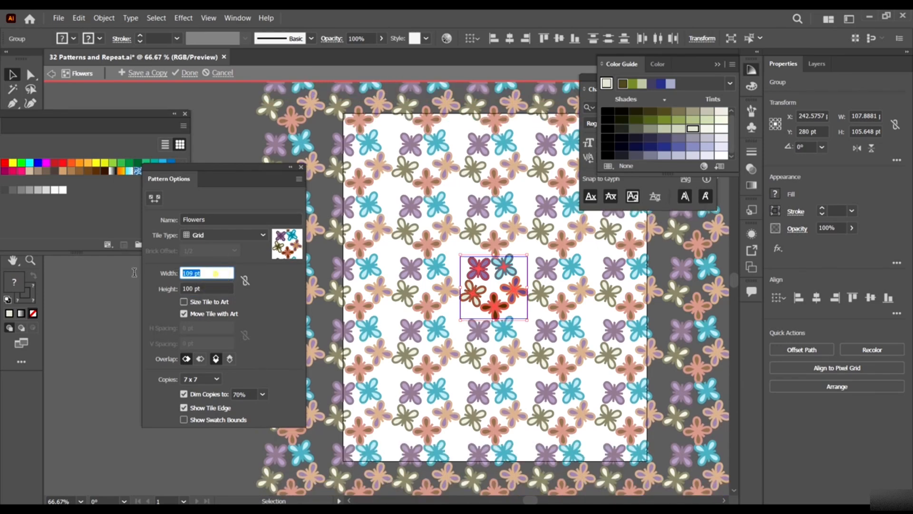
pyautogui.write('100')
pyautogui.click(212, 287)
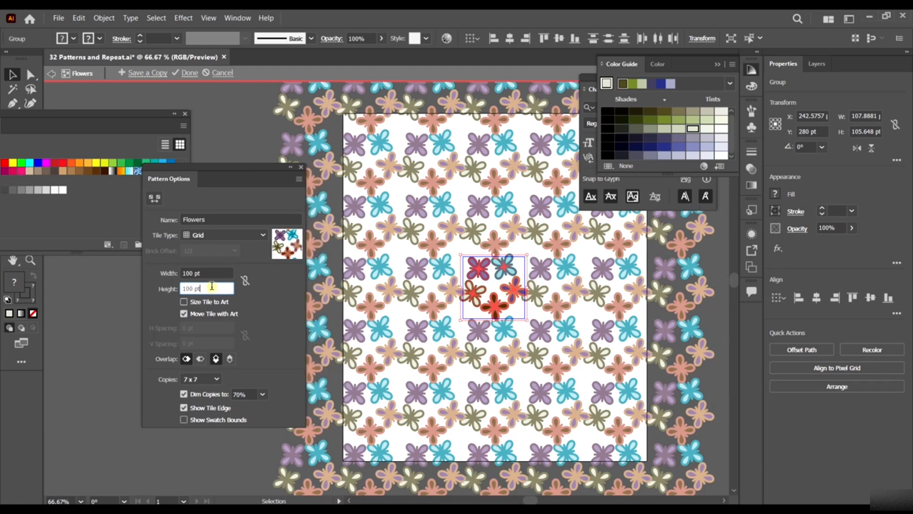
# - Try the pattern preview with 9 x 9 copies and return to 7 x 7 copies
pyautogui.click(210, 380)
pyautogui.click(204, 262)
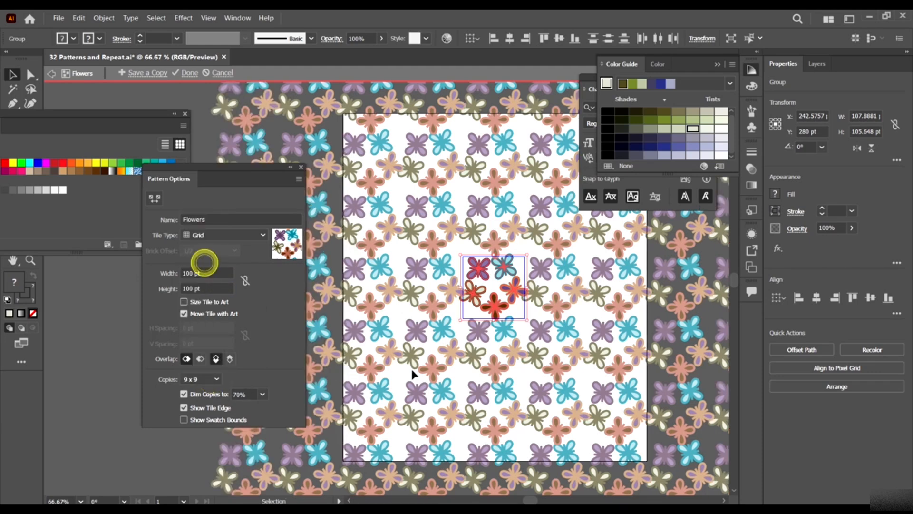
pyautogui.click(201, 378)
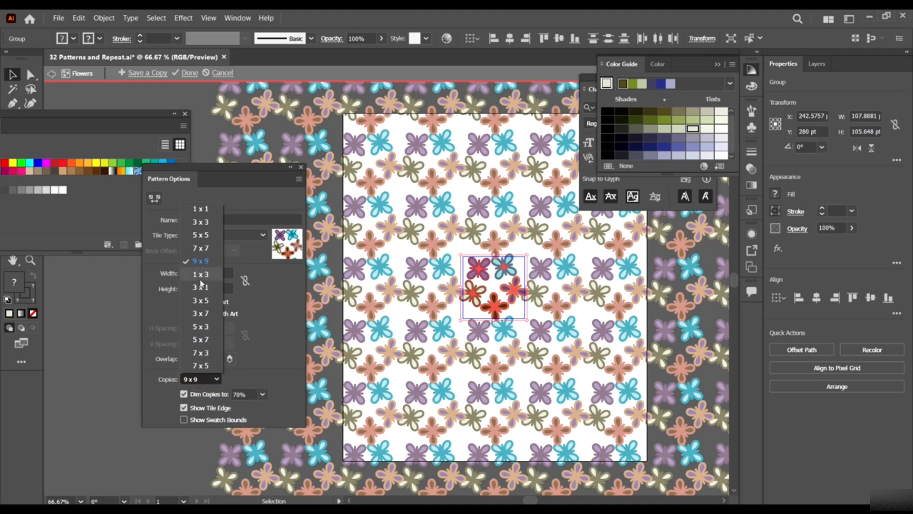
pyautogui.click(204, 248)
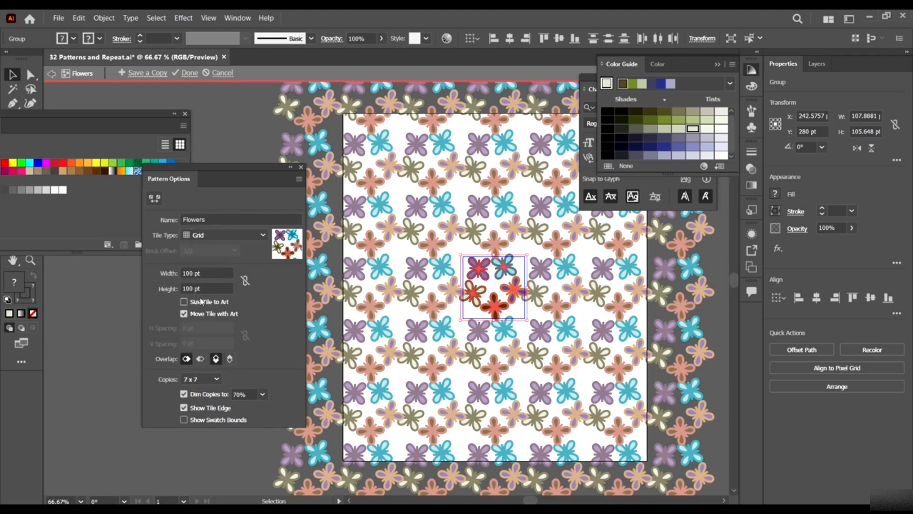
# - Close the pattern options and finish editing the Flowers pattern, keeping its changes
pyautogui.moveTo(208, 176); pyautogui.dragTo(305, 159)
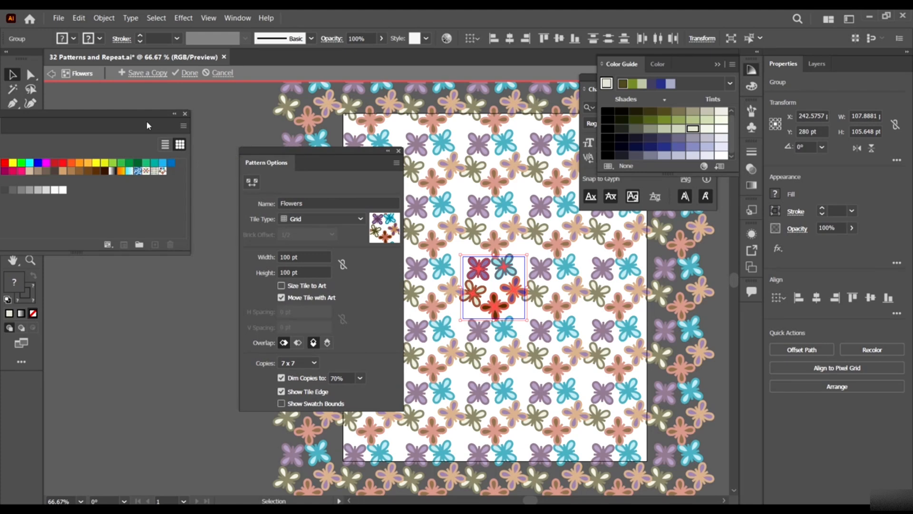
pyautogui.moveTo(145, 118); pyautogui.dragTo(269, 119)
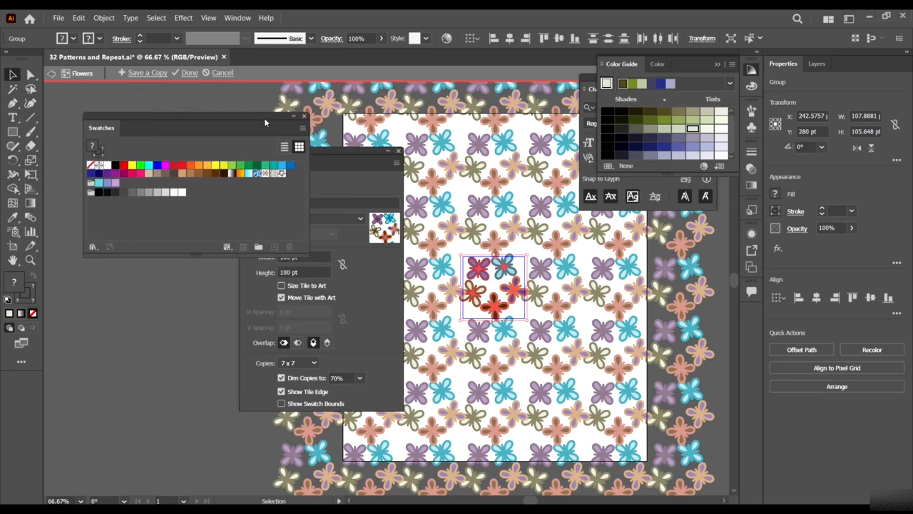
pyautogui.click(398, 151)
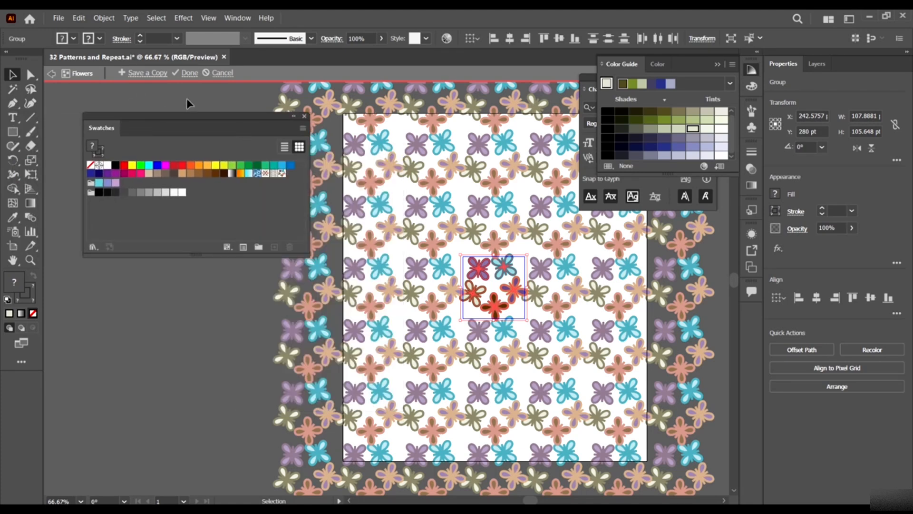
pyautogui.moveTo(181, 116); pyautogui.dragTo(137, 144)
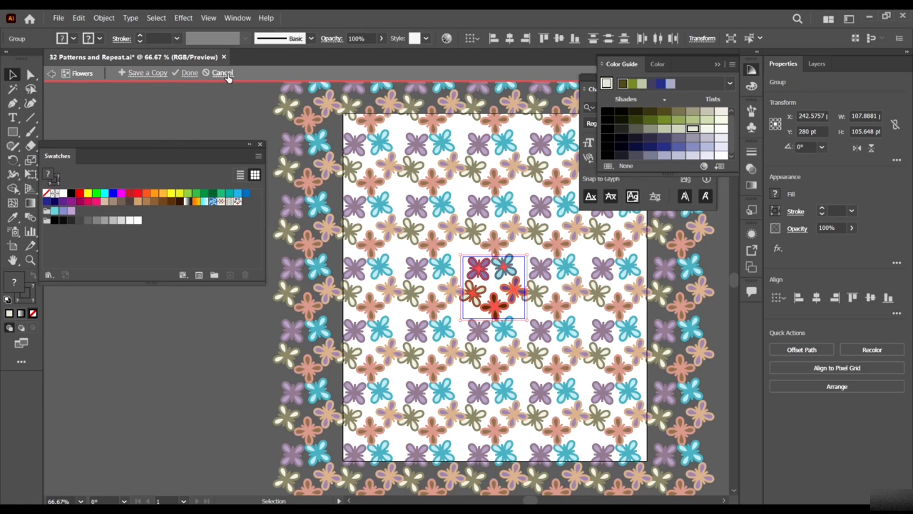
pyautogui.click(188, 73)
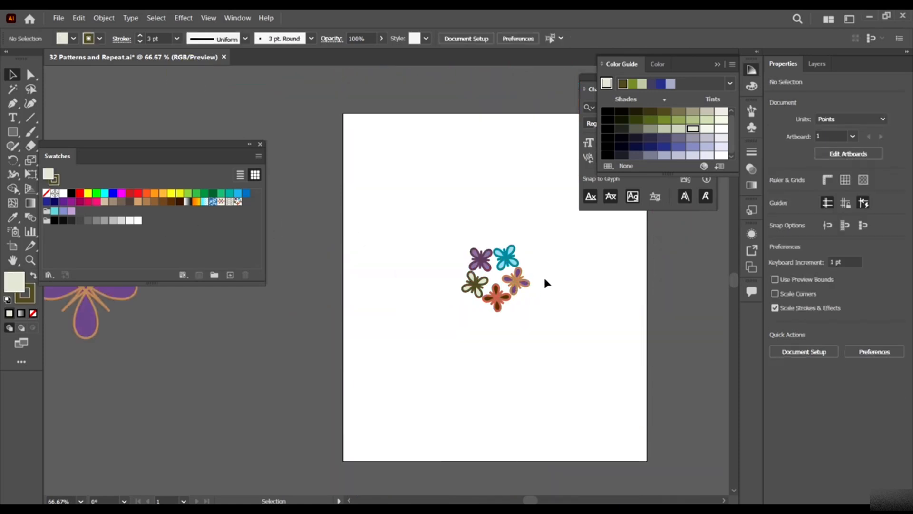
# - Select the group of five flowers and move it off the artboard, below the large purple flower
pyautogui.moveTo(549, 350); pyautogui.dragTo(490, 207)
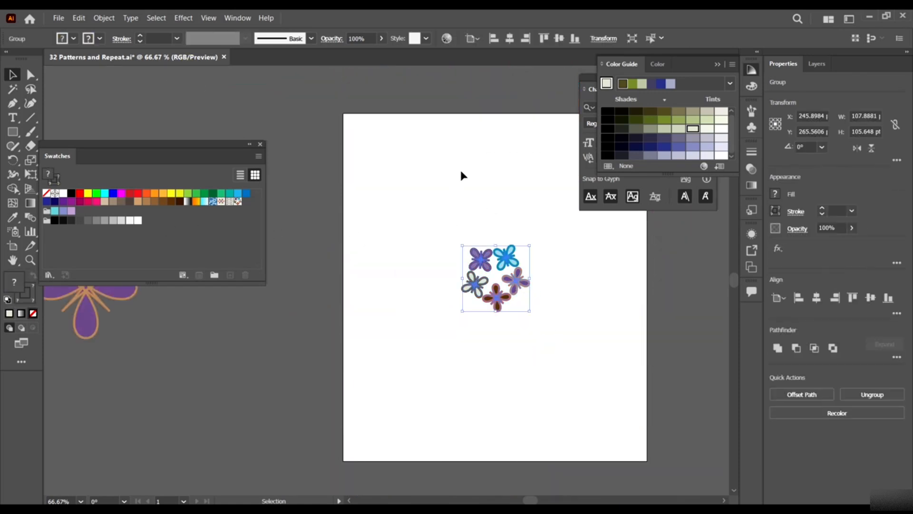
pyautogui.scroll(-3, 453, 161)
pyautogui.scroll(3, 495, 268)
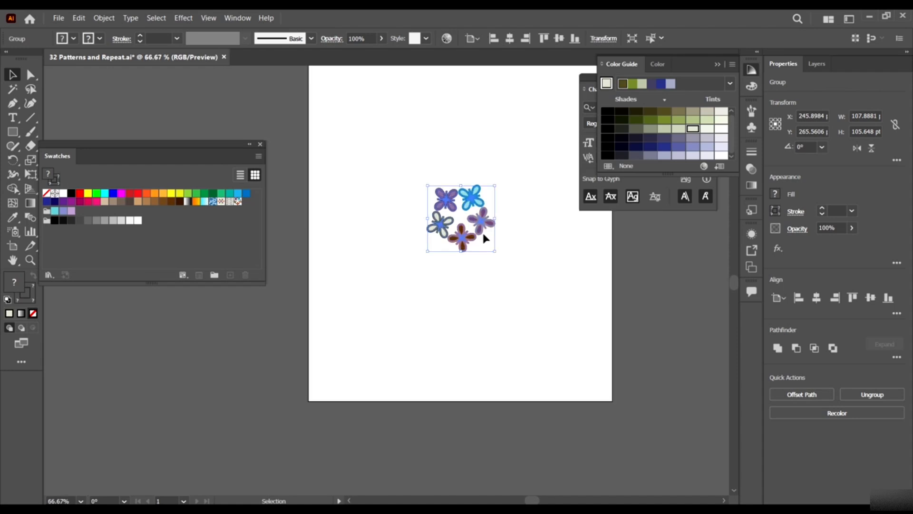
pyautogui.scroll(2, 484, 234)
pyautogui.moveTo(485, 268); pyautogui.dragTo(93, 367)
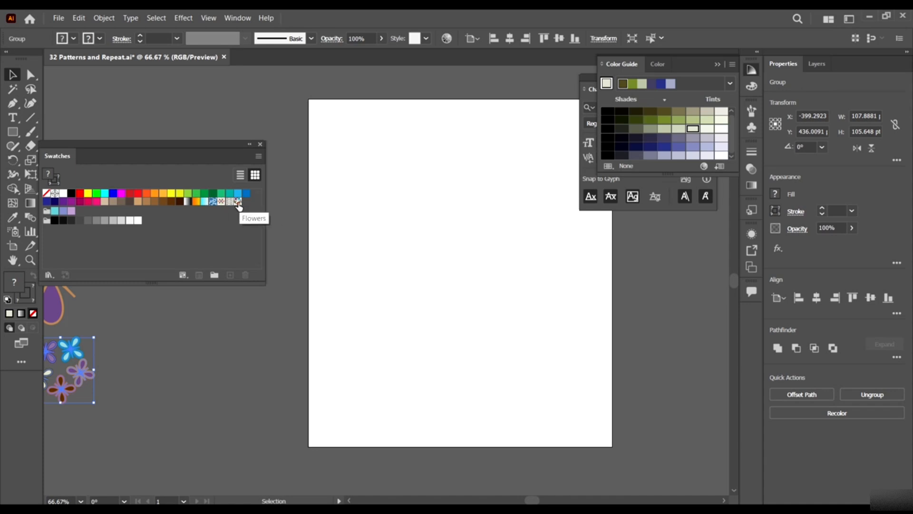
# - Show the swatches as large thumbnails and locate the Flowers pattern swatch
pyautogui.moveTo(112, 151); pyautogui.dragTo(192, 147)
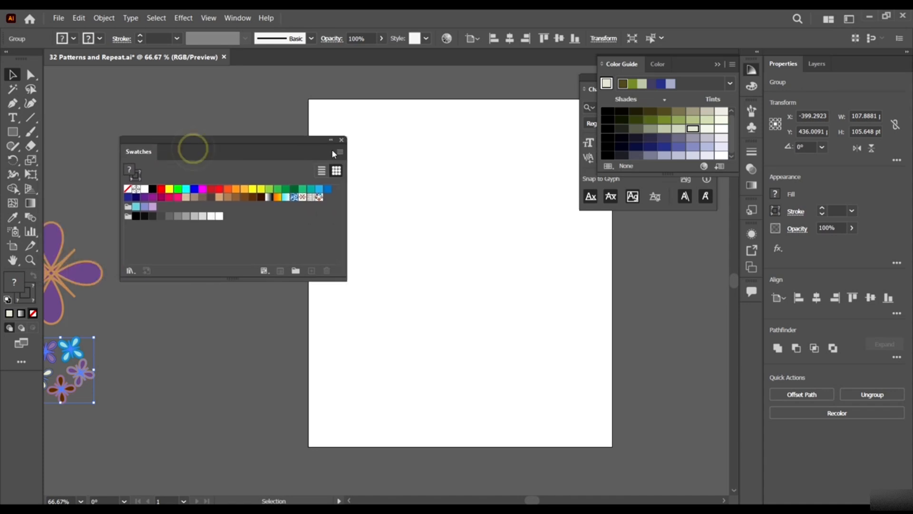
pyautogui.click(340, 153)
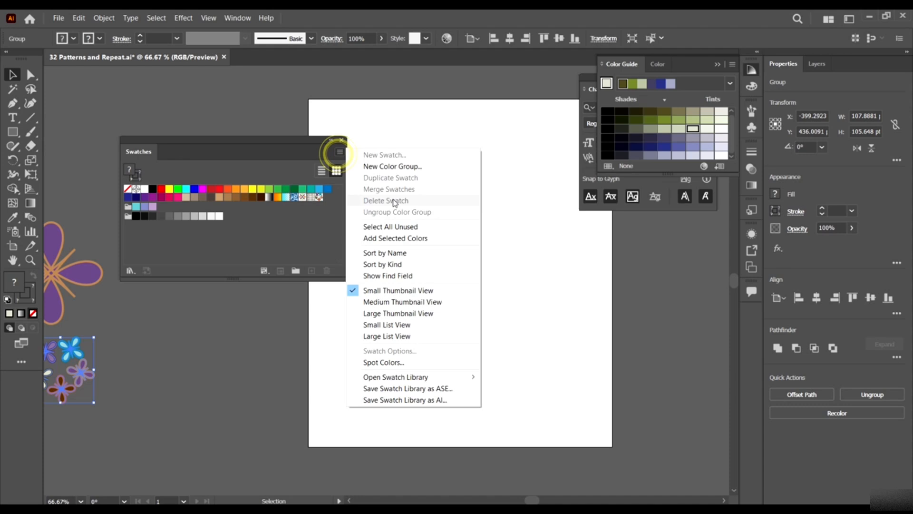
pyautogui.click(411, 315)
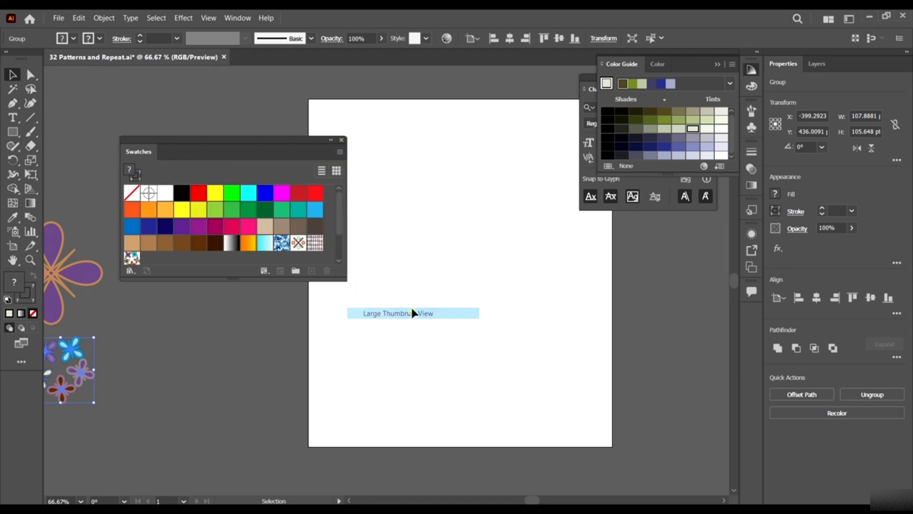
pyautogui.scroll(-2, 299, 233)
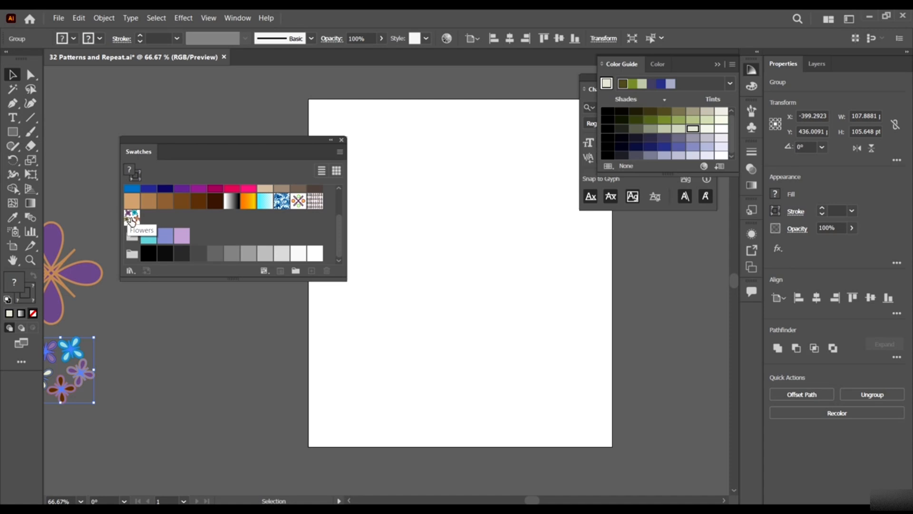
pyautogui.scroll(2, 131, 220)
# - Draw a square about 555 pt wide and high over the artboard and shift it slightly to the left
pyautogui.click(12, 132)
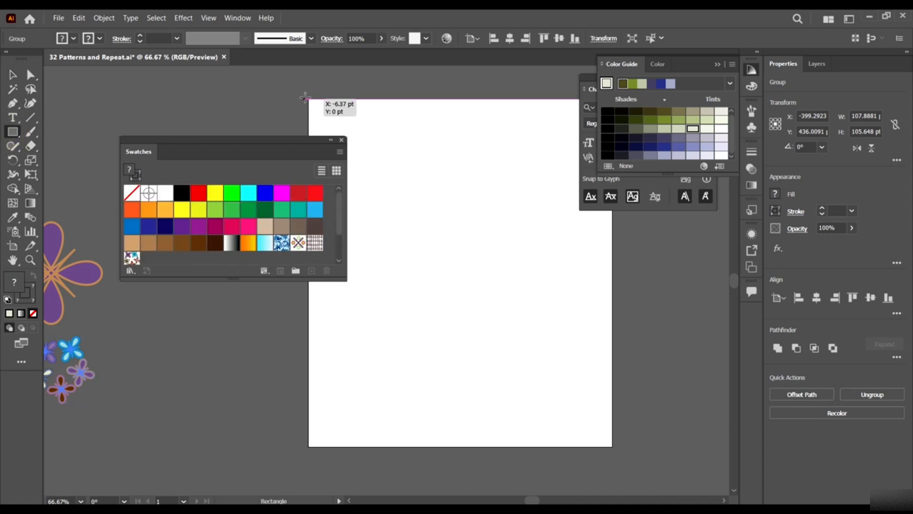
pyautogui.moveTo(305, 98); pyautogui.dragTo(581, 444)
pyautogui.press('v')
pyautogui.moveTo(532, 359); pyautogui.dragTo(514, 355)
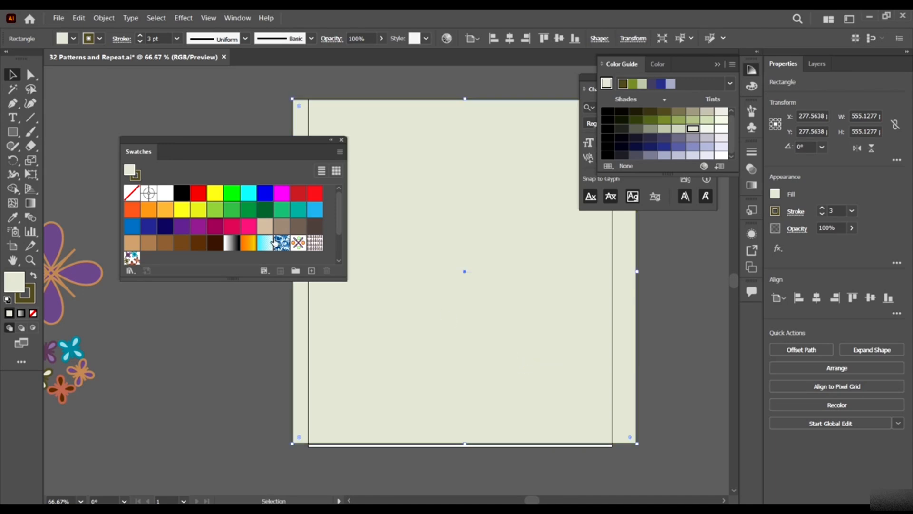
# - Fill the square with the Flowers pattern swatch
pyautogui.click(134, 261)
pyautogui.scroll(-1, 444, 252)
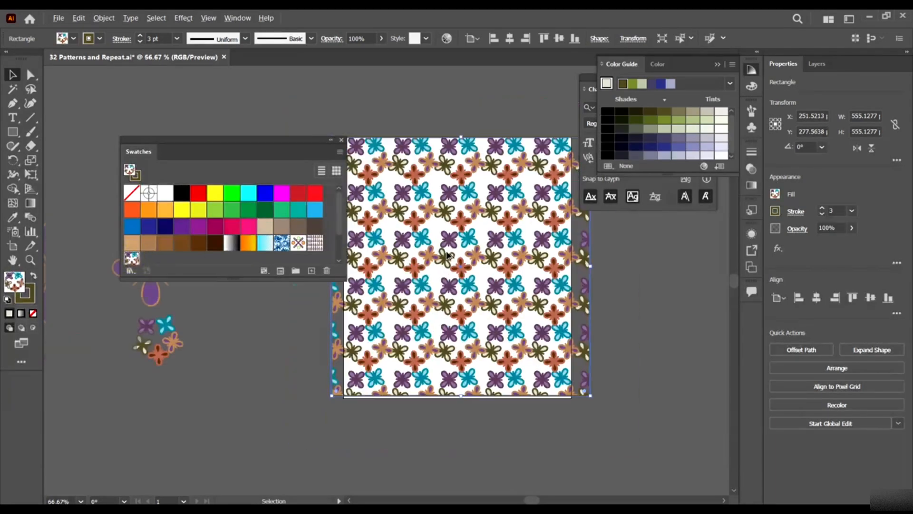
pyautogui.moveTo(273, 139); pyautogui.dragTo(233, 129)
pyautogui.scroll(1, 547, 212)
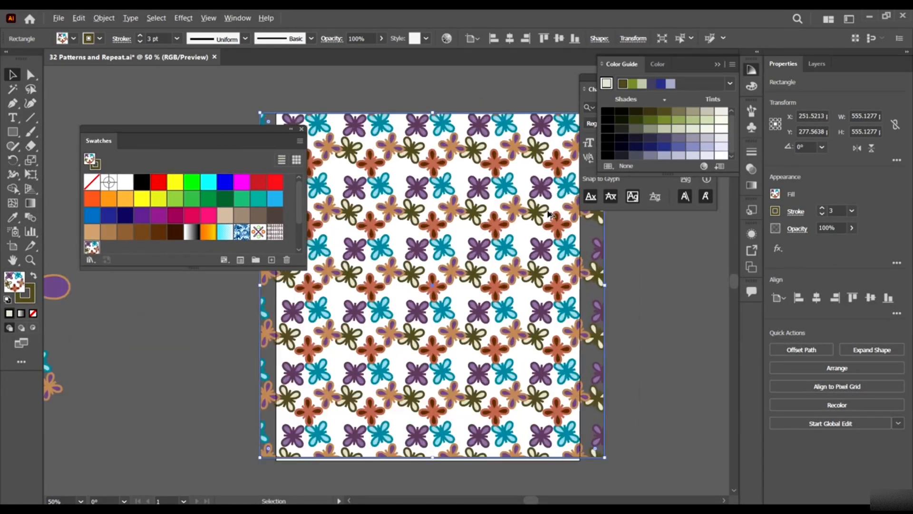
# - Resize the pattern-filled shape to fit the artboard's edges, about 489 pt wide and 560 pt high
pyautogui.moveTo(606, 287); pyautogui.dragTo(580, 291)
pyautogui.moveTo(420, 457); pyautogui.dragTo(421, 452)
pyautogui.moveTo(209, 143); pyautogui.dragTo(107, 219)
pyautogui.moveTo(260, 287); pyautogui.dragTo(276, 287)
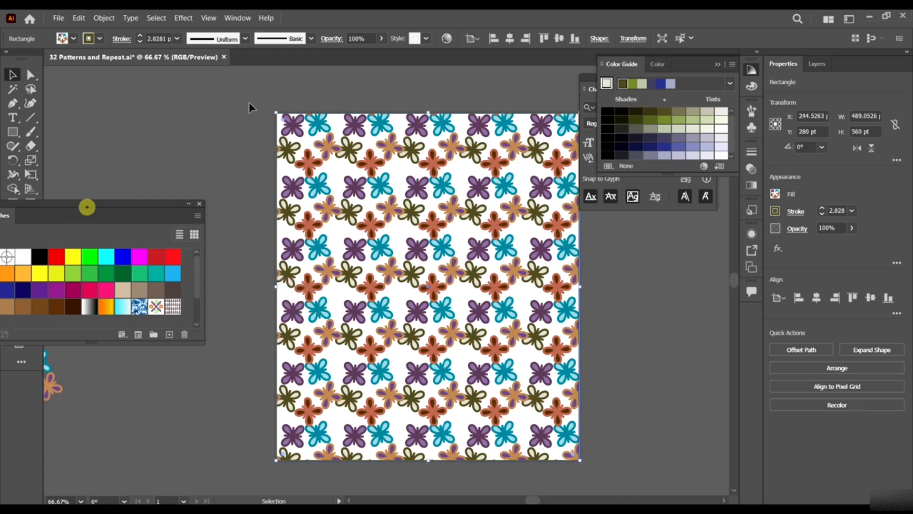
# - Remove the stroke from the pattern-filled rectangle and deselect it
pyautogui.moveTo(141, 209)
pyautogui.mouseDown()
pyautogui.moveTo(266, 115)
pyautogui.moveTo(128, 169)
pyautogui.mouseUp()
pyautogui.click(26, 295)
pyautogui.click(33, 312)
pyautogui.click(200, 81)
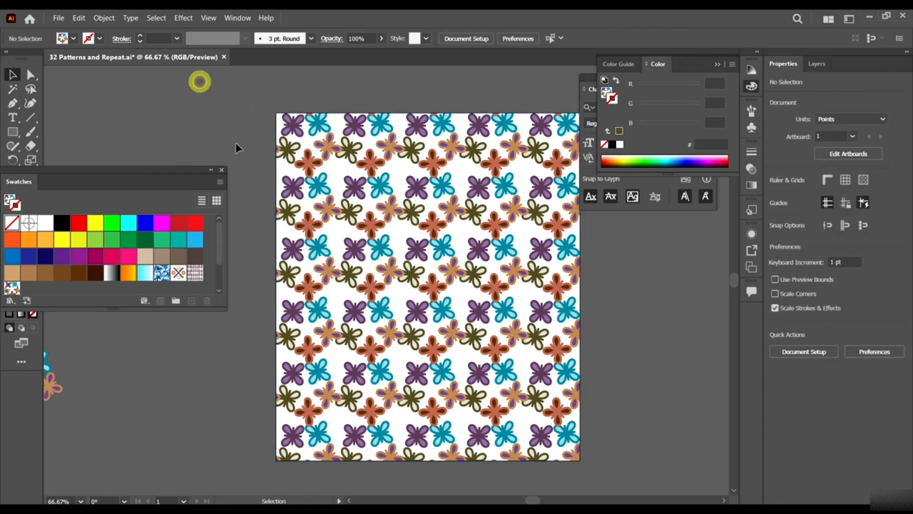
# - Enlarge the pattern-filled rectangle beyond the artboard to about 989 pt wide and 893 pt high
pyautogui.scroll(-2, 238, 143)
pyautogui.scroll(2, 261, 167)
pyautogui.click(399, 239)
pyautogui.scroll(-2, 412, 246)
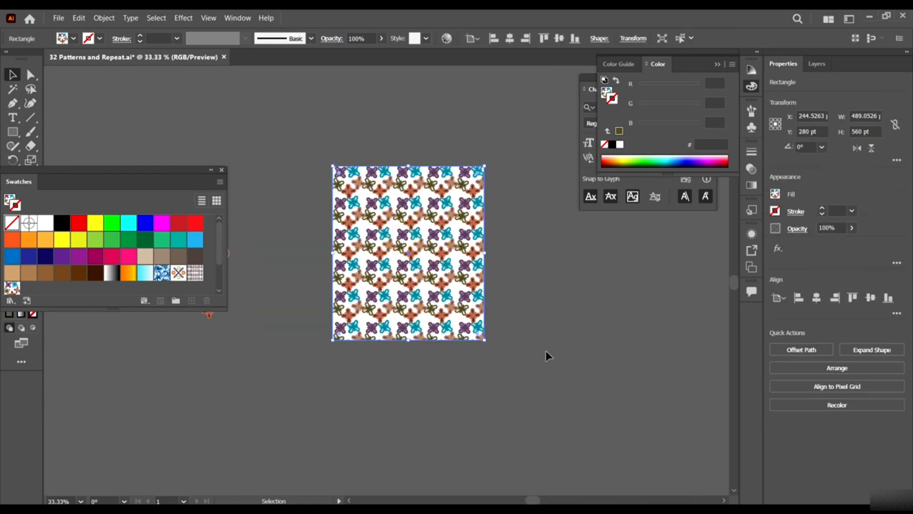
pyautogui.moveTo(485, 253); pyautogui.dragTo(640, 285)
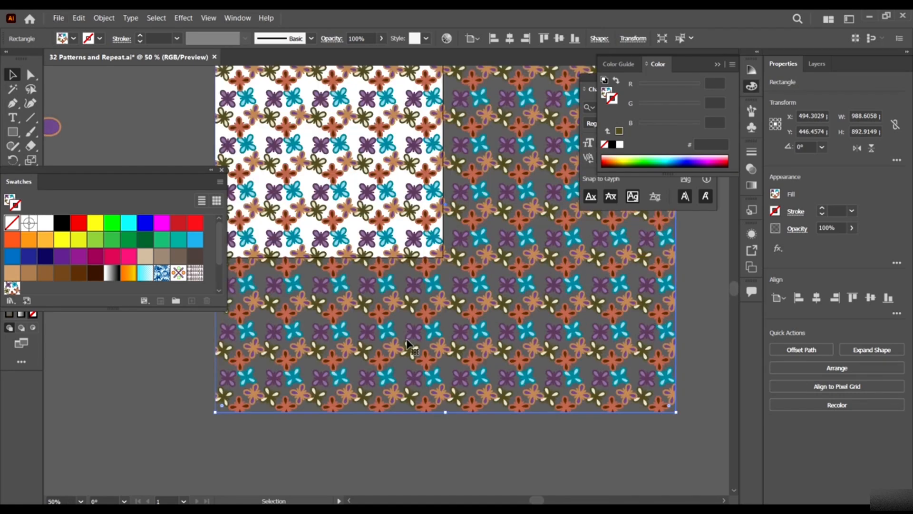
pyautogui.scroll(2, 476, 380)
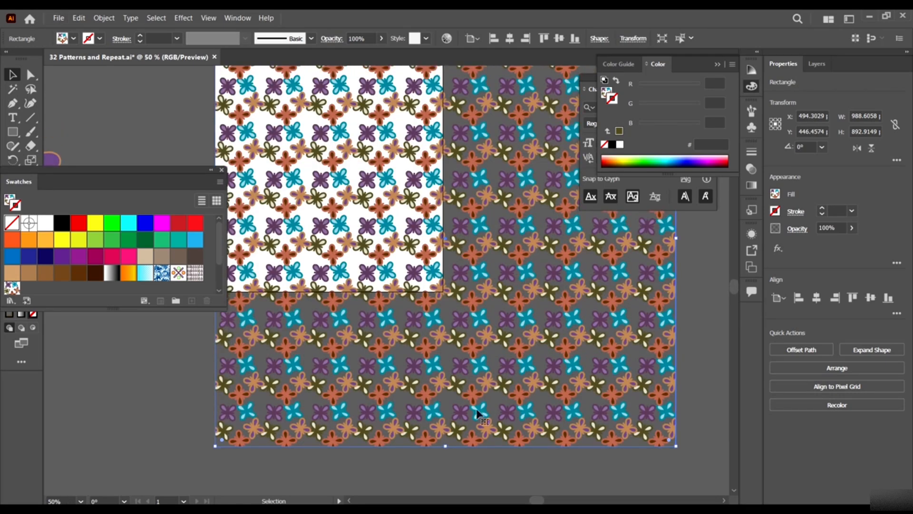
# - Shrink the oversized pattern-filled rectangle back to the artboard's edges, about 489 pt wide and 560 pt high
pyautogui.moveTo(447, 449); pyautogui.dragTo(424, 297)
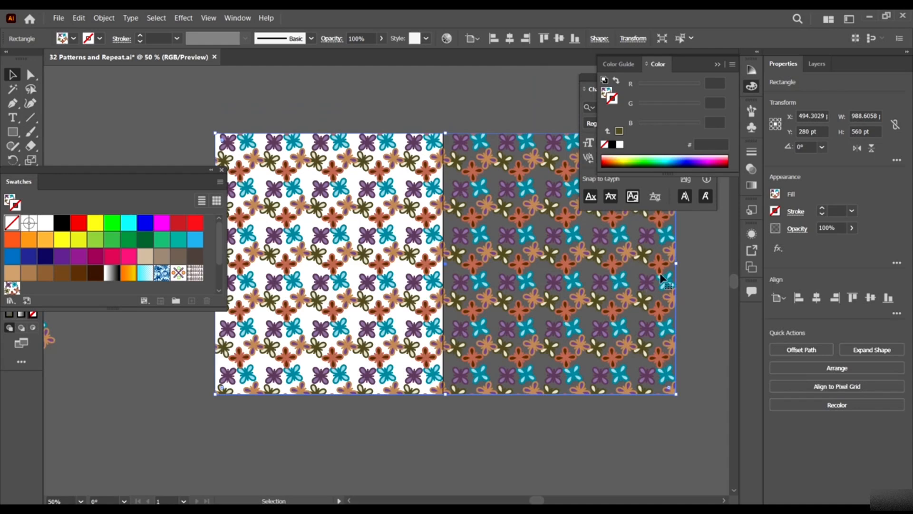
pyautogui.moveTo(675, 264); pyautogui.dragTo(442, 265)
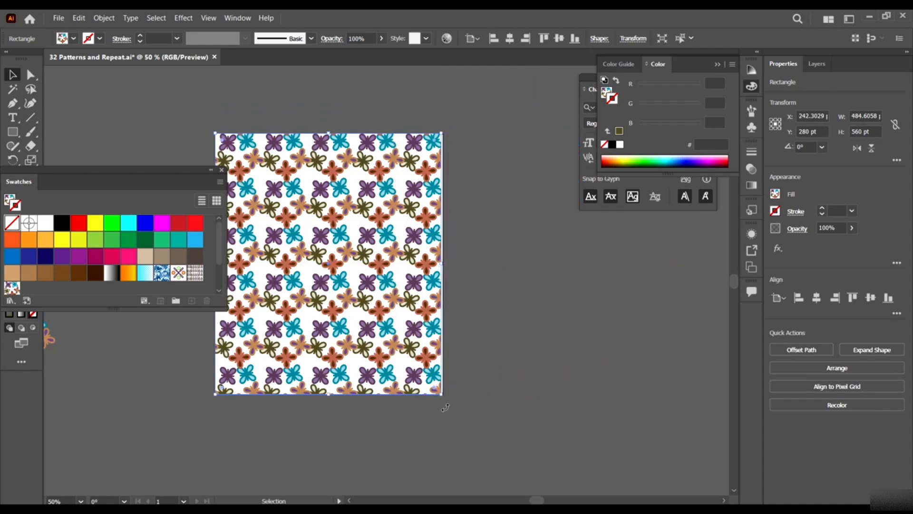
pyautogui.moveTo(443, 396); pyautogui.dragTo(467, 394)
pyautogui.moveTo(441, 263); pyautogui.dragTo(444, 264)
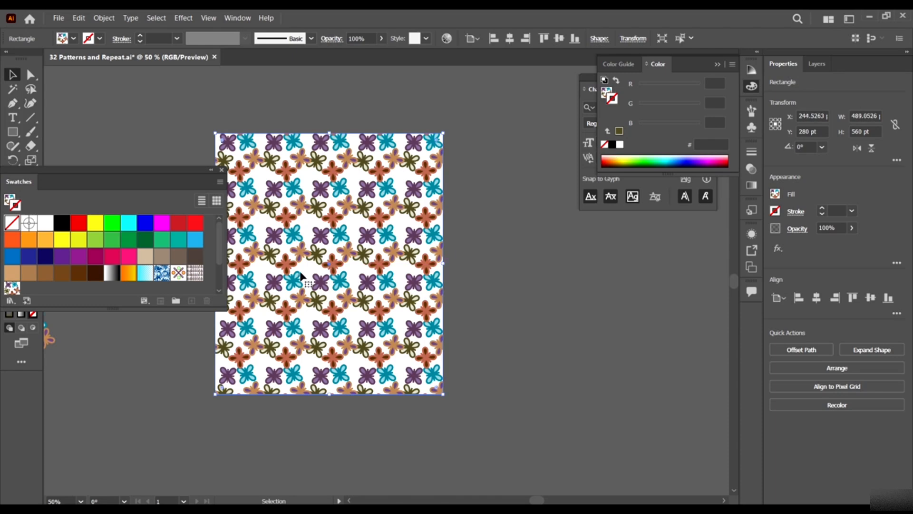
# - Show the Transform options and set transformations of the pattern-filled rectangle to Transform Both
pyautogui.scroll(4, 299, 274)
pyautogui.hscroll(-5, 328, 314)
pyautogui.scroll(-5, 361, 342)
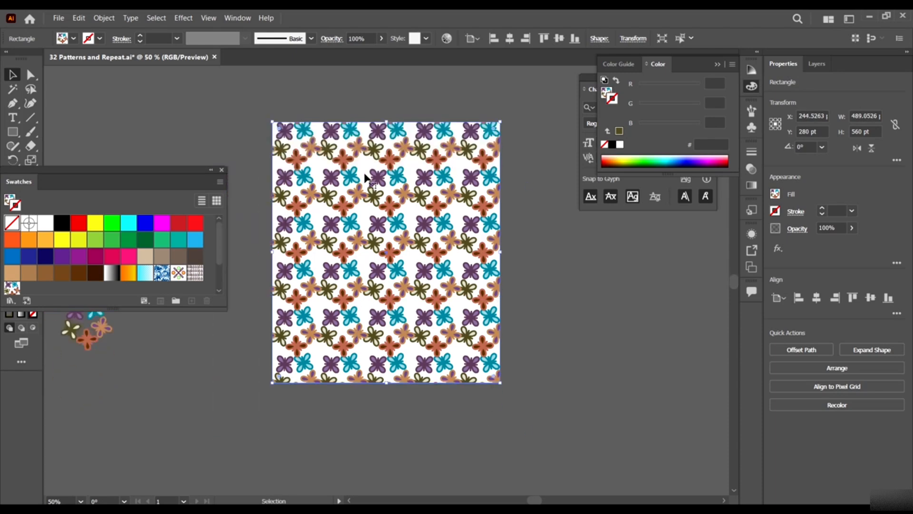
pyautogui.click(237, 17)
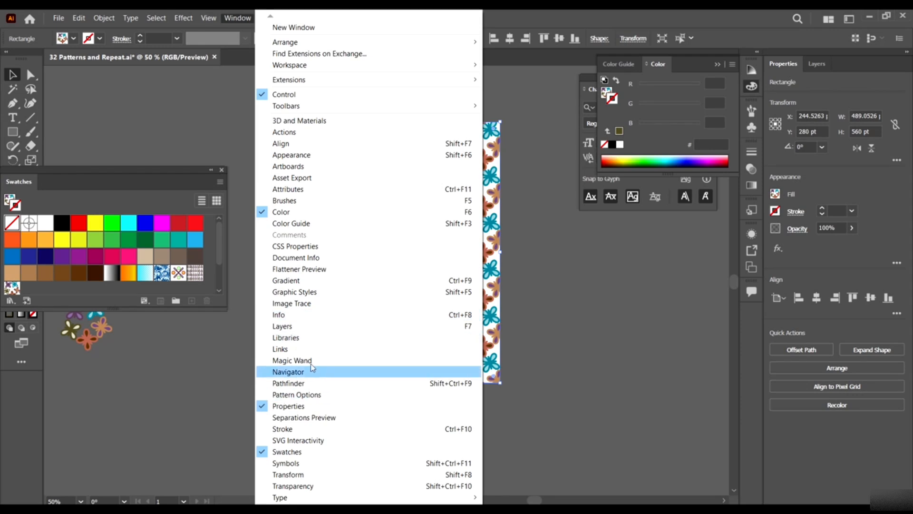
pyautogui.click(290, 475)
pyautogui.click(692, 241)
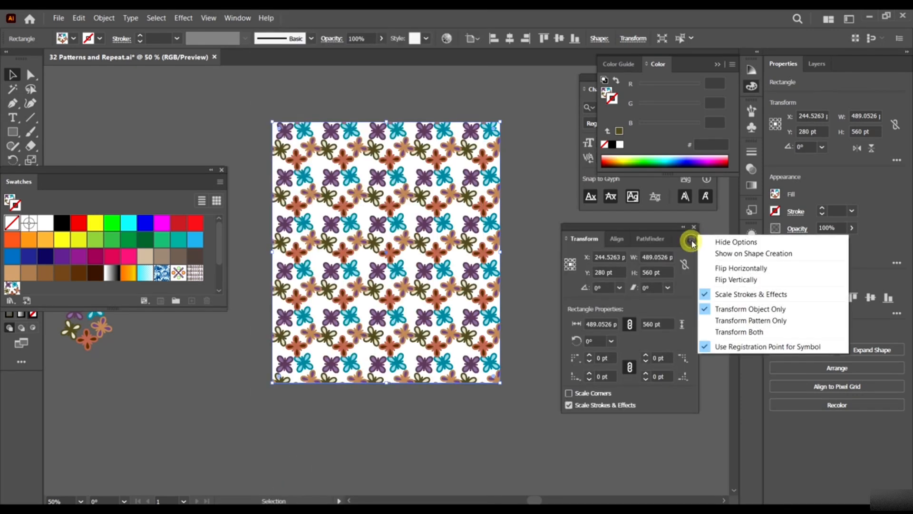
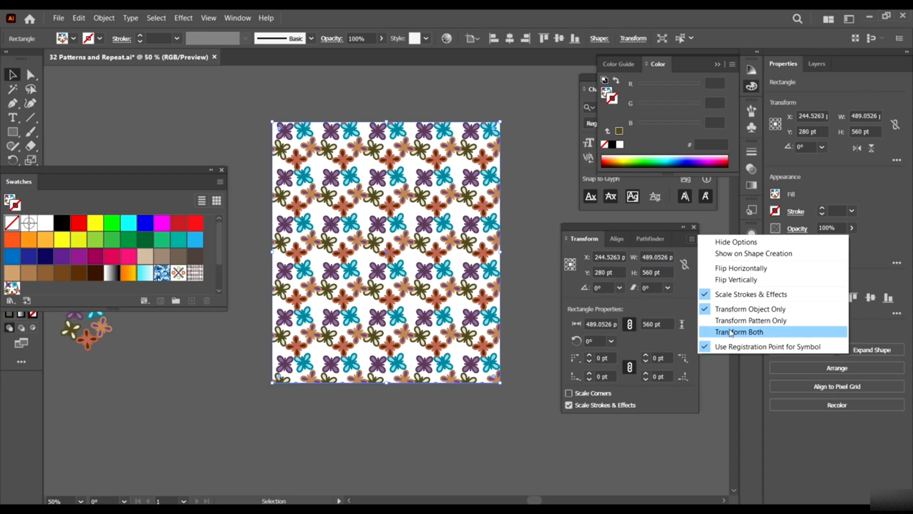
pyautogui.click(753, 332)
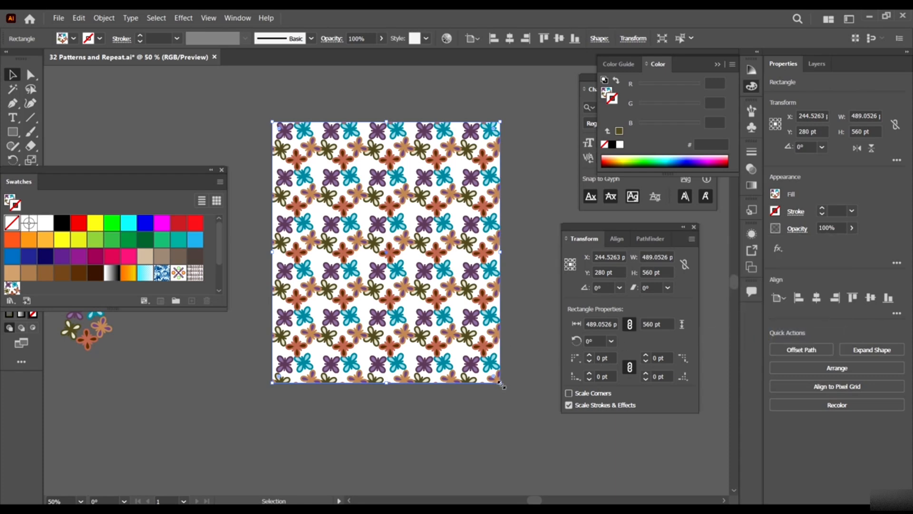
# - Scale the rectangle with its pattern down to about 149 by 170 pt and back up to about 292 by 334 pt
pyautogui.moveTo(500, 383); pyautogui.dragTo(366, 200)
pyautogui.scroll(4, 322, 127)
pyautogui.scroll(-4, 367, 189)
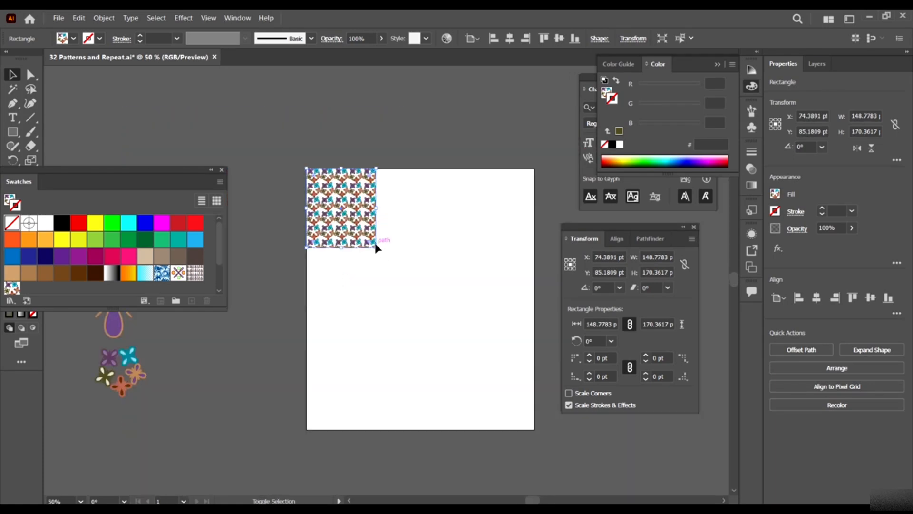
pyautogui.moveTo(376, 246); pyautogui.dragTo(443, 324)
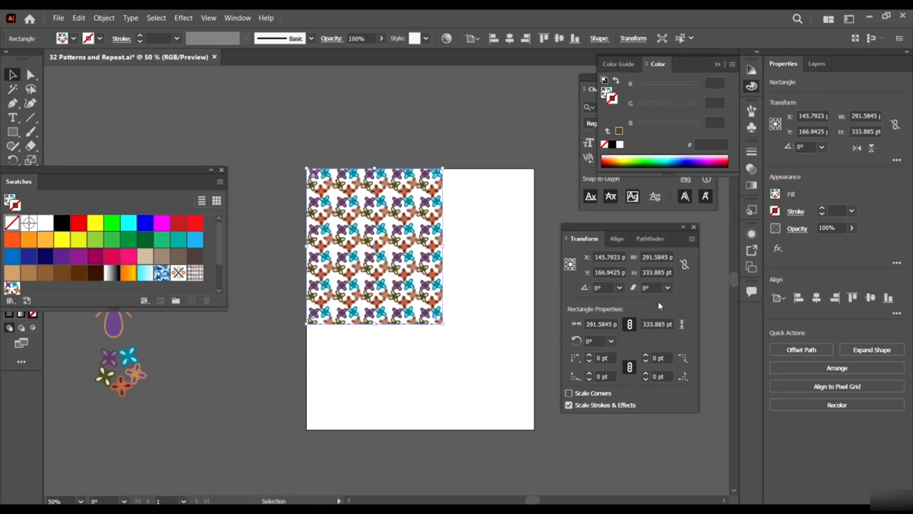
# - Switch the transform option to Transform Pattern Only, try resizing the rectangle from its lower corner, and deselect it
pyautogui.click(692, 239)
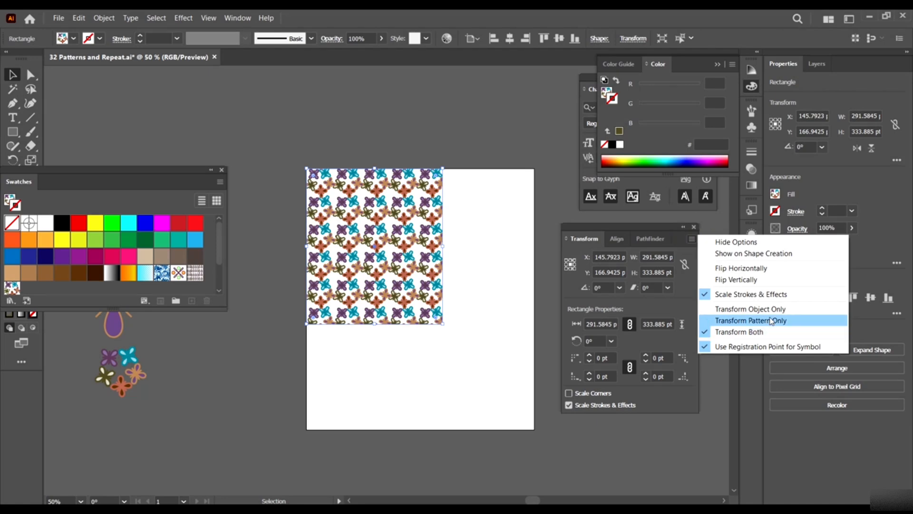
pyautogui.click(769, 318)
pyautogui.moveTo(443, 324); pyautogui.dragTo(472, 315)
pyautogui.click(444, 230)
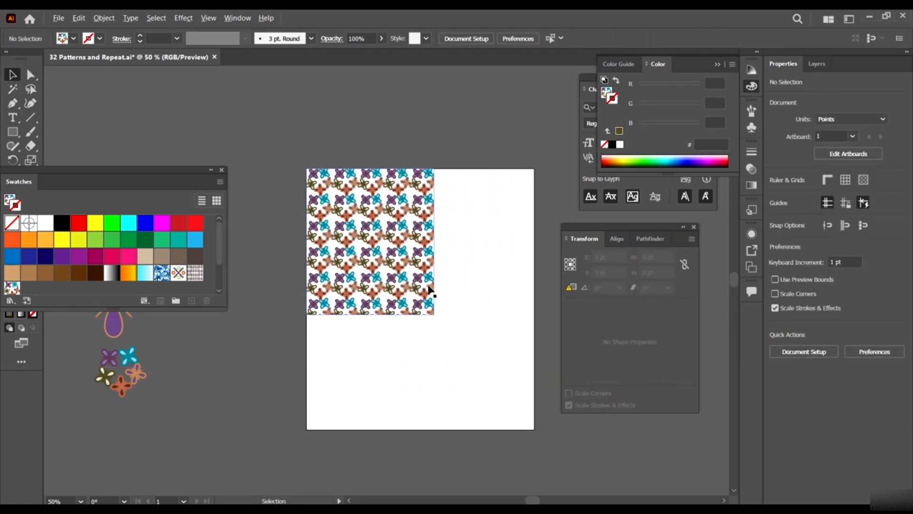
# - Enlarge the pattern-filled rectangle proportionally until it fits the artboard, about 489 pt wide and 560 pt high
pyautogui.scroll(2, 429, 287)
pyautogui.click(406, 302)
pyautogui.scroll(-3, 424, 332)
pyautogui.moveTo(432, 339); pyautogui.dragTo(501, 423)
pyautogui.scroll(2, 496, 411)
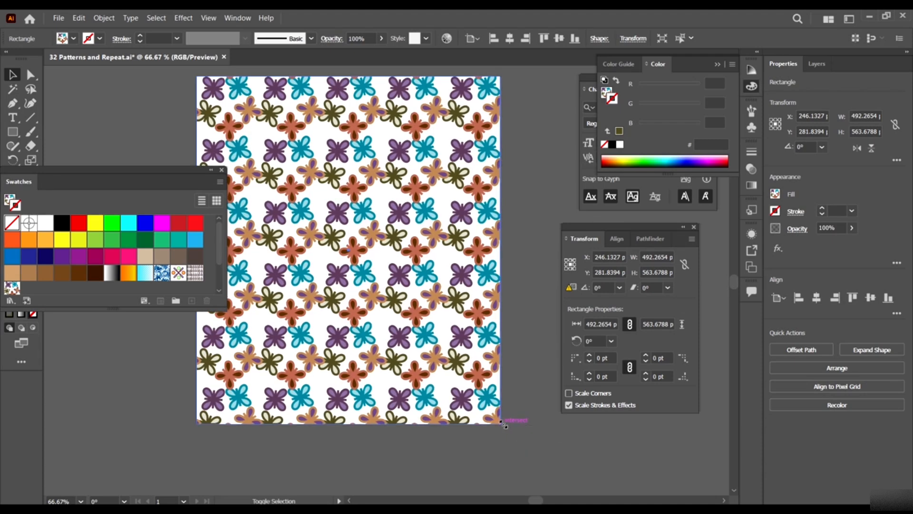
pyautogui.click(692, 240)
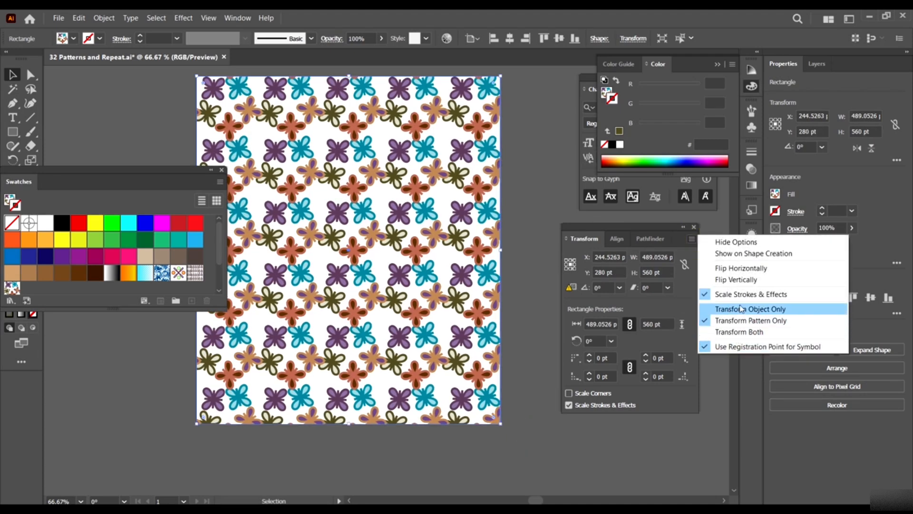
pyautogui.click(537, 292)
pyautogui.hotkey('ctrl', '-')
pyautogui.click(465, 258)
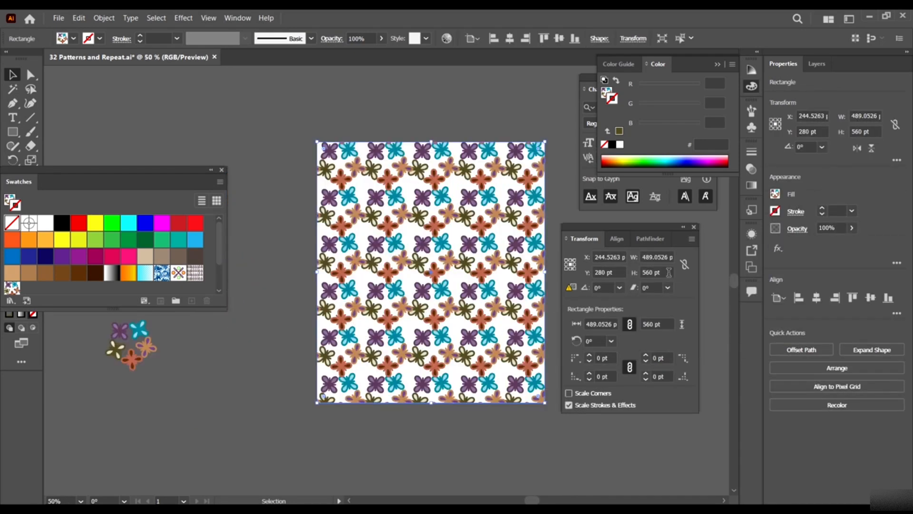
# - Move the pattern-filled rectangle off the artboard, above the flower artwork, and close the swatches
pyautogui.moveTo(616, 231); pyautogui.dragTo(680, 279)
pyautogui.moveTo(493, 243); pyautogui.dragTo(569, 256)
pyautogui.moveTo(393, 287)
pyautogui.mouseDown()
pyautogui.moveTo(379, 287)
pyautogui.moveTo(393, 287)
pyautogui.mouseUp()
pyautogui.scroll(-2, 465, 291)
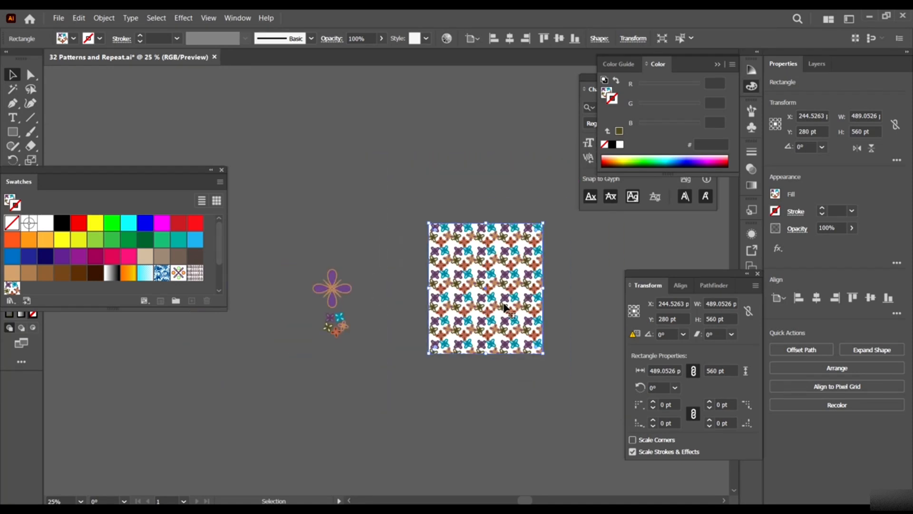
pyautogui.moveTo(505, 308); pyautogui.dragTo(341, 165)
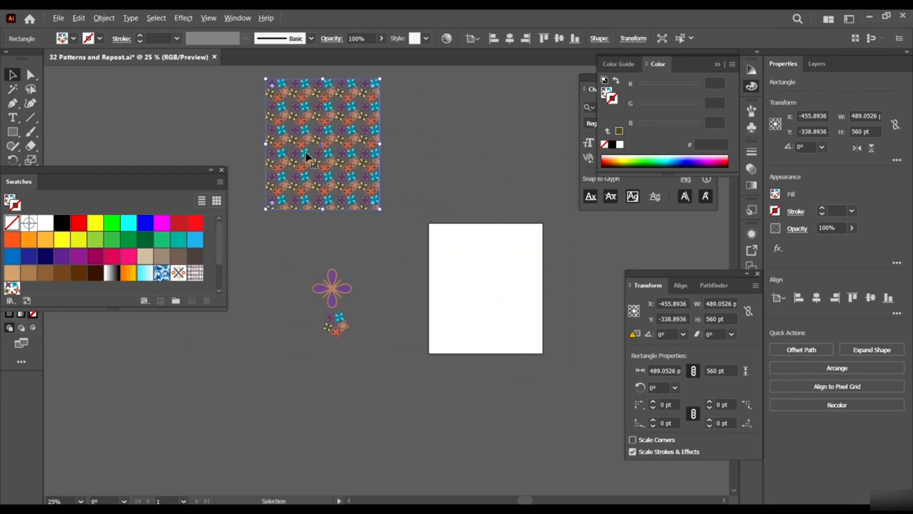
pyautogui.click(221, 171)
pyautogui.scroll(1, 307, 258)
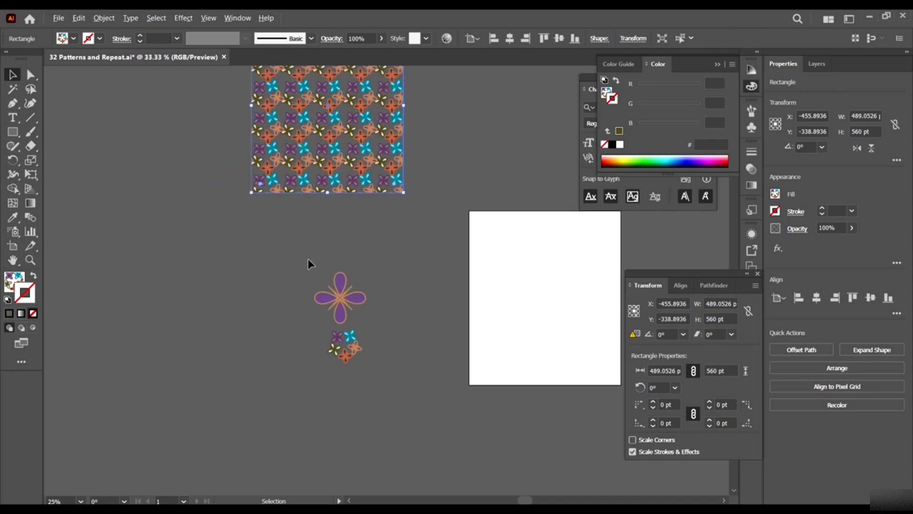
# - Move the large purple flower onto the artboard, near its centre
pyautogui.moveTo(404, 327); pyautogui.dragTo(402, 325)
pyautogui.moveTo(383, 307); pyautogui.dragTo(407, 277)
pyautogui.click(371, 336)
pyautogui.scroll(3, 528, 301)
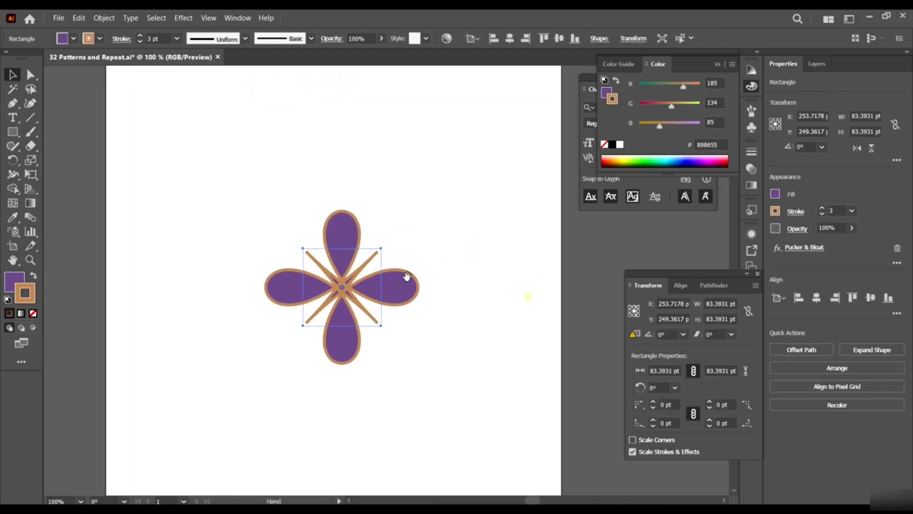
# - Reduce the flower's Pucker & Bloat effect to 103% bloat and deselect the flower
pyautogui.click(751, 233)
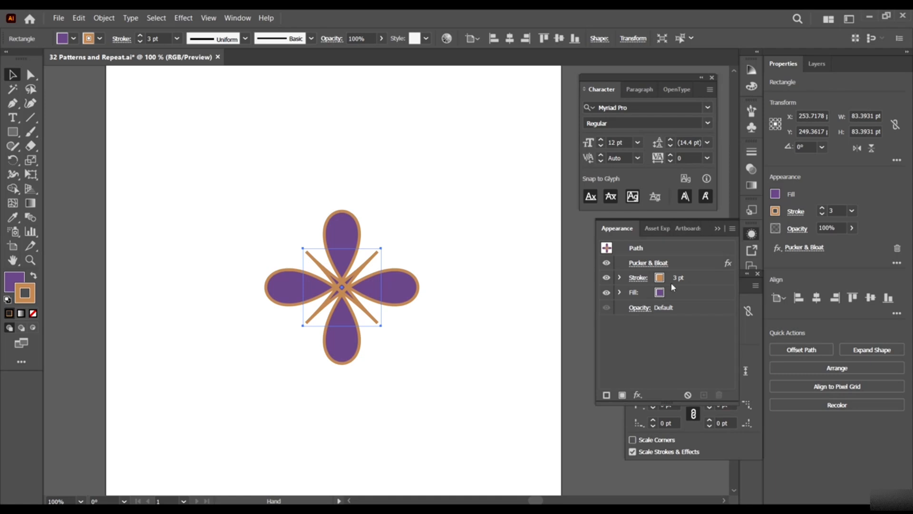
pyautogui.click(658, 263)
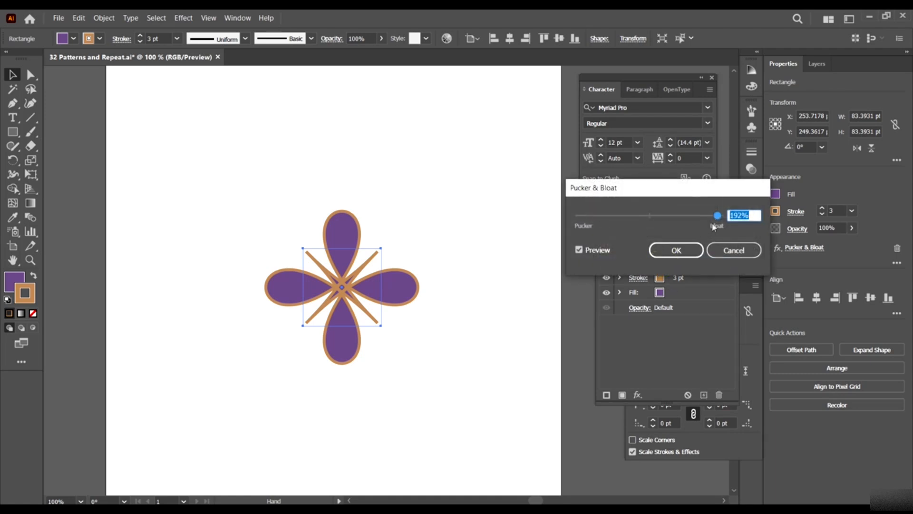
pyautogui.moveTo(716, 216); pyautogui.dragTo(685, 218)
pyautogui.click(680, 251)
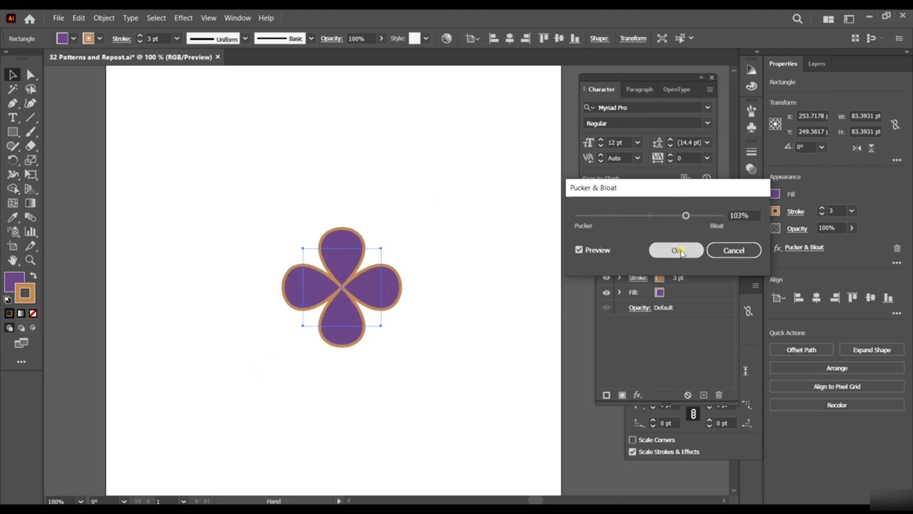
pyautogui.click(76, 81)
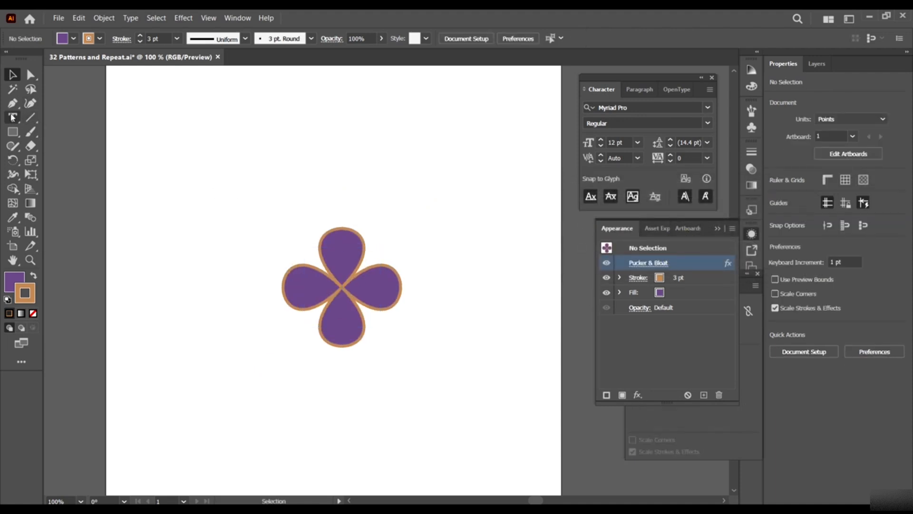
# - Draw a small square about 21 pt wide in the gap between the flower's upper and left petals
pyautogui.click(12, 132)
pyautogui.hotkey('ctrl', '=')
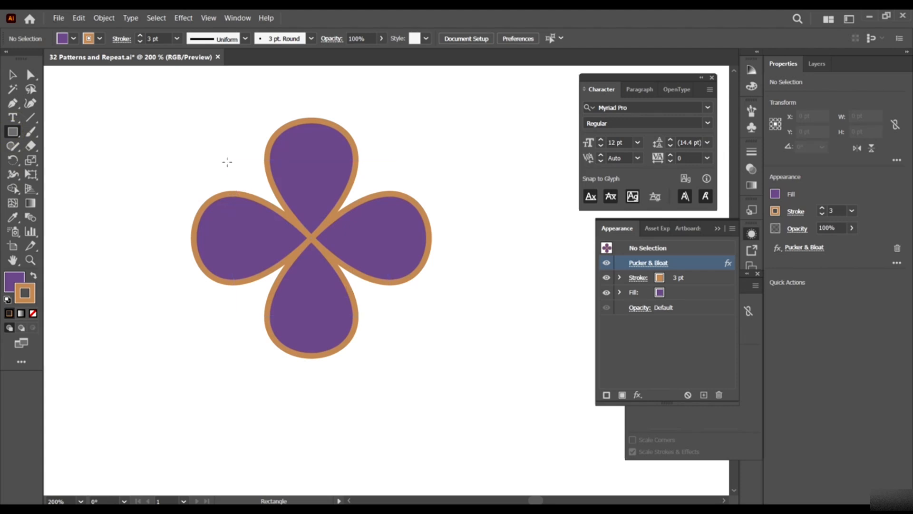
pyautogui.moveTo(213, 126); pyautogui.dragTo(253, 167)
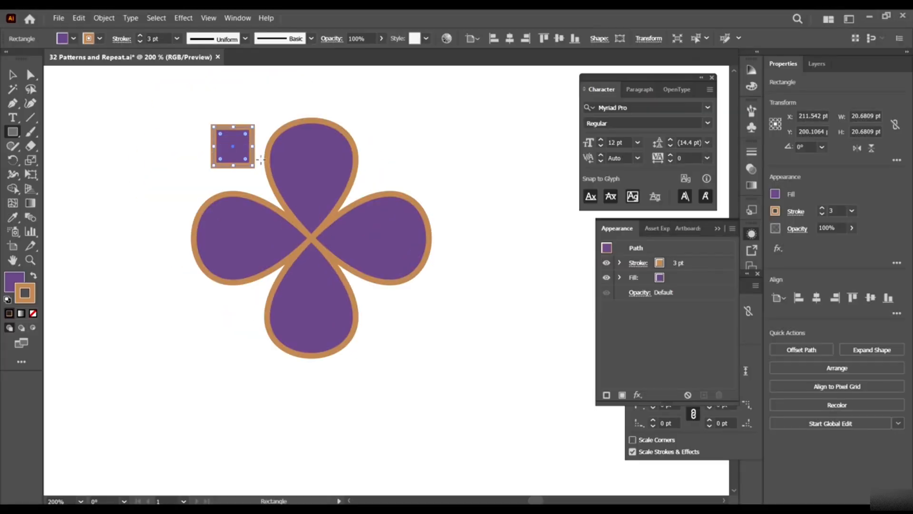
pyautogui.press('v')
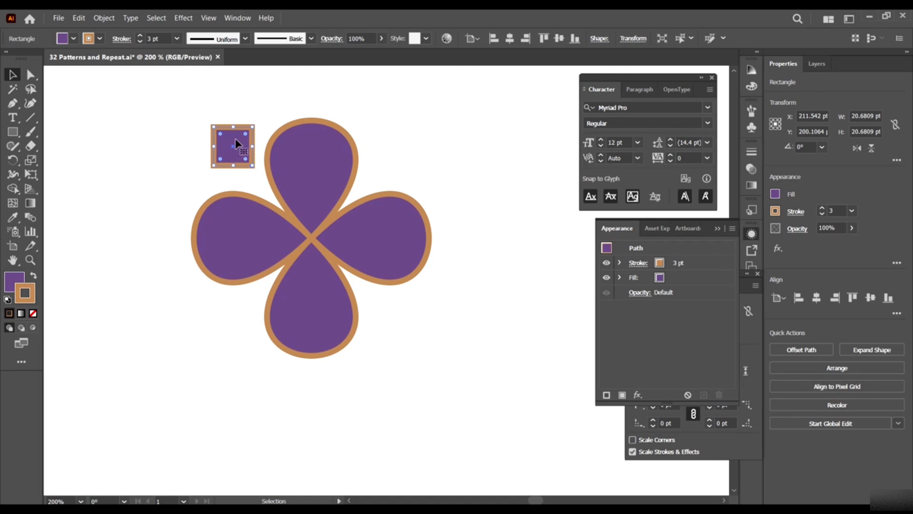
# - Duplicate the small square into the other three gaps between the petals and group the four squares
pyautogui.moveTo(236, 143); pyautogui.dragTo(394, 311)
pyautogui.keyDown('shift'); pyautogui.click(238, 139); pyautogui.keyUp('shift')
pyautogui.keyDown('shift'); pyautogui.click(404, 147); pyautogui.keyUp('shift')
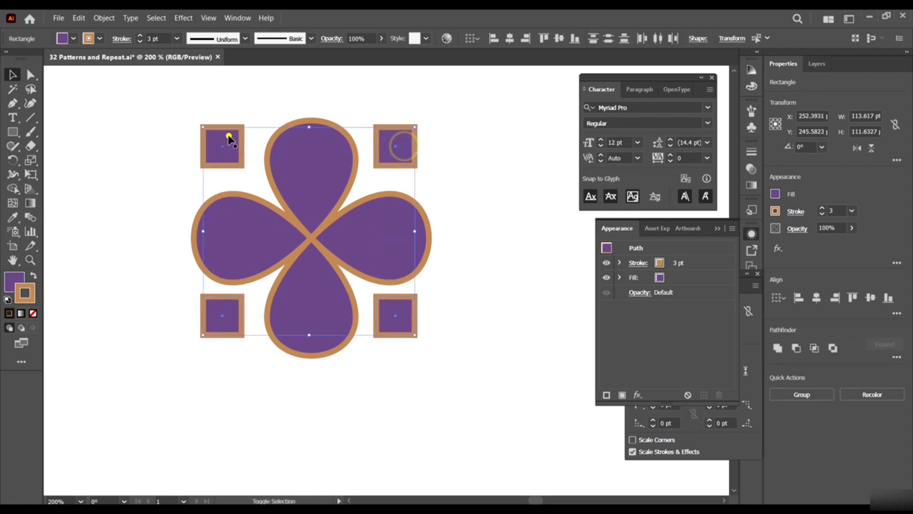
pyautogui.keyDown('shift'); pyautogui.click(223, 139); pyautogui.keyUp('shift')
pyautogui.hotkey('ctrl', 'g')
# - Centre the flower and the group of squares horizontally and vertically on the artboard
pyautogui.click(357, 240)
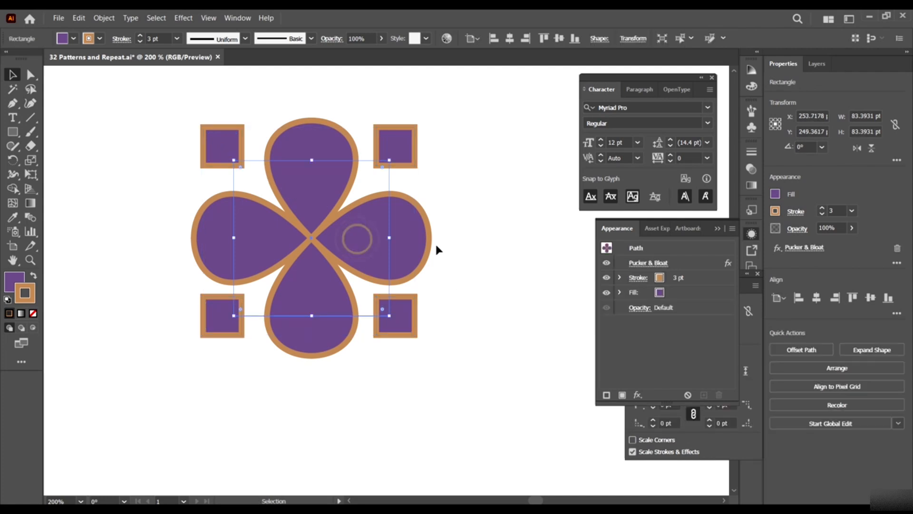
pyautogui.click(510, 38)
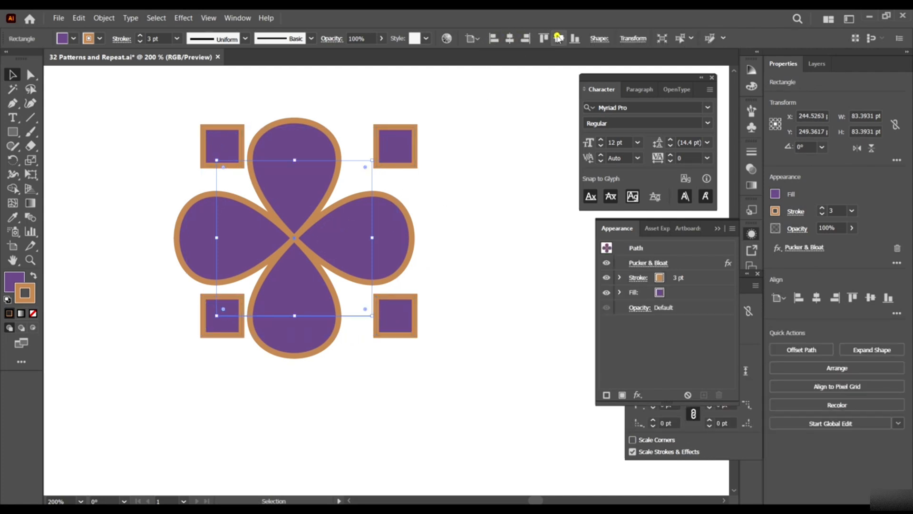
pyautogui.click(559, 38)
pyautogui.click(399, 145)
pyautogui.click(509, 38)
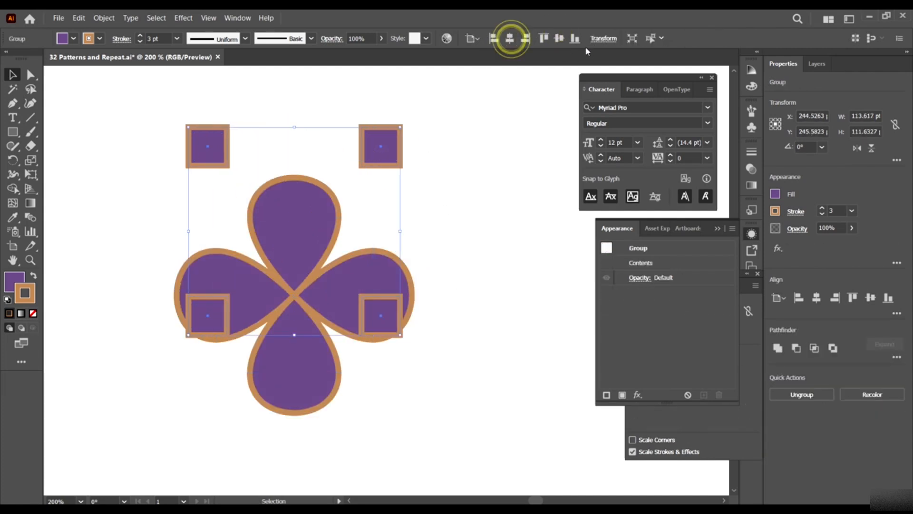
pyautogui.click(559, 38)
pyautogui.click(459, 217)
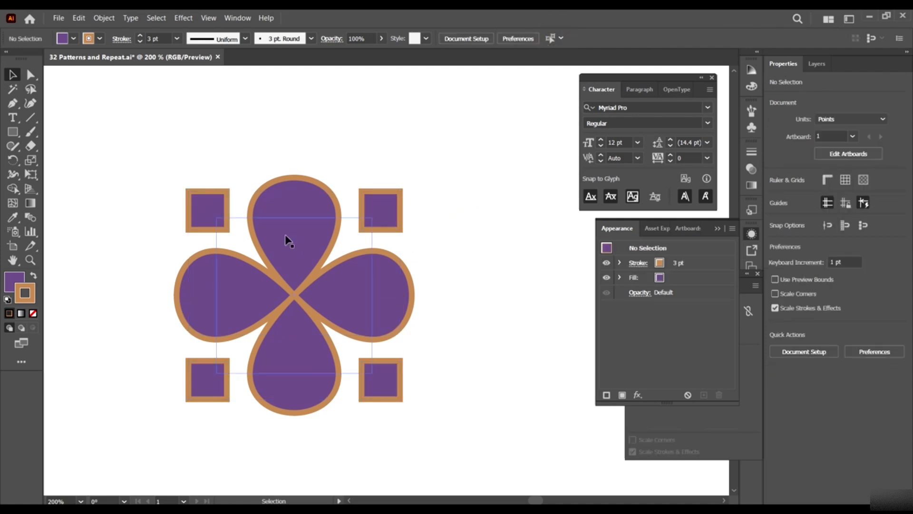
# - Ungroup the four squares around the flower and deselect them
pyautogui.scroll(-3, 354, 268)
pyautogui.scroll(2, 357, 295)
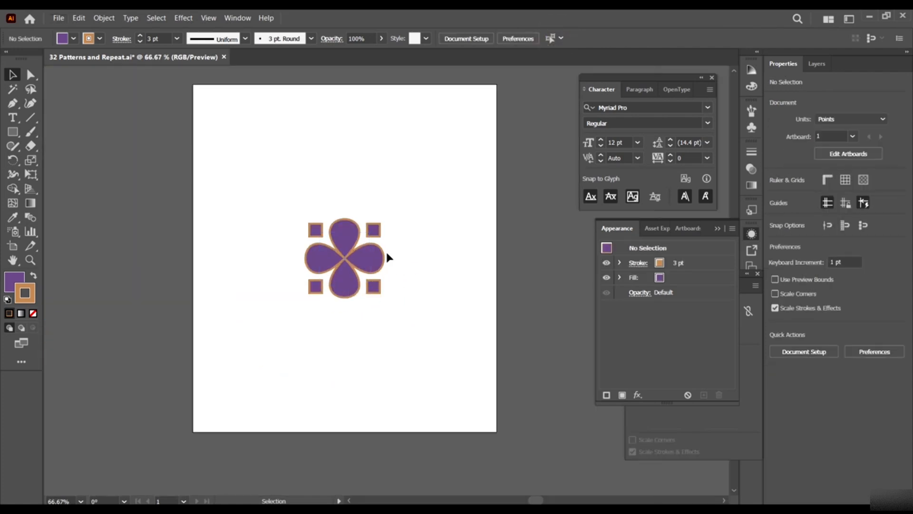
pyautogui.click(391, 204)
pyautogui.rightClick(390, 204)
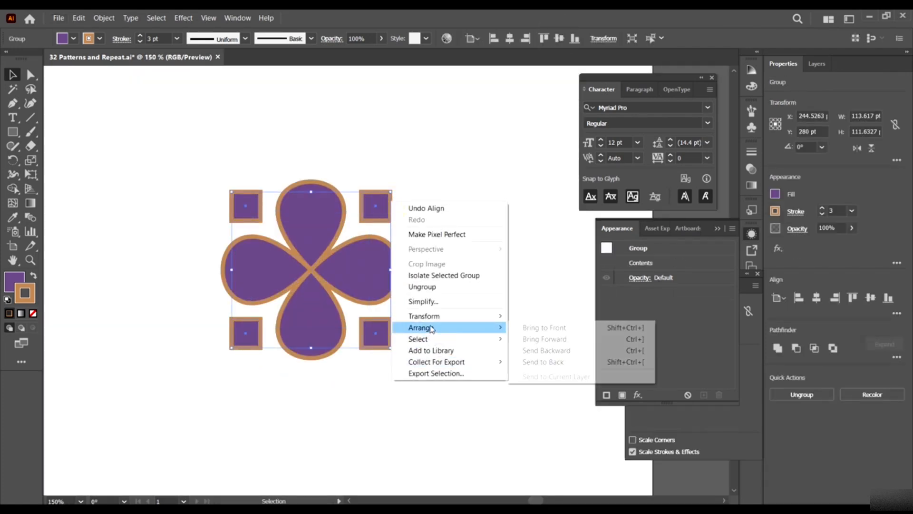
pyautogui.click(435, 289)
pyautogui.click(434, 289)
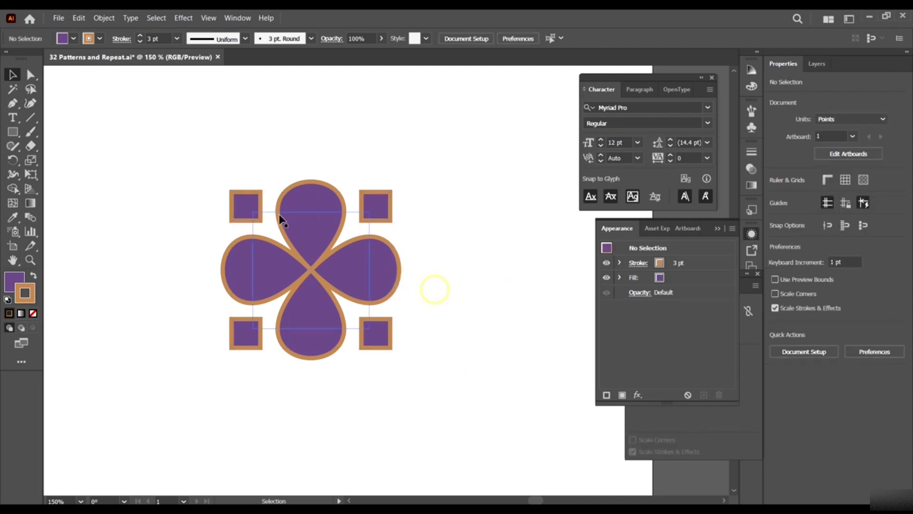
# - Increase the flower's stroke weight to 9 pt
pyautogui.scroll(1, 281, 219)
pyautogui.click(287, 221)
pyautogui.click(302, 234)
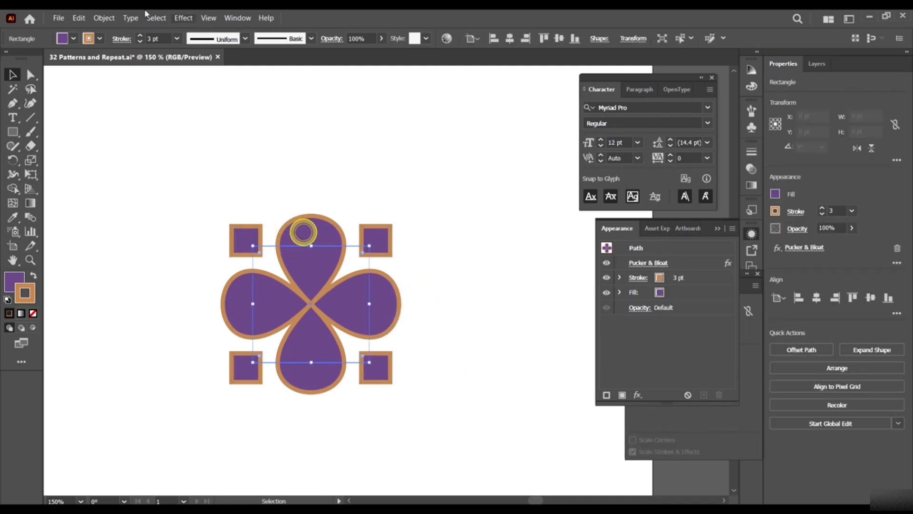
pyautogui.click(155, 38)
pyautogui.write('8')
pyautogui.press('Return')
pyautogui.press('Up')
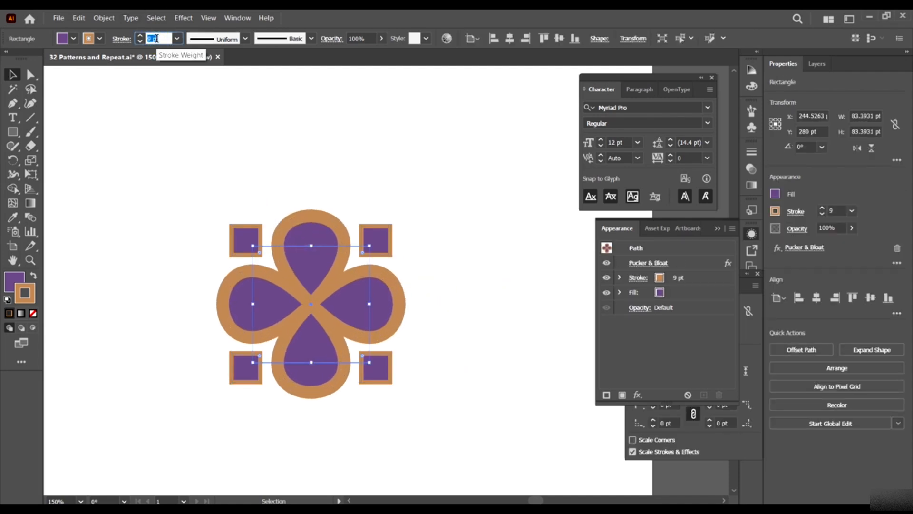
pyautogui.scroll(-2, 369, 241)
pyautogui.hotkey('ctrl', '1')
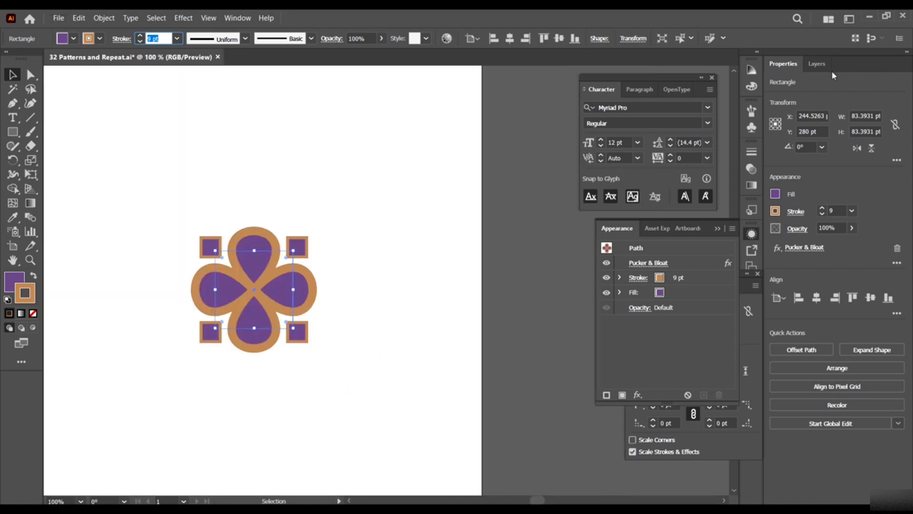
# - Try a greyish beige fill on the flower from the Color Guide
pyautogui.click(751, 86)
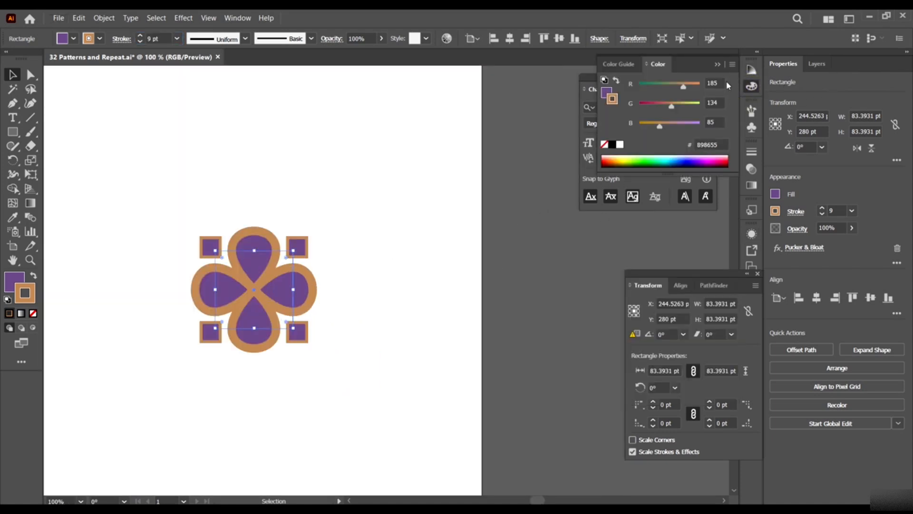
pyautogui.click(751, 70)
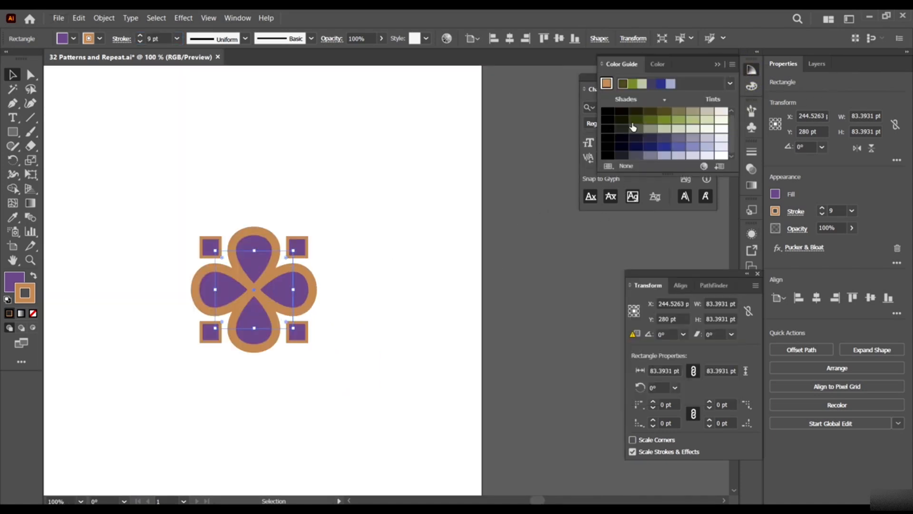
pyautogui.scroll(-2, 332, 216)
pyautogui.hscroll(-2, 150, 287)
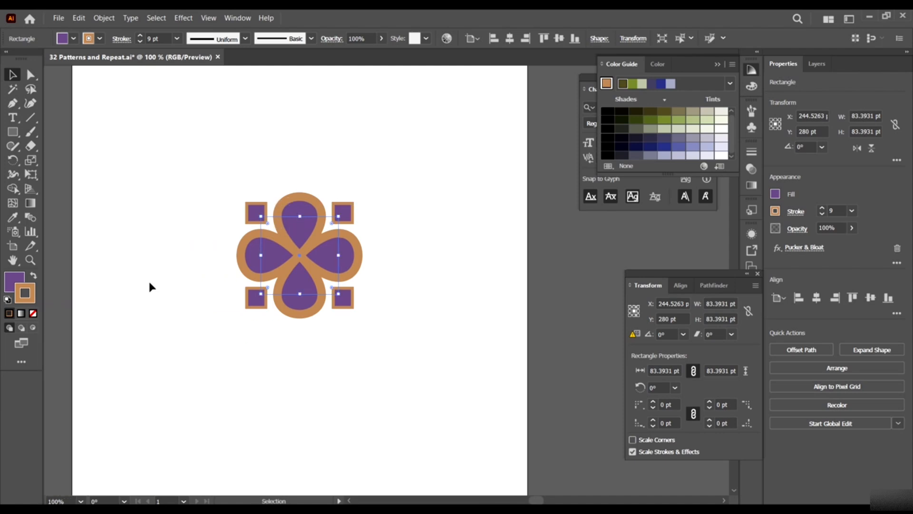
pyautogui.click(11, 278)
pyautogui.click(751, 70)
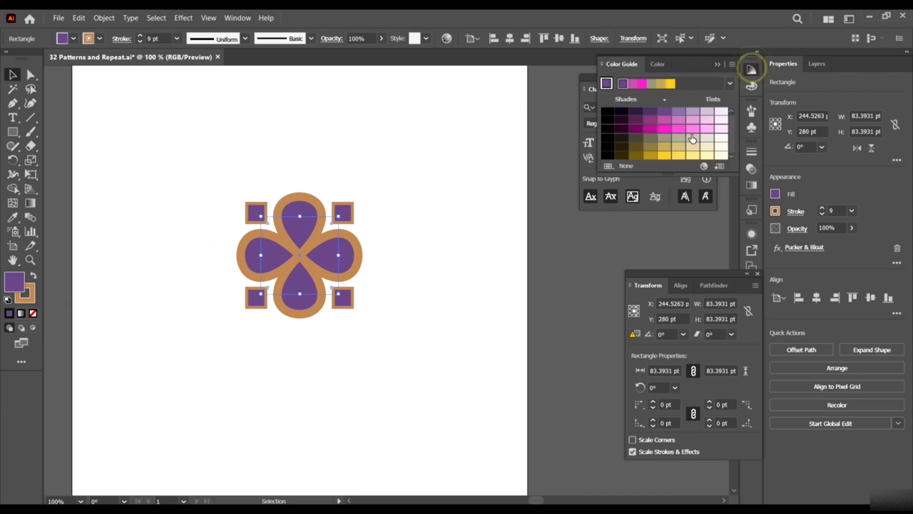
pyautogui.click(679, 138)
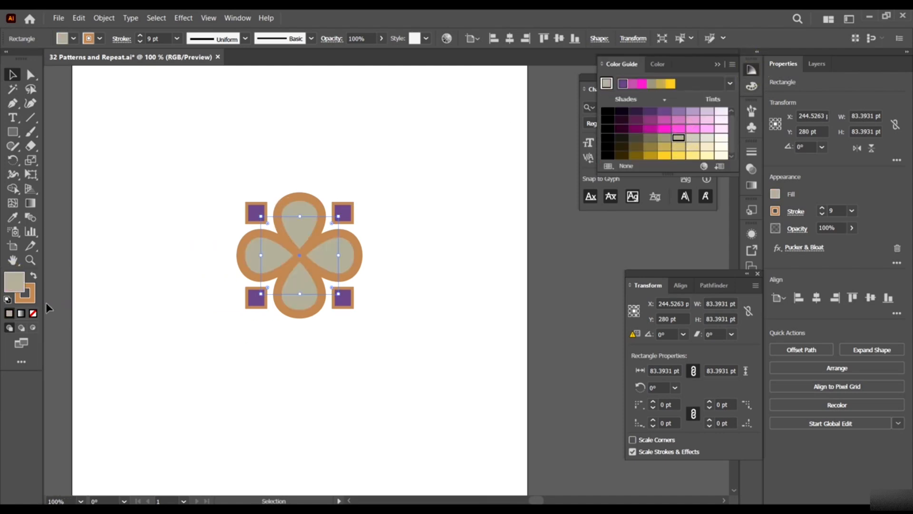
# - Choose a bright cyan base fill for the flower, then apply its pale cyan tint from the colour harmonies
pyautogui.doubleClick(14, 279)
pyautogui.click(698, 289)
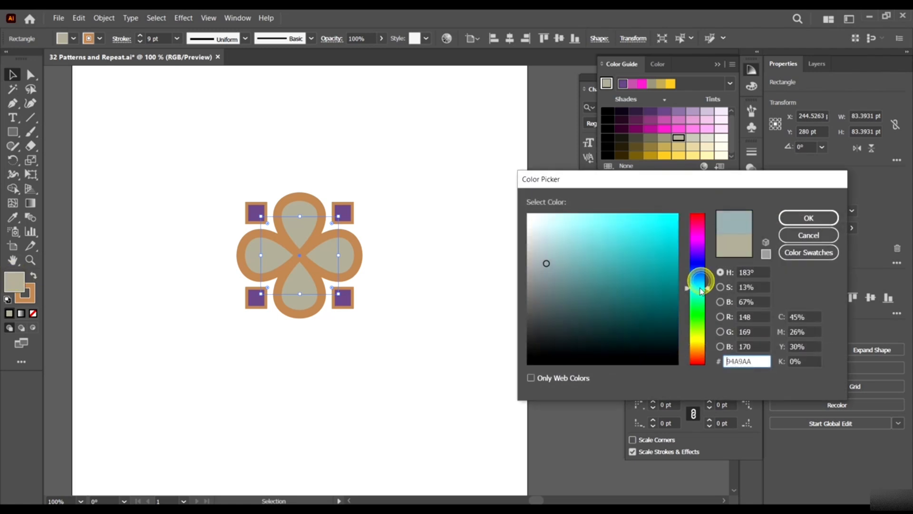
pyautogui.click(648, 229)
pyautogui.click(810, 217)
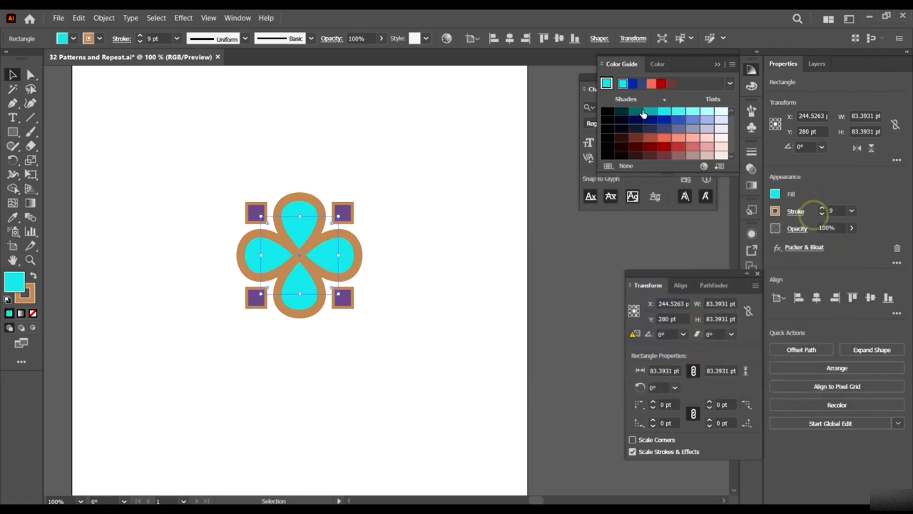
pyautogui.click(708, 113)
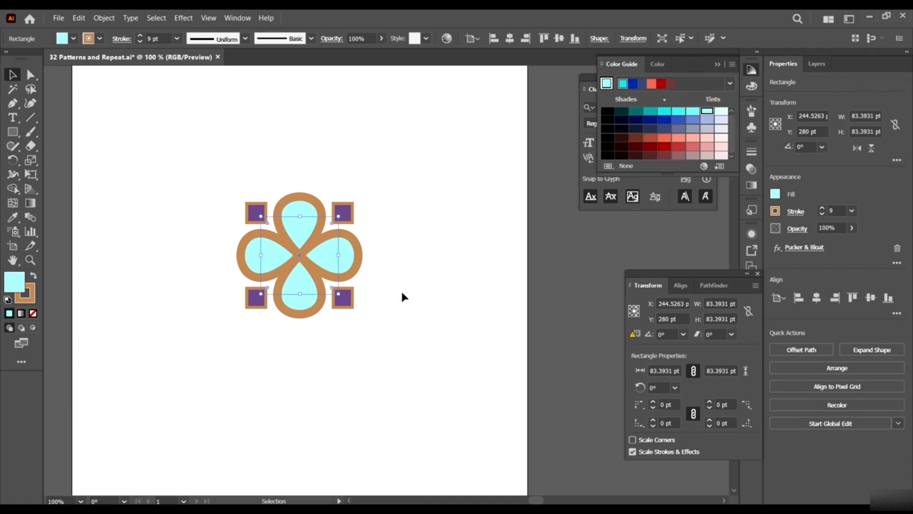
pyautogui.click(693, 139)
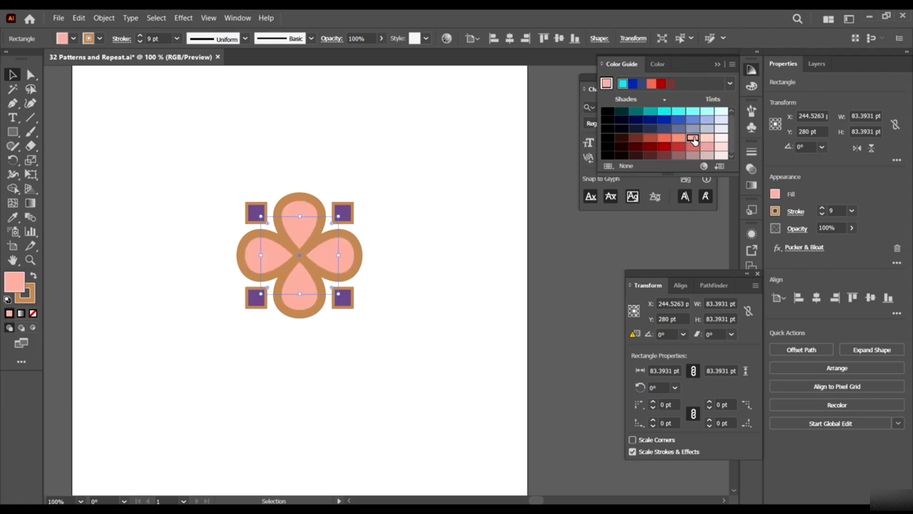
pyautogui.click(704, 112)
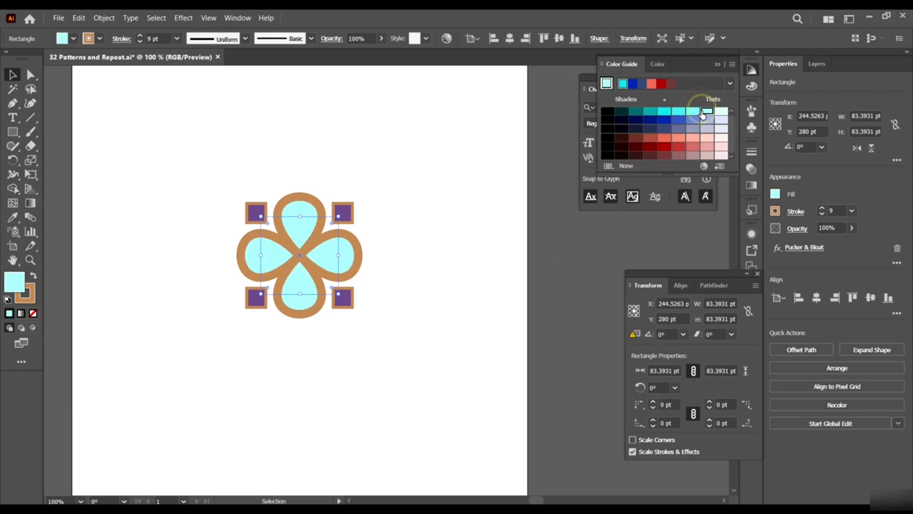
# - Recolour the flower's stroke with a medium grey-teal shade from the Color Guide and deselect the flower
pyautogui.click(33, 296)
pyautogui.click(732, 65)
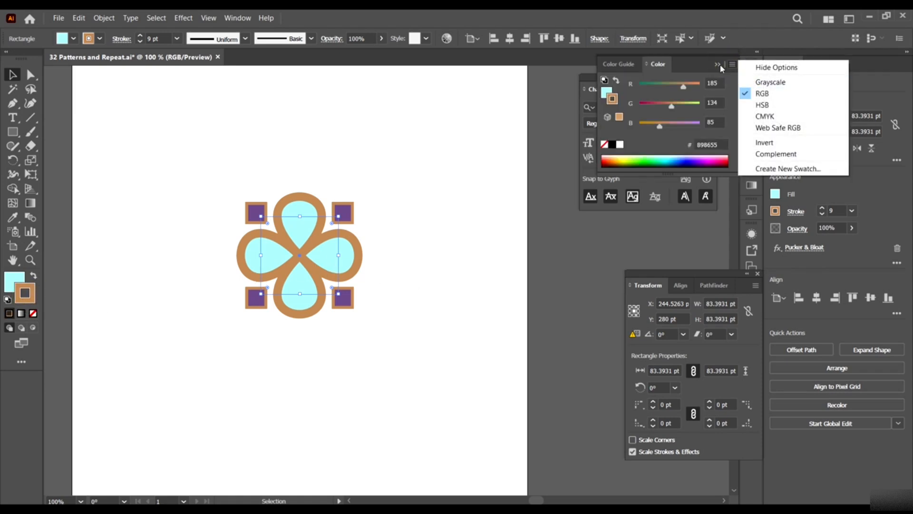
pyautogui.click(724, 64)
pyautogui.click(746, 70)
pyautogui.click(748, 70)
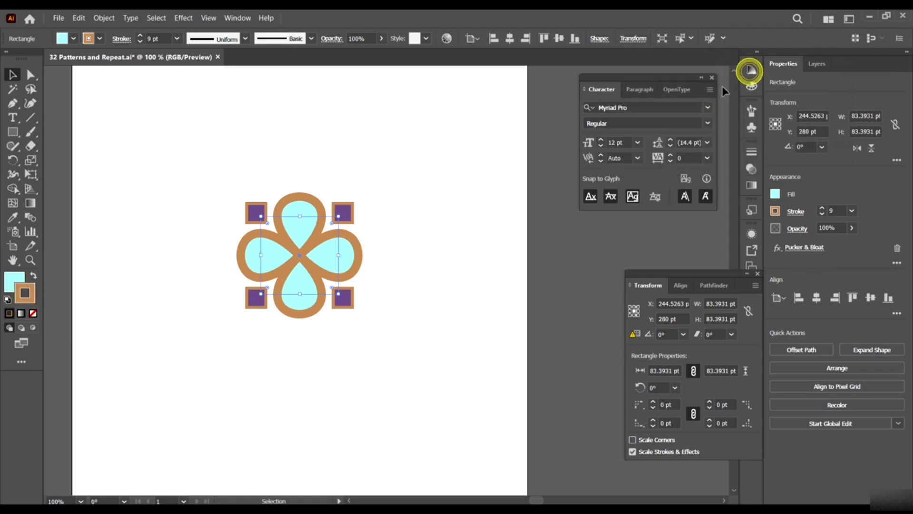
pyautogui.click(749, 70)
pyautogui.click(748, 71)
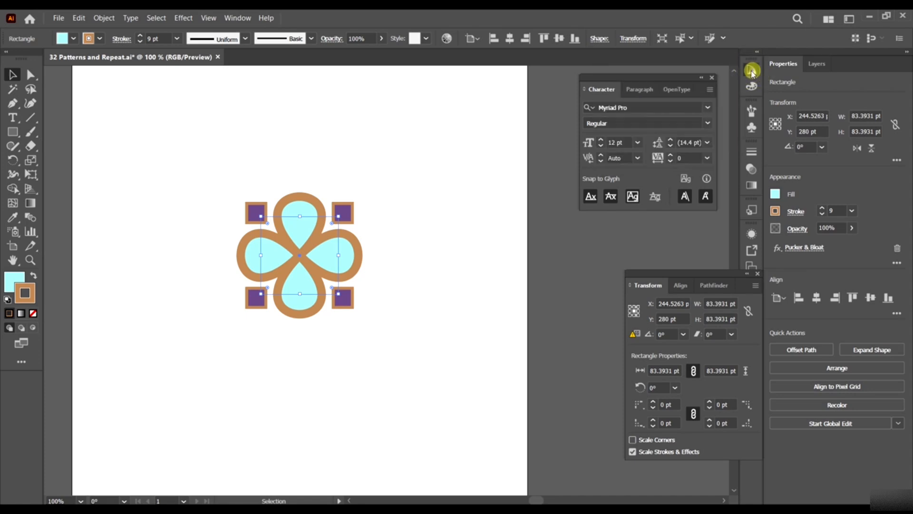
pyautogui.click(749, 70)
pyautogui.click(665, 130)
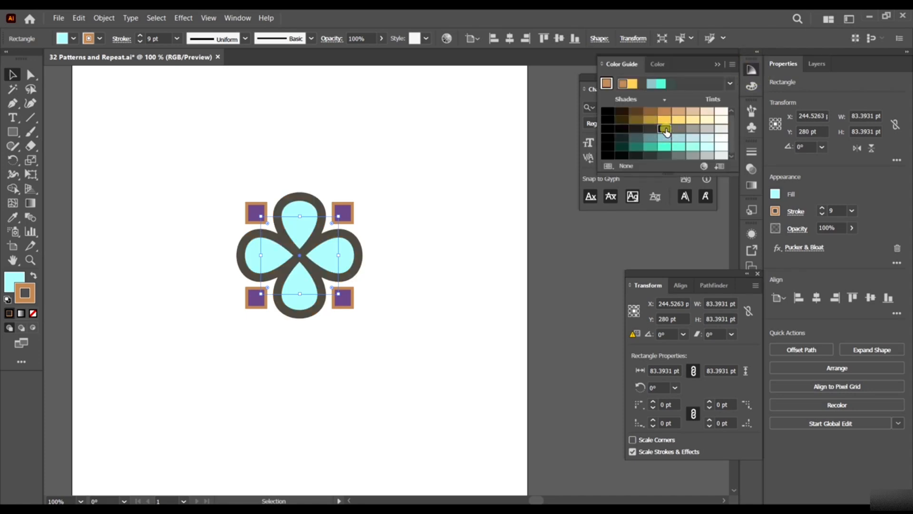
pyautogui.click(679, 139)
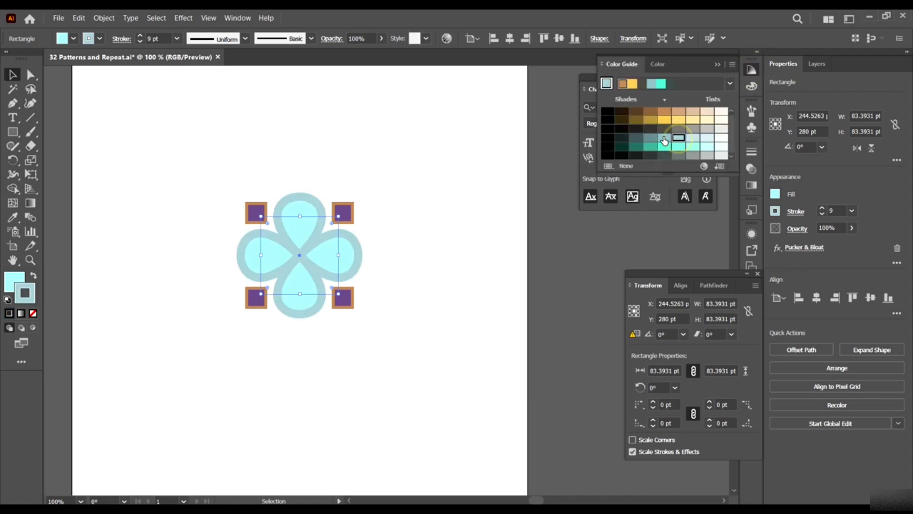
pyautogui.click(665, 138)
pyautogui.click(636, 138)
pyautogui.click(648, 140)
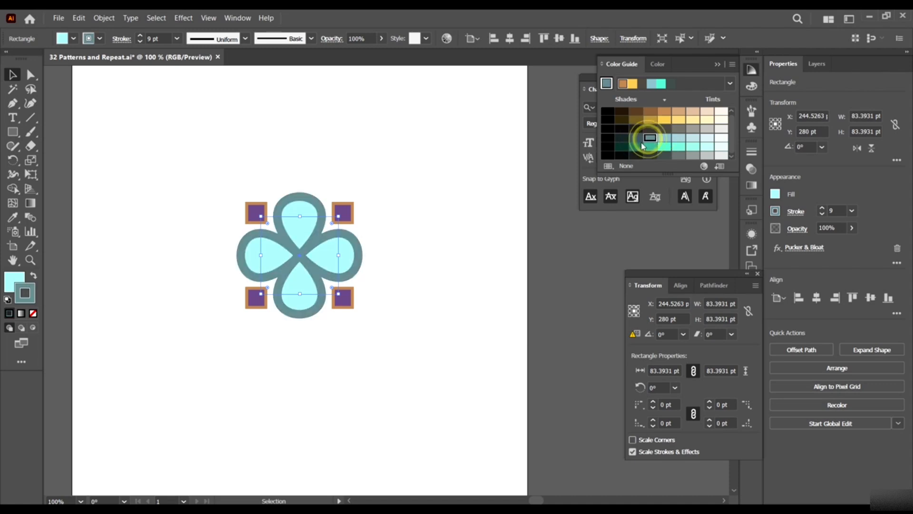
pyautogui.click(385, 228)
# - Select all four corner squares, set their stroke weight to 6 pt and deselect them
pyautogui.click(342, 214)
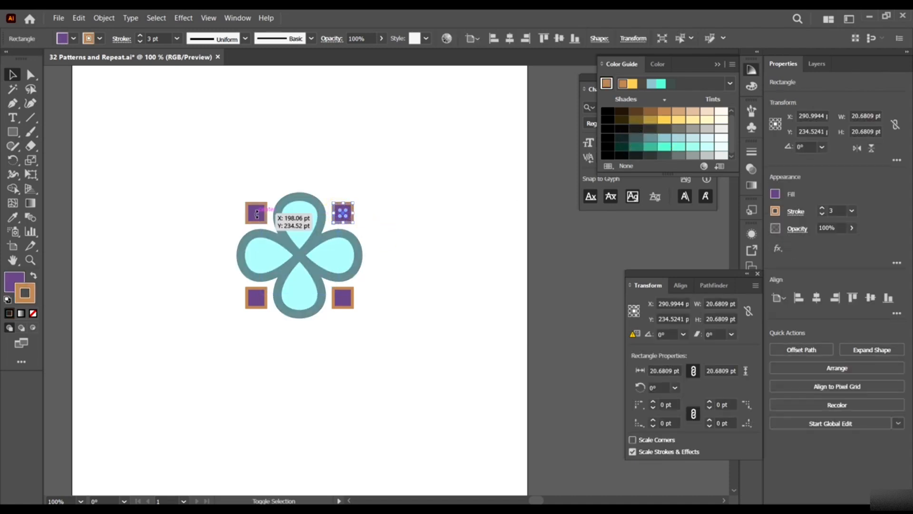
pyautogui.keyDown('shift'); pyautogui.click(256, 212); pyautogui.keyUp('shift')
pyautogui.keyDown('shift'); pyautogui.click(257, 297); pyautogui.keyUp('shift')
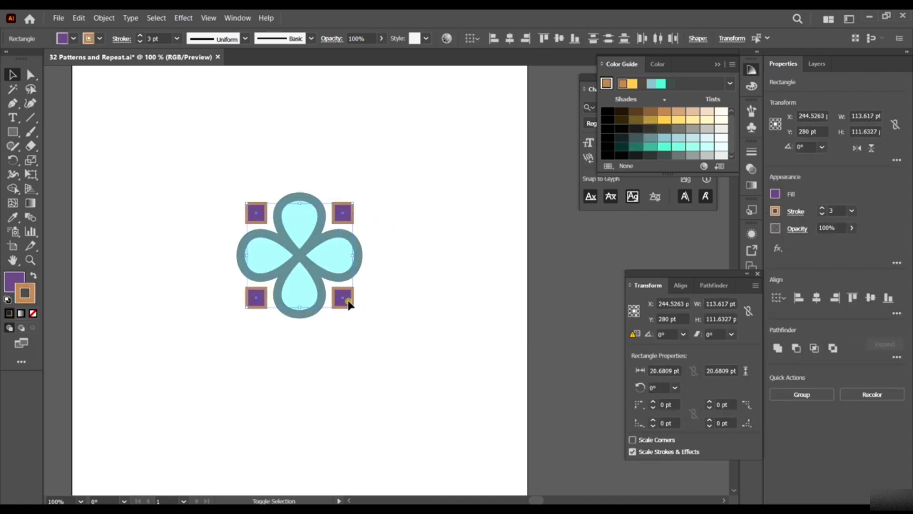
pyautogui.keyDown('shift'); pyautogui.click(348, 301); pyautogui.keyUp('shift')
pyautogui.click(150, 37)
pyautogui.press('Up')
pyautogui.press('Up')
pyautogui.press('Up')
pyautogui.press('Up')
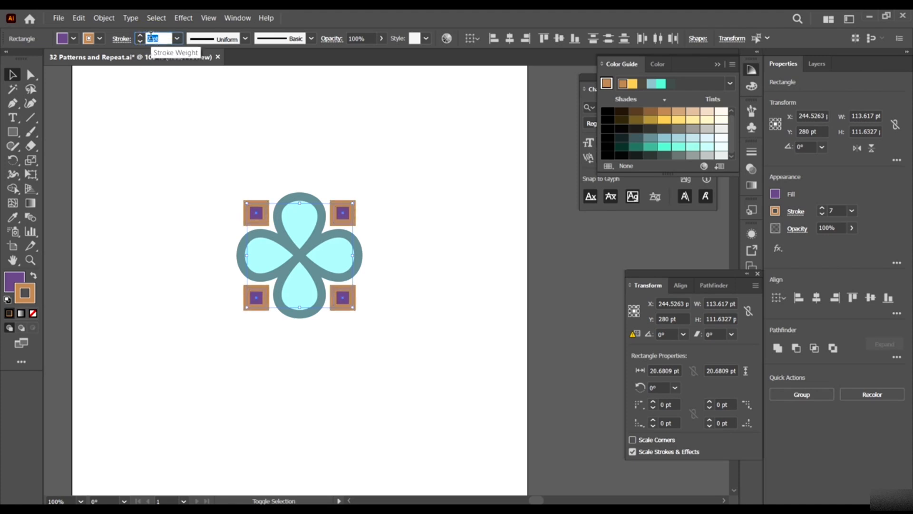
pyautogui.press('Down')
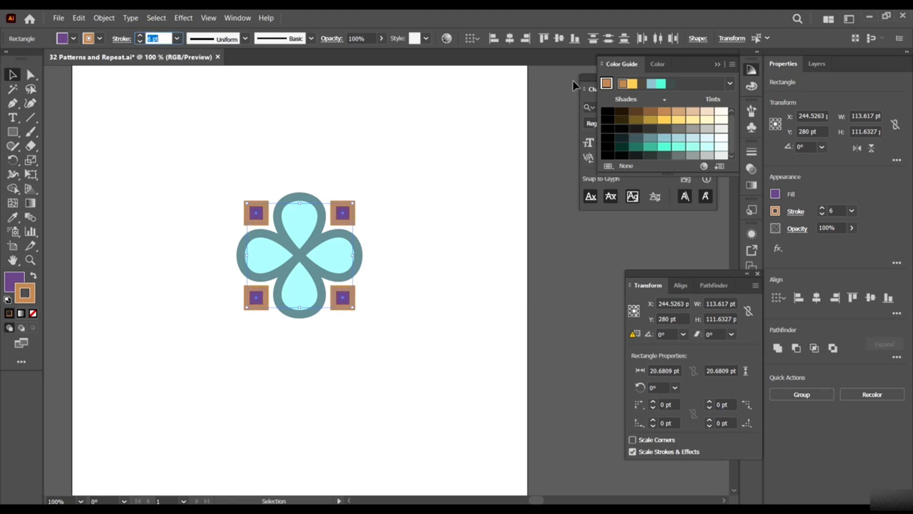
pyautogui.click(495, 171)
# - Give the upper-left square a teal green stroke from the Color Guide
pyautogui.click(256, 213)
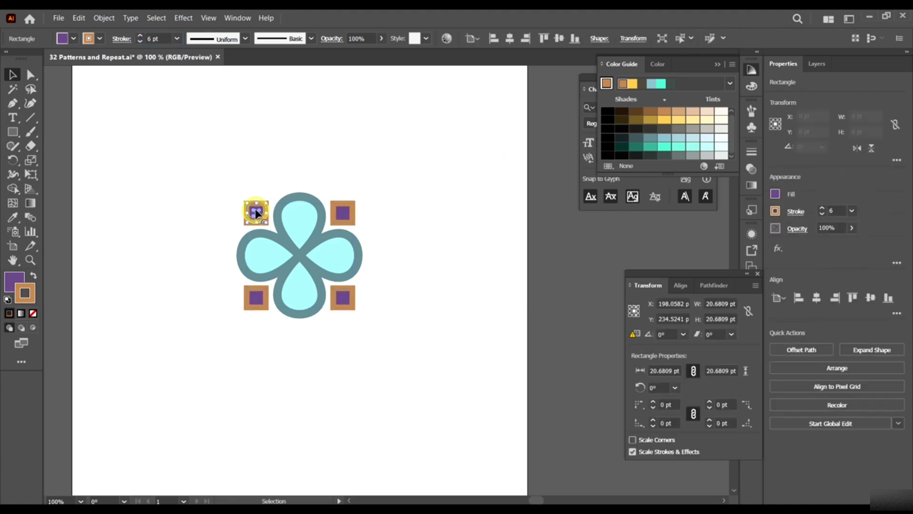
pyautogui.click(666, 122)
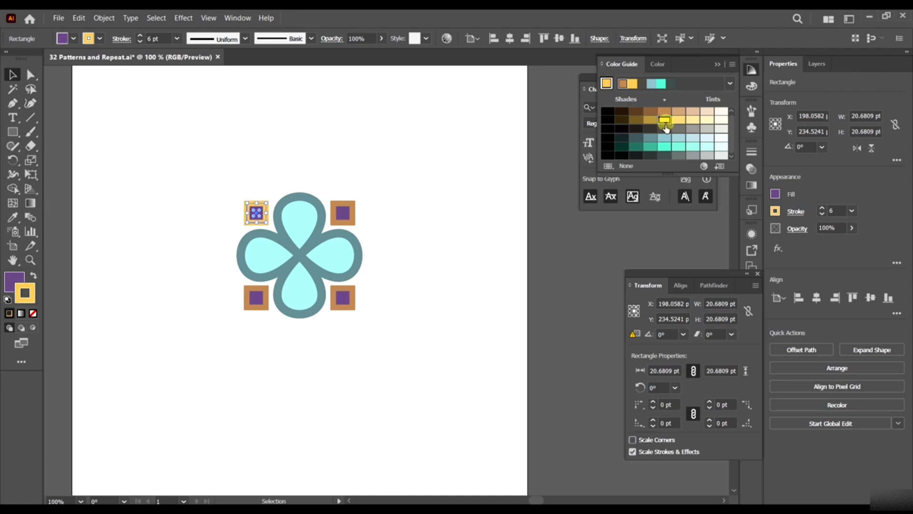
pyautogui.click(661, 144)
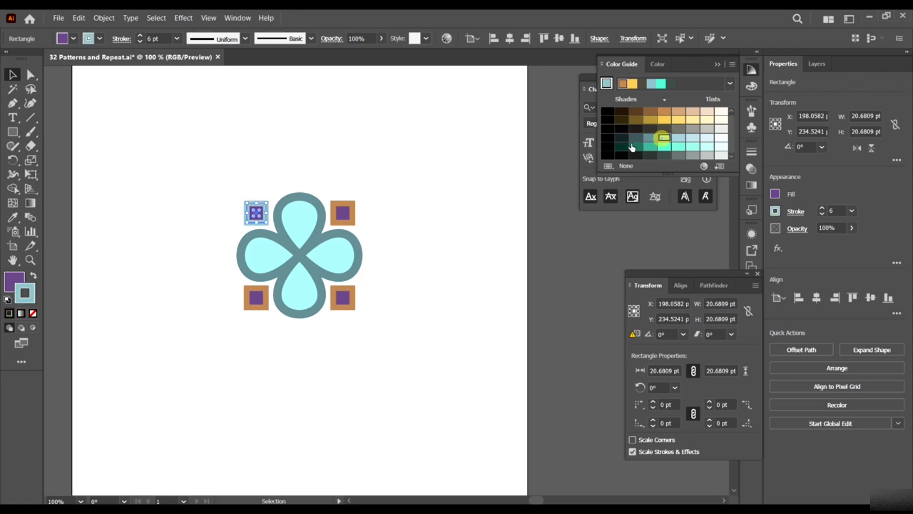
pyautogui.click(637, 139)
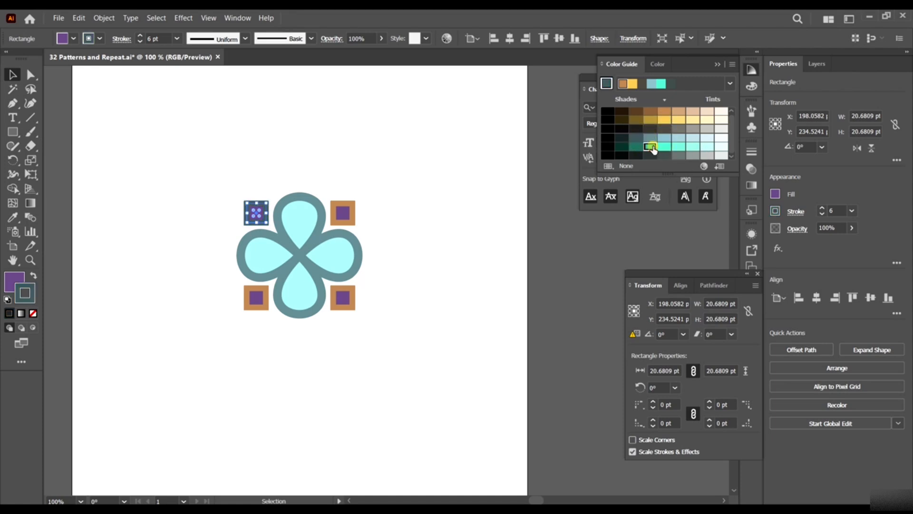
pyautogui.click(650, 146)
pyautogui.click(395, 210)
# - Give the upper-right square a yellow stroke and the lower-right square a dark grey-green stroke
pyautogui.click(343, 212)
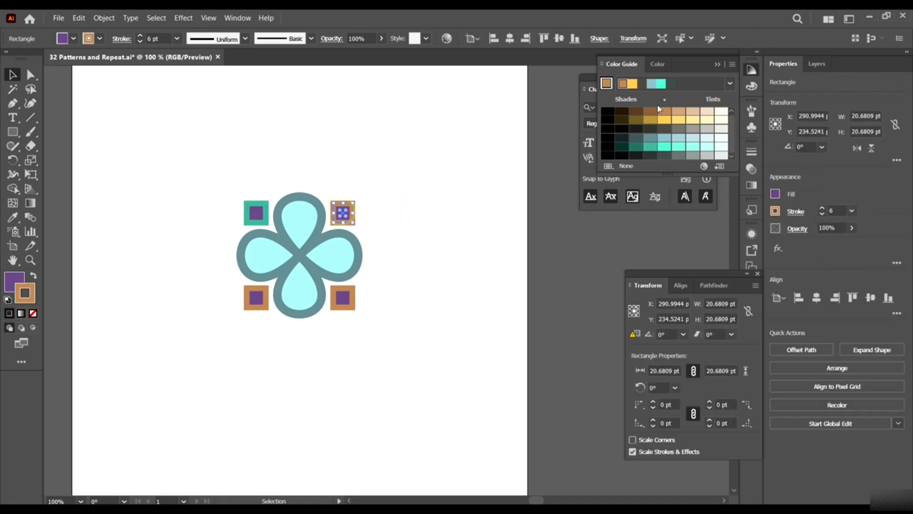
pyautogui.click(665, 120)
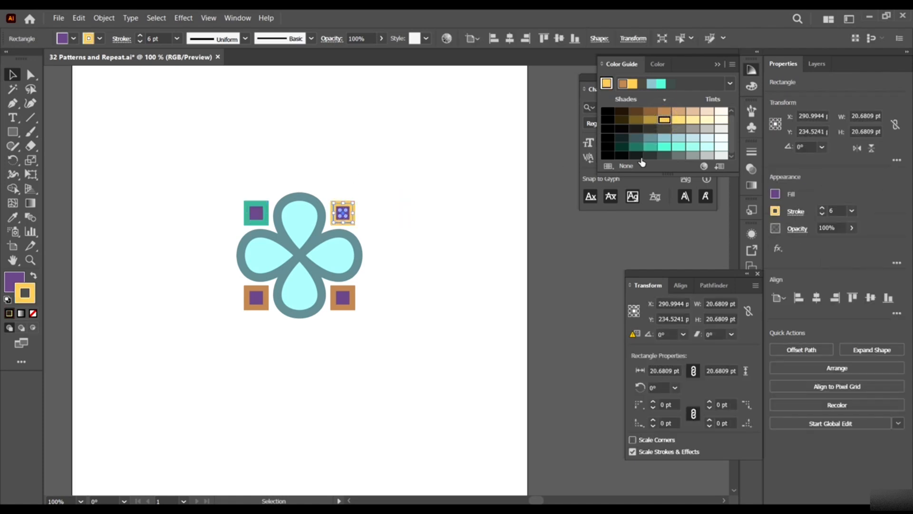
pyautogui.click(343, 298)
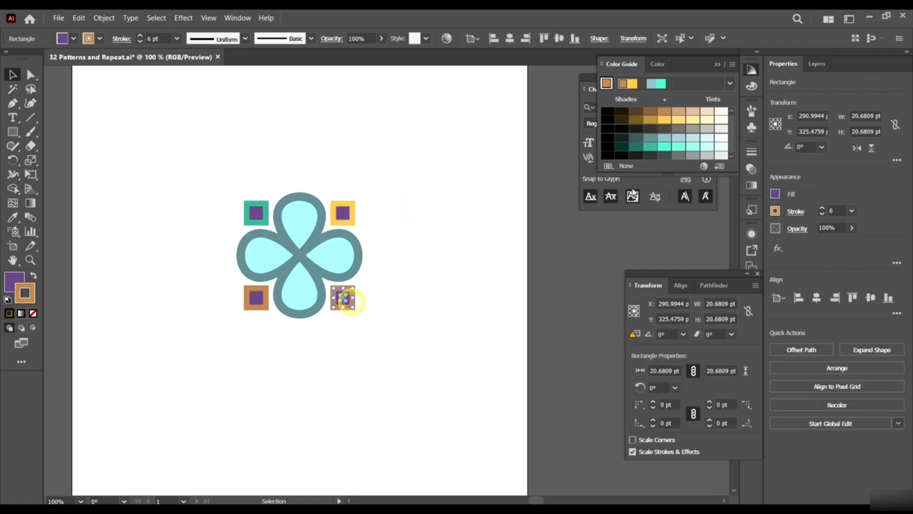
pyautogui.click(664, 155)
pyautogui.click(440, 310)
# - Change the lower-left square's fill to the near-black purple shade from the Color Guide
pyautogui.click(257, 299)
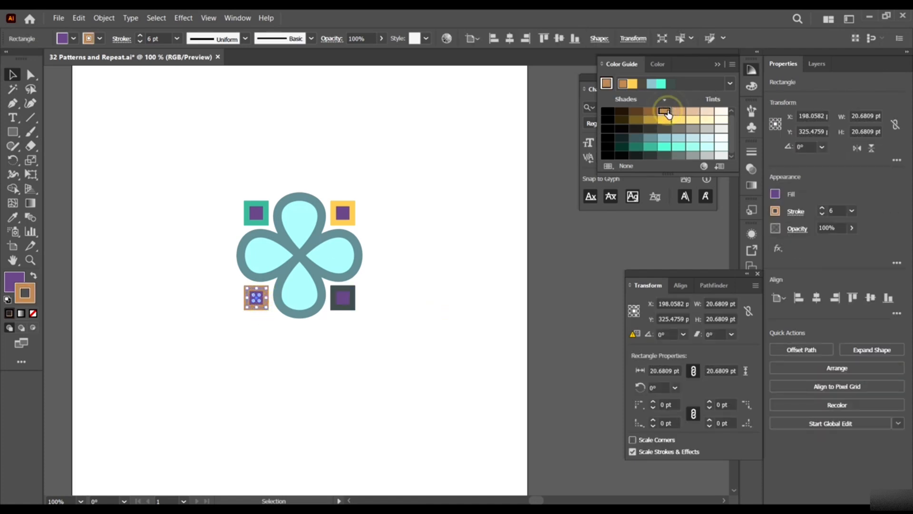
pyautogui.click(13, 283)
pyautogui.click(752, 71)
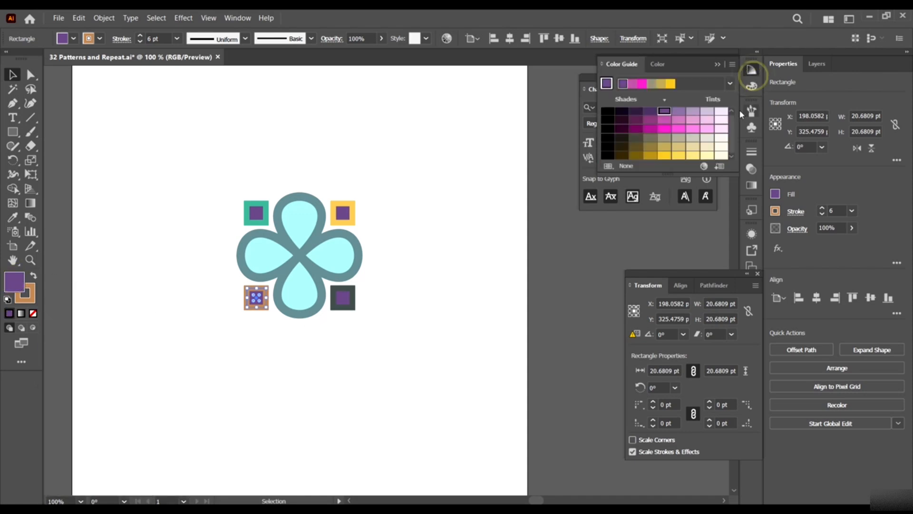
pyautogui.click(694, 112)
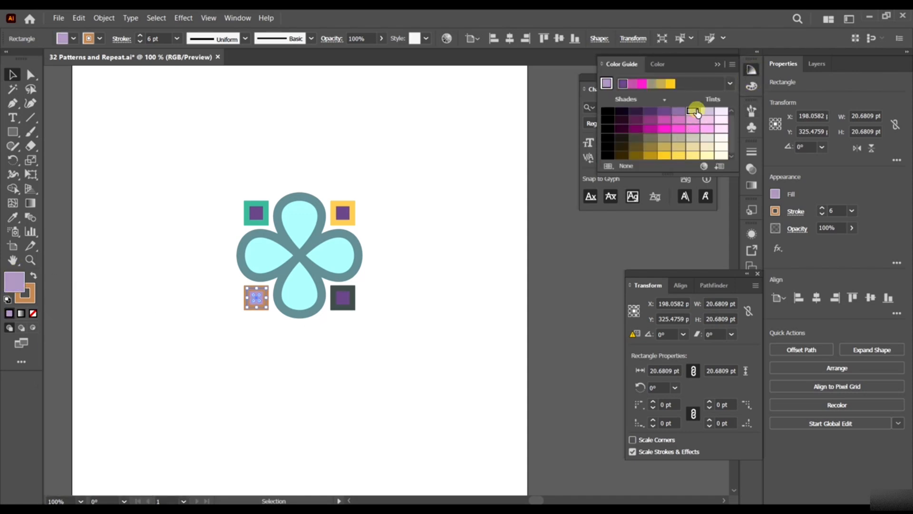
pyautogui.click(621, 112)
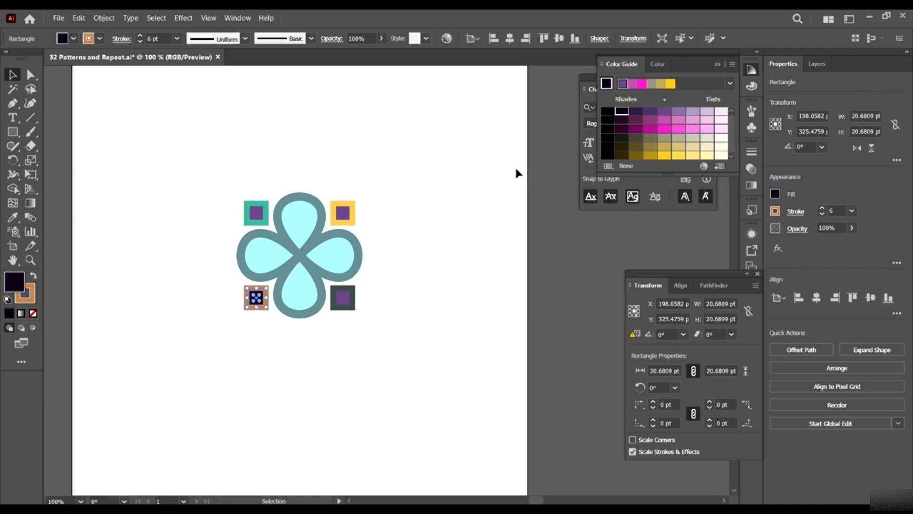
pyautogui.click(471, 181)
# - Fill the upper-right corner square with the magenta shade from the Color Guide and deselect it
pyautogui.click(343, 212)
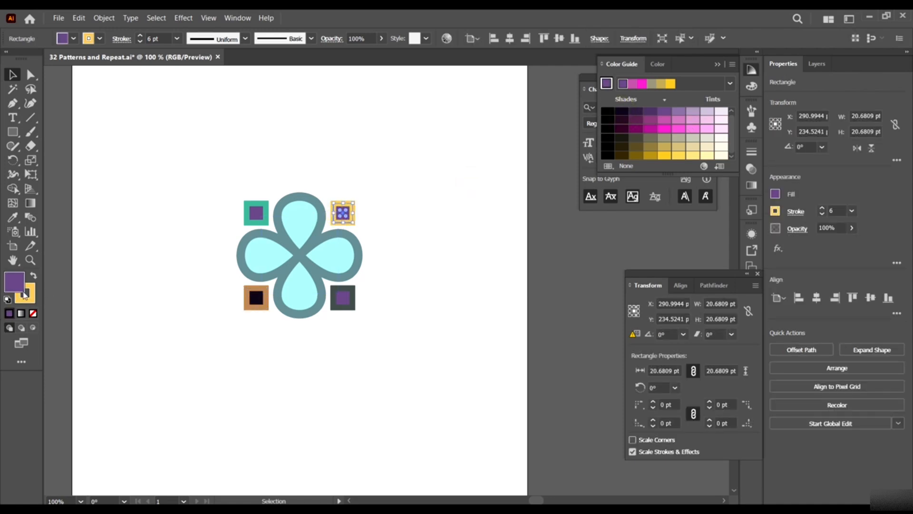
pyautogui.click(646, 132)
pyautogui.click(469, 200)
# - Using the High Contrast 2 harmony, fill the lower-right square with pale lilac and the upper-left square with brown
pyautogui.click(339, 299)
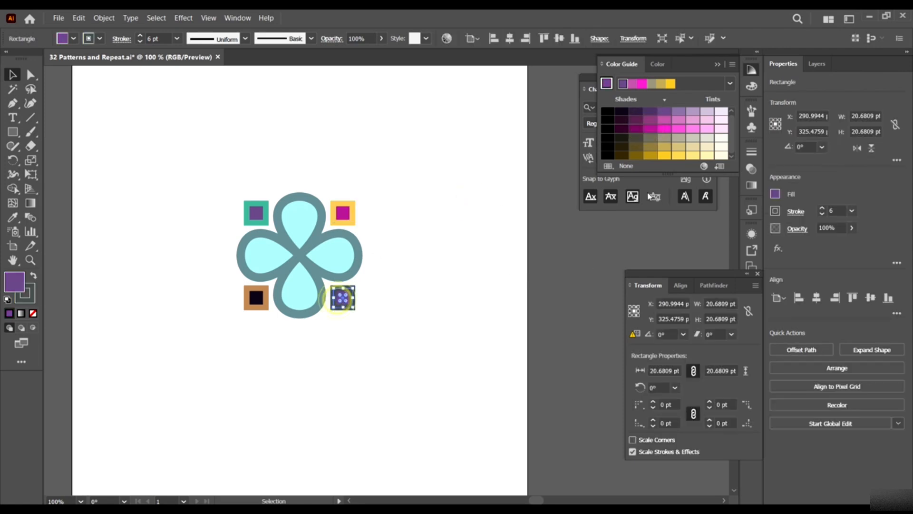
pyautogui.click(731, 82)
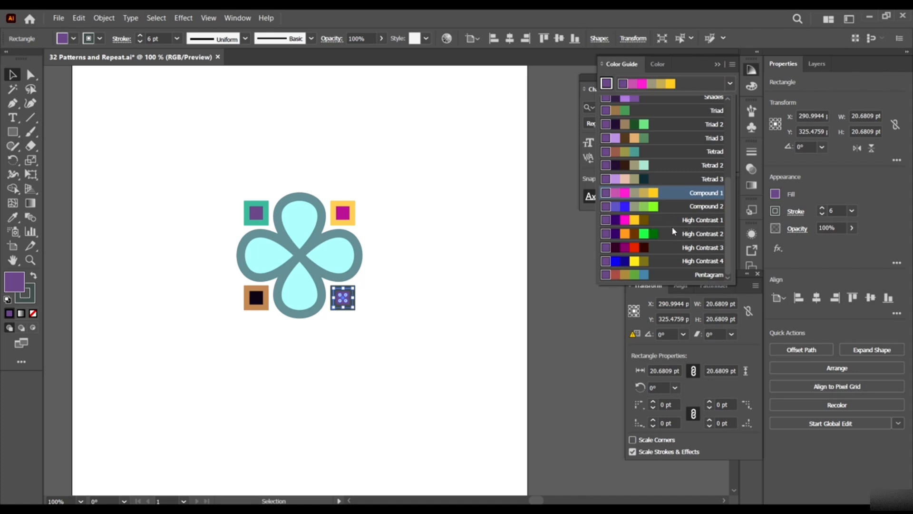
pyautogui.click(696, 232)
pyautogui.click(667, 120)
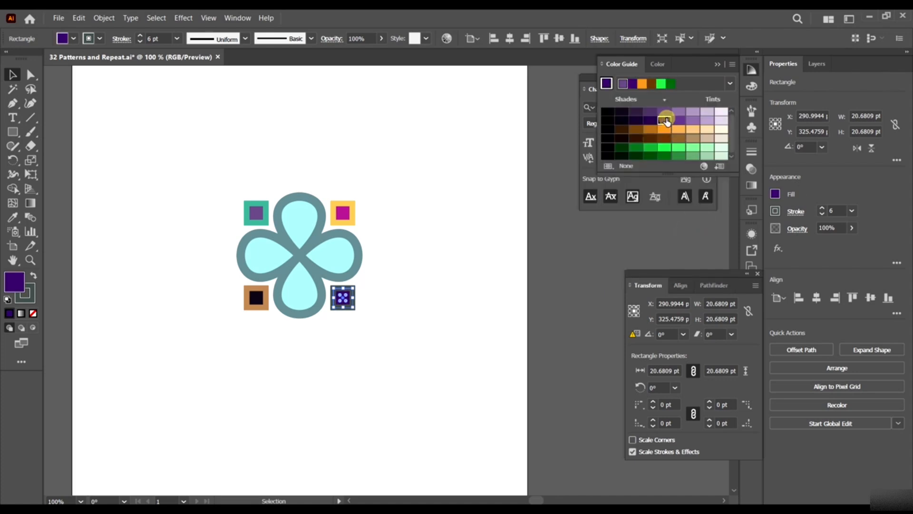
pyautogui.click(707, 113)
pyautogui.click(476, 238)
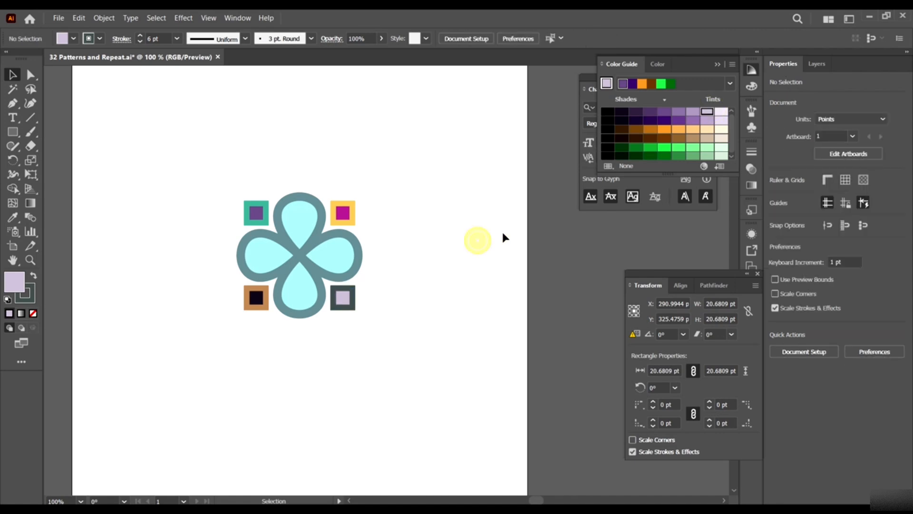
pyautogui.click(265, 210)
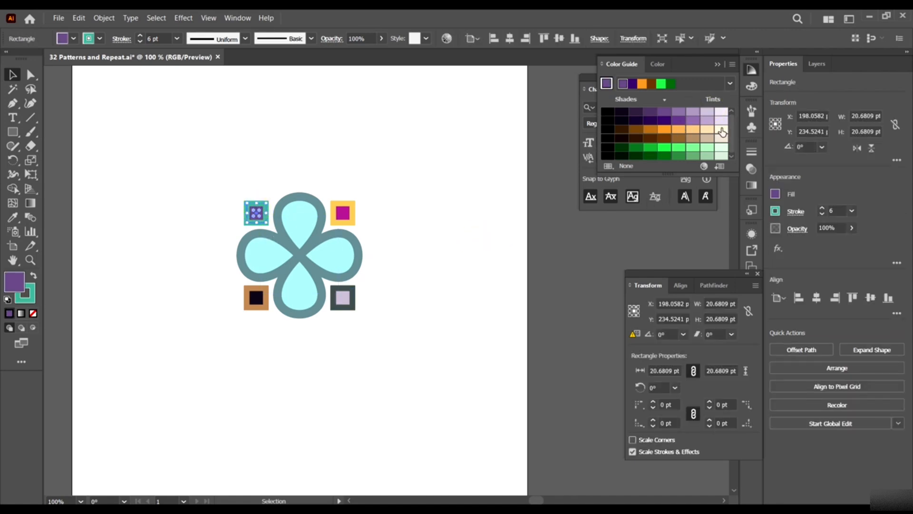
pyautogui.click(425, 262)
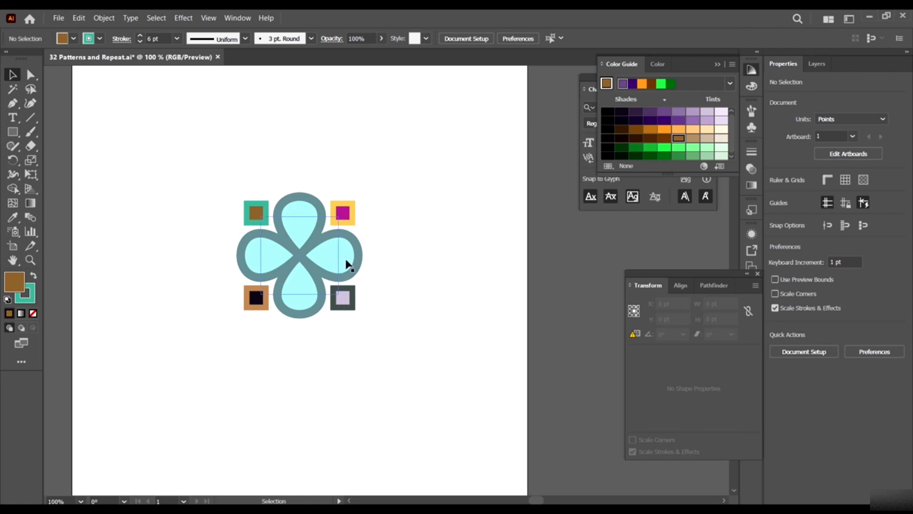
# - Draw circles about 19 pt in diameter with the Ellipse tool, one inside each of the flower's four petals
pyautogui.scroll(-3, 405, 247)
pyautogui.scroll(5, 406, 247)
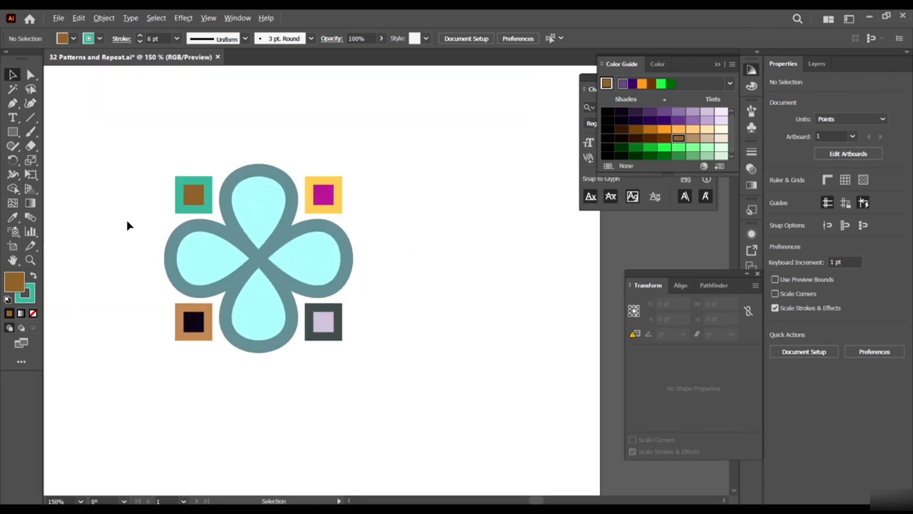
pyautogui.click(13, 132)
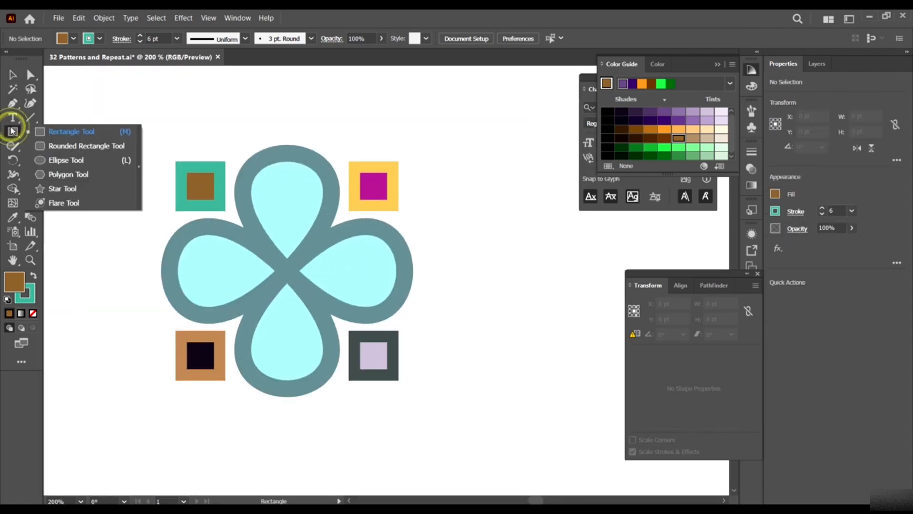
pyautogui.click(71, 165)
pyautogui.moveTo(199, 251); pyautogui.dragTo(288, 360)
pyautogui.press('v')
# - Sample the upper-right square's fill and stroke onto the bottom petal's circle and the upper-left square's onto the right petal's circle
pyautogui.press('i')
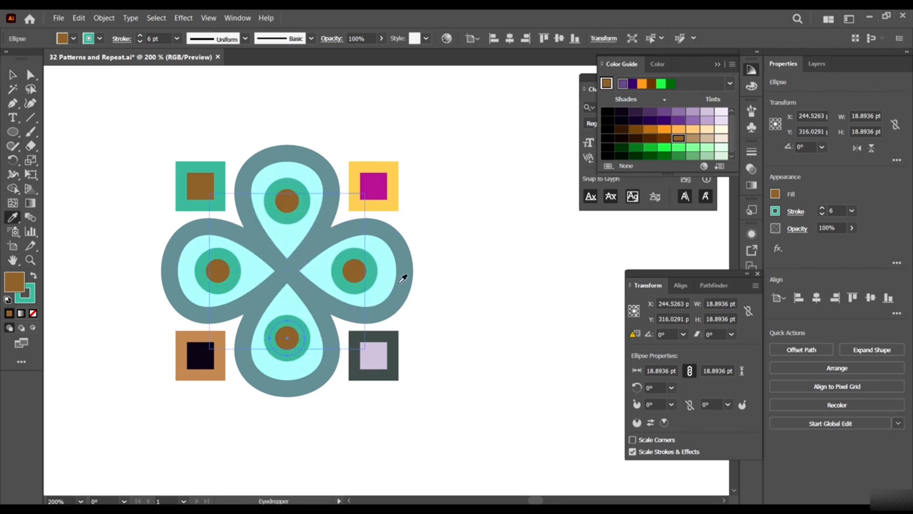
pyautogui.click(387, 183)
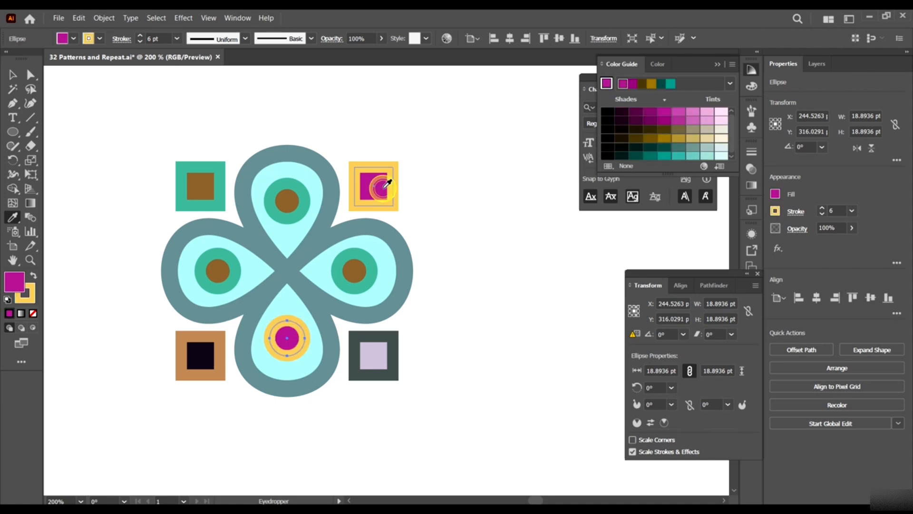
pyautogui.press('v')
pyautogui.click(362, 268)
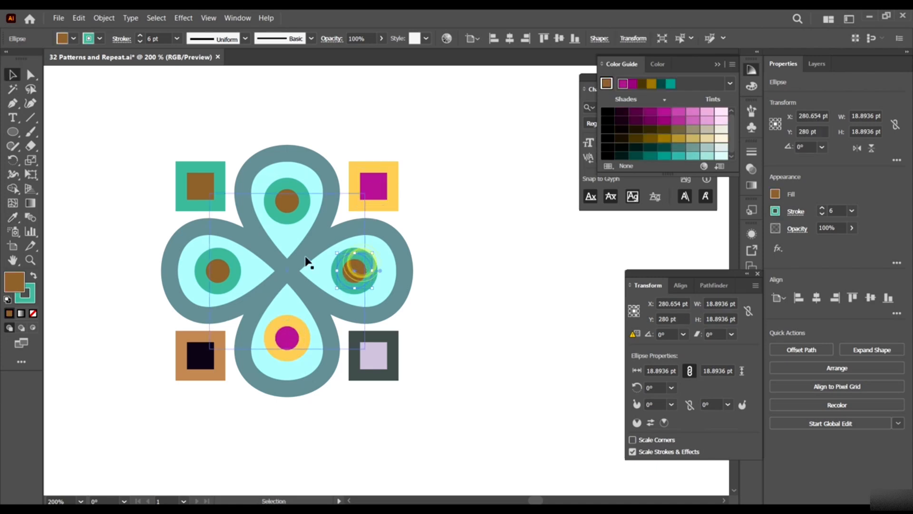
pyautogui.press('i')
pyautogui.click(204, 186)
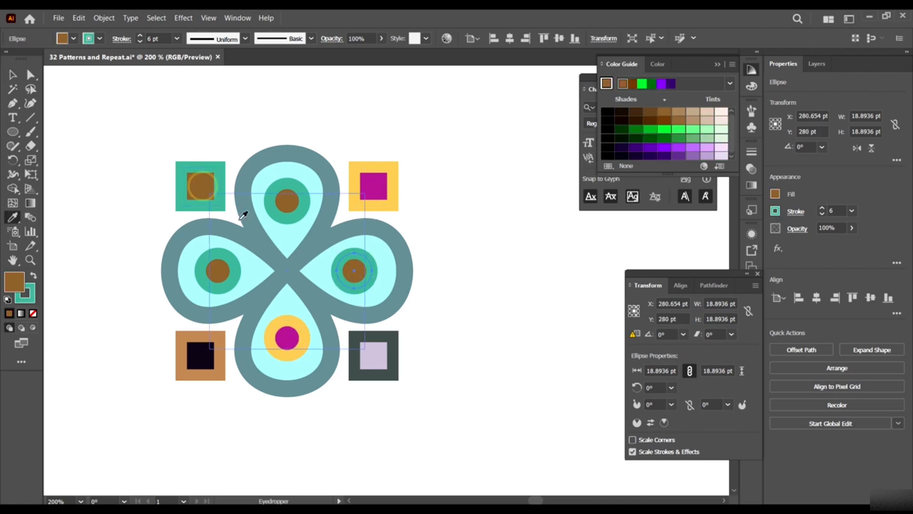
# - Sample the lower-right square's colours onto the left petal's circle and the lower-left square's colours onto the top petal's circle
pyautogui.press('v')
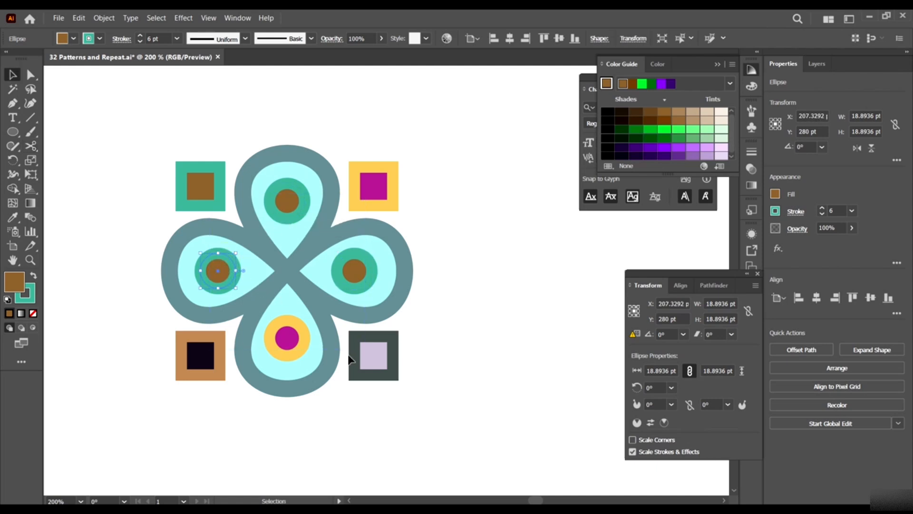
pyautogui.press('i')
pyautogui.click(370, 356)
pyautogui.press('c')
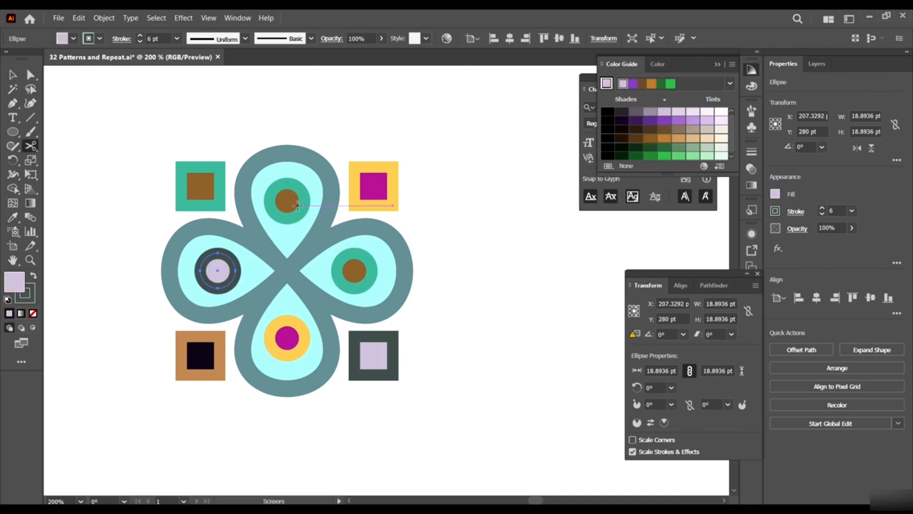
pyautogui.press('v')
pyautogui.click(298, 205)
pyautogui.press('i')
pyautogui.click(204, 353)
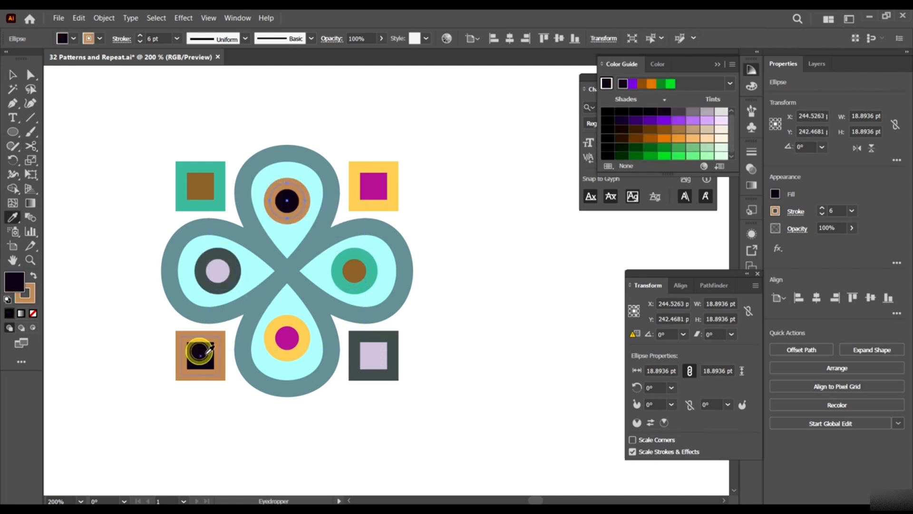
pyautogui.press('v')
pyautogui.click(310, 401)
# - Select the whole motif, scale it down about its centre to about 51 pt wide and collapse the Transform panel
pyautogui.scroll(-4, 371, 320)
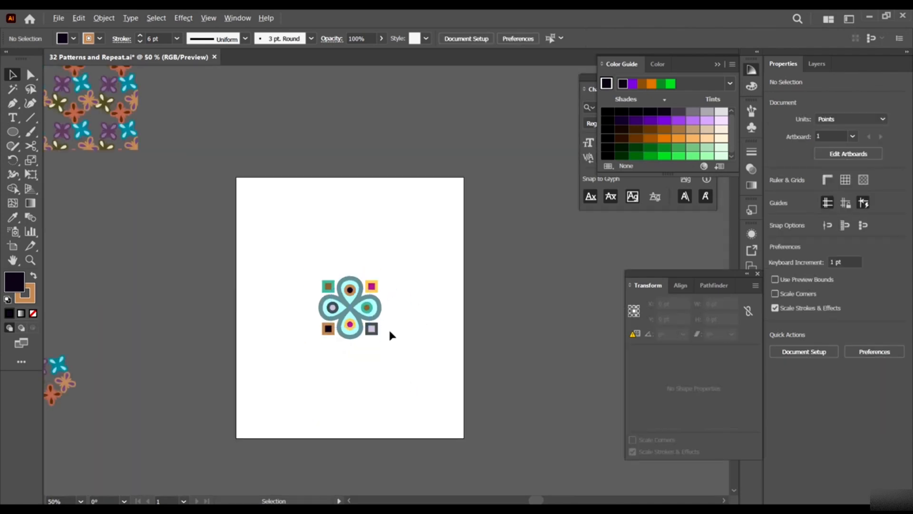
pyautogui.scroll(1, 389, 331)
pyautogui.hotkey('ctrl', 'a')
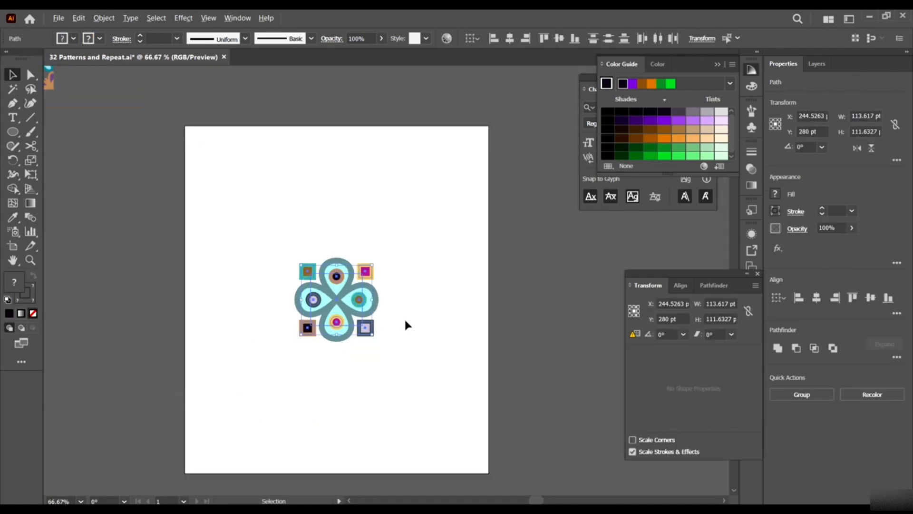
pyautogui.moveTo(371, 265); pyautogui.dragTo(352, 284)
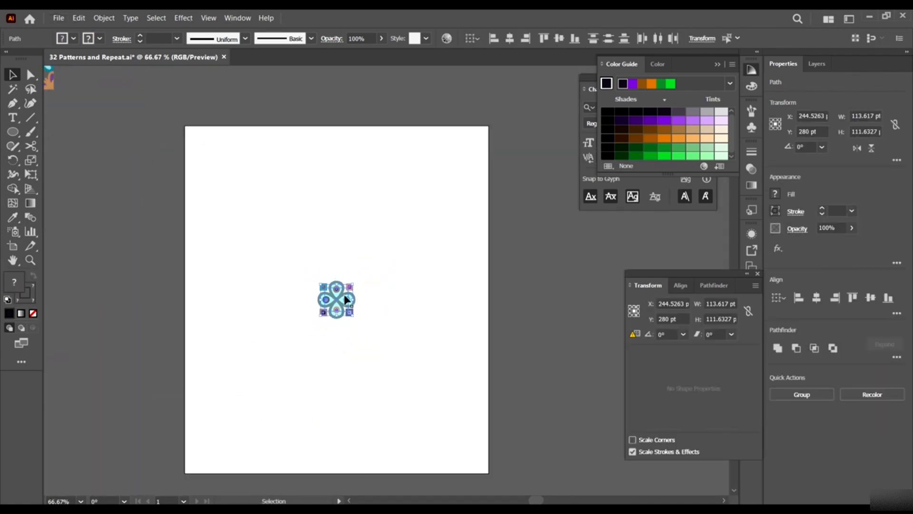
pyautogui.scroll(4, 344, 294)
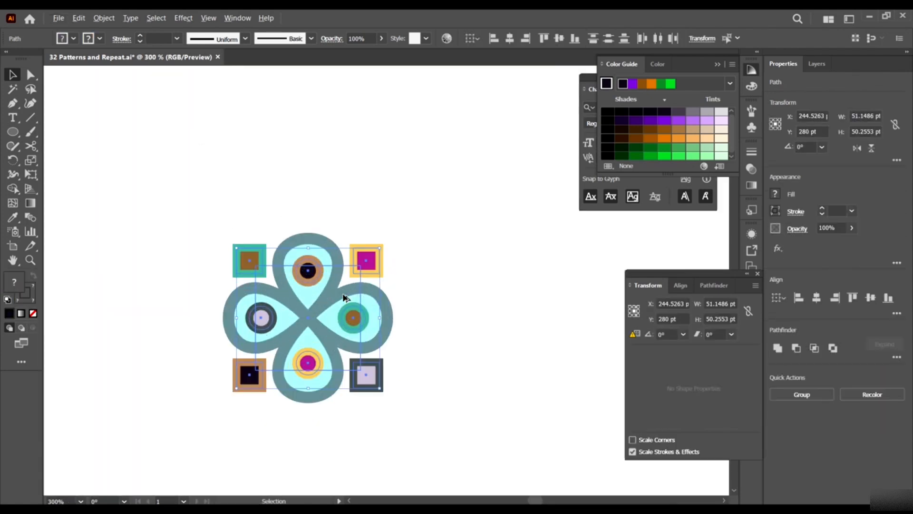
pyautogui.click(747, 273)
# - Try enlarging the motif about its centre to about 303 pt wide and undo the change
pyautogui.moveTo(380, 249); pyautogui.dragTo(509, 147)
pyautogui.scroll(-3, 374, 257)
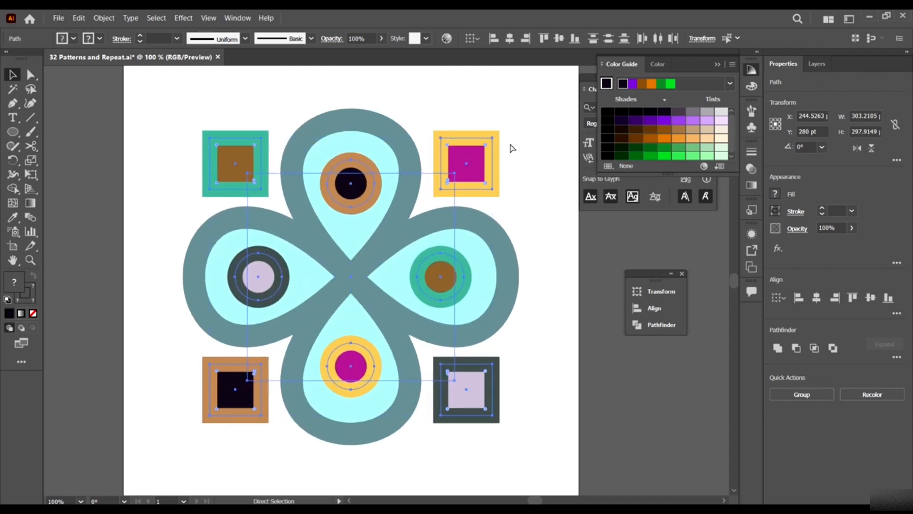
pyautogui.hotkey('ctrl', 'z')
# - Scale the motif about its centre to about 51 pt wide, group all its parts and deselect it
pyautogui.scroll(-1, 378, 285)
pyautogui.scroll(1, 378, 282)
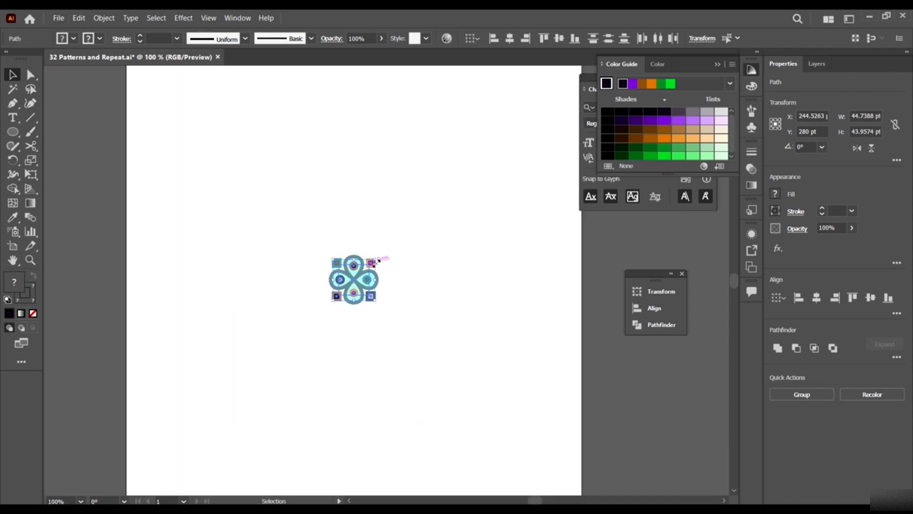
pyautogui.moveTo(375, 259); pyautogui.dragTo(378, 256)
pyautogui.rightClick(394, 314)
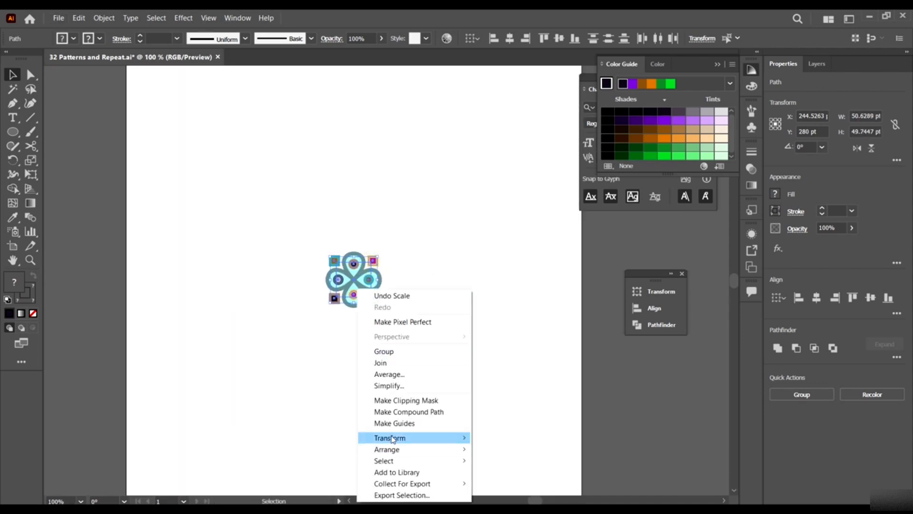
pyautogui.click(396, 353)
pyautogui.click(394, 316)
# - Enlarge the grouped motif about its centre to about 57 pt wide
pyautogui.scroll(-2, 413, 381)
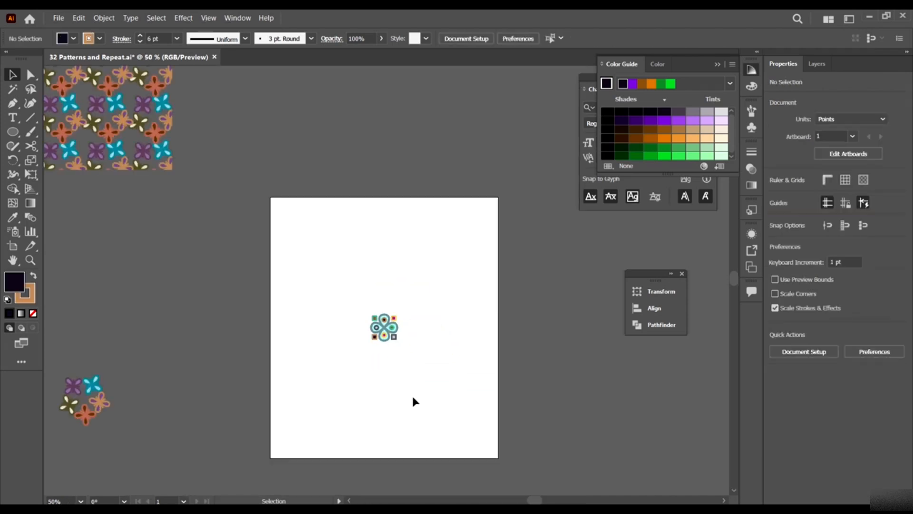
pyautogui.scroll(3, 404, 349)
pyautogui.click(378, 311)
pyautogui.moveTo(376, 316); pyautogui.dragTo(383, 321)
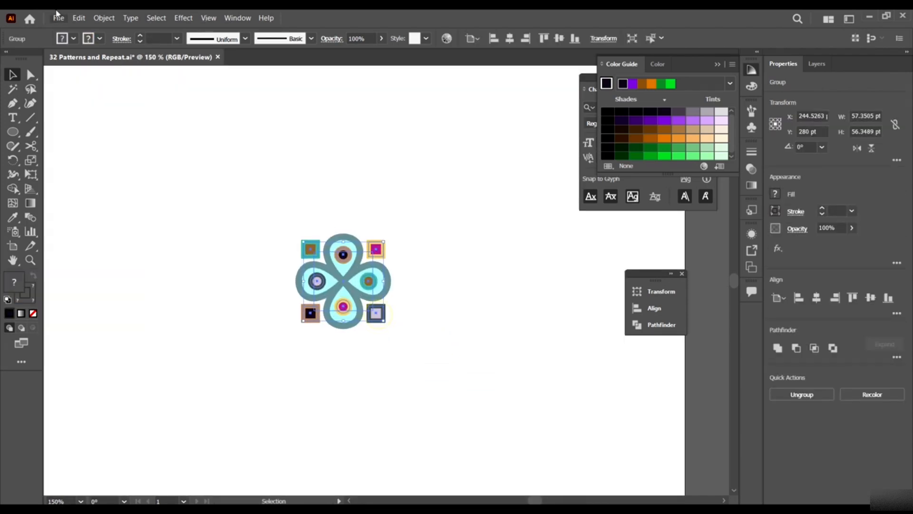
# - Make a new pattern from the grouped motif and accept the notice about the added swatch
pyautogui.click(103, 18)
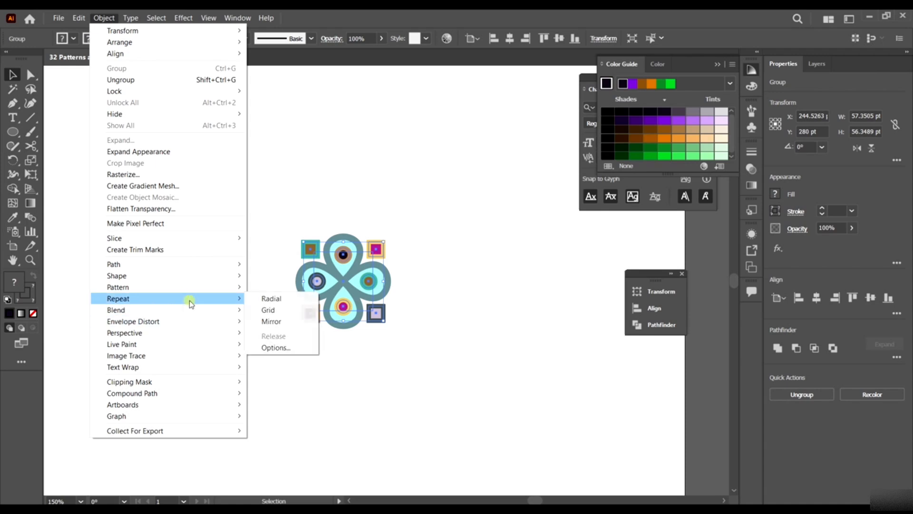
pyautogui.moveTo(190, 287)
pyautogui.click(290, 286)
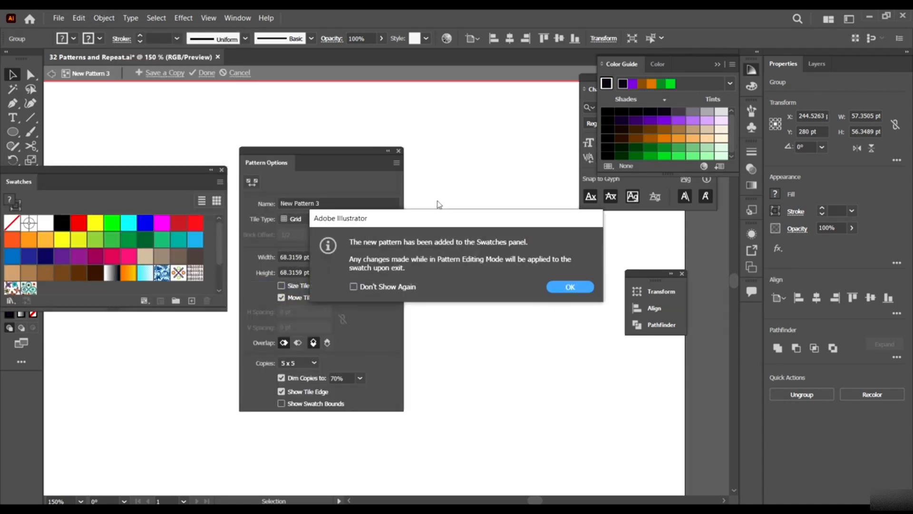
pyautogui.click(571, 284)
# - Set the pattern tile's width to 80 pt
pyautogui.scroll(-3, 539, 231)
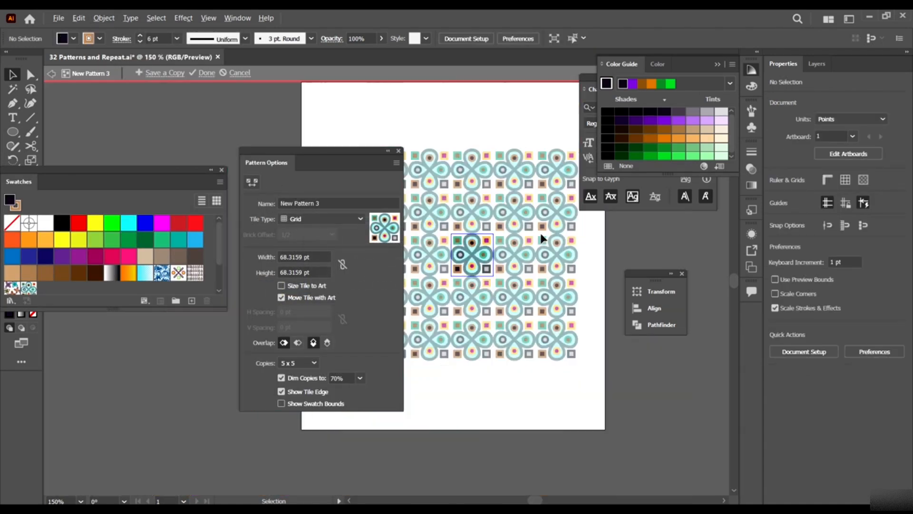
pyautogui.scroll(1, 523, 218)
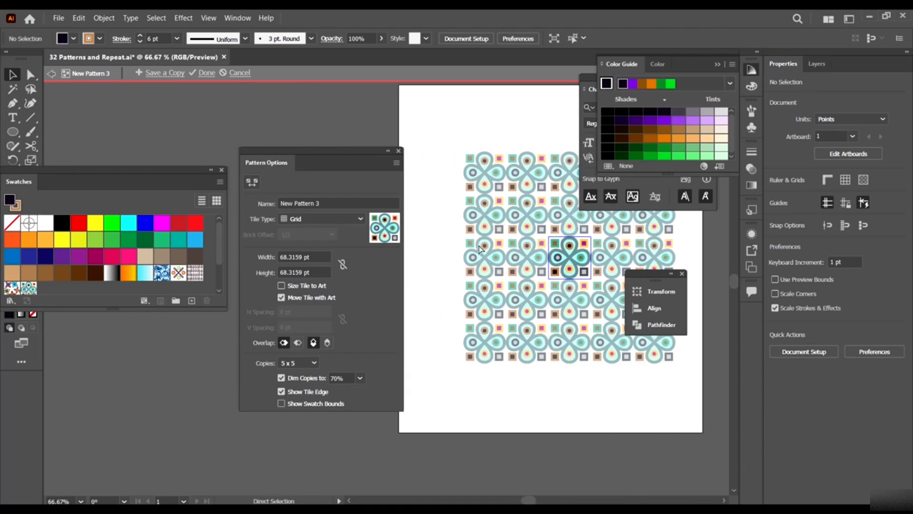
pyautogui.click(311, 256)
pyautogui.write('80')
pyautogui.press('Return')
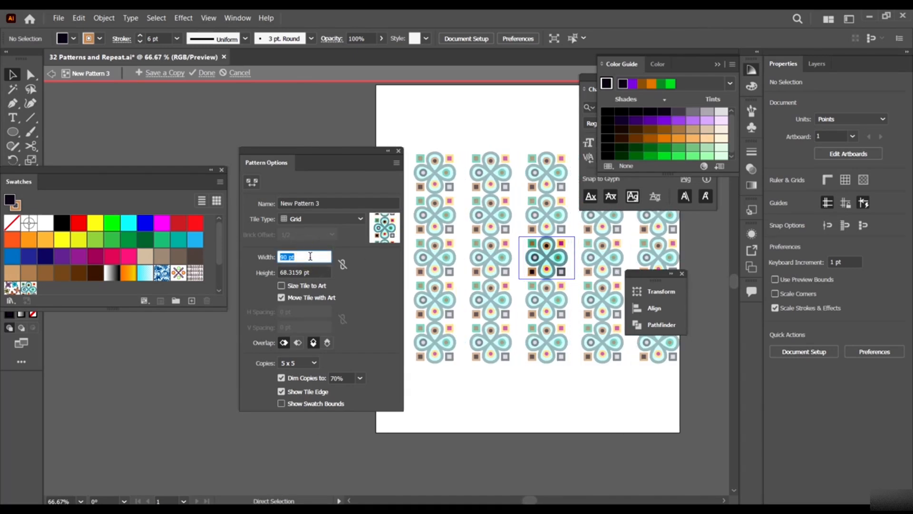
# - Try a few larger heights for the pattern tile and settle on a height of 80 pt
pyautogui.click(308, 271)
pyautogui.write('100')
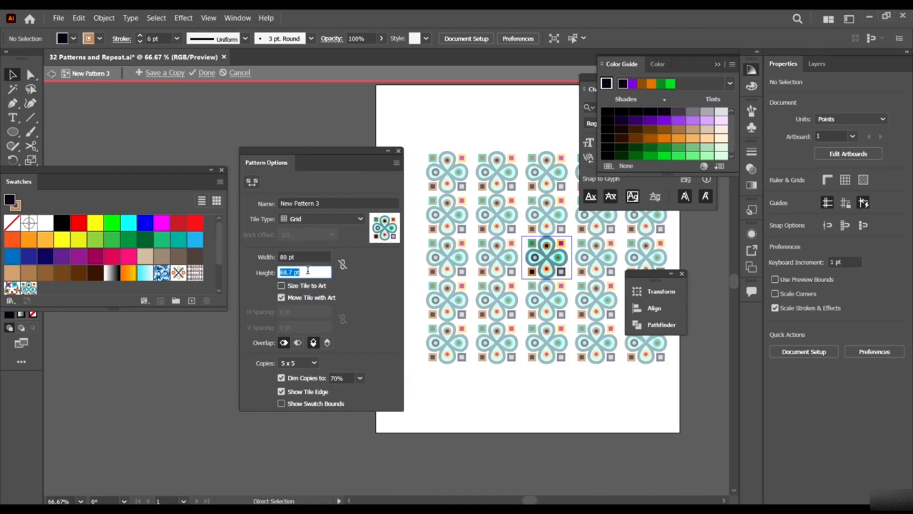
pyautogui.press('Return')
pyautogui.write('82')
pyautogui.press('Return')
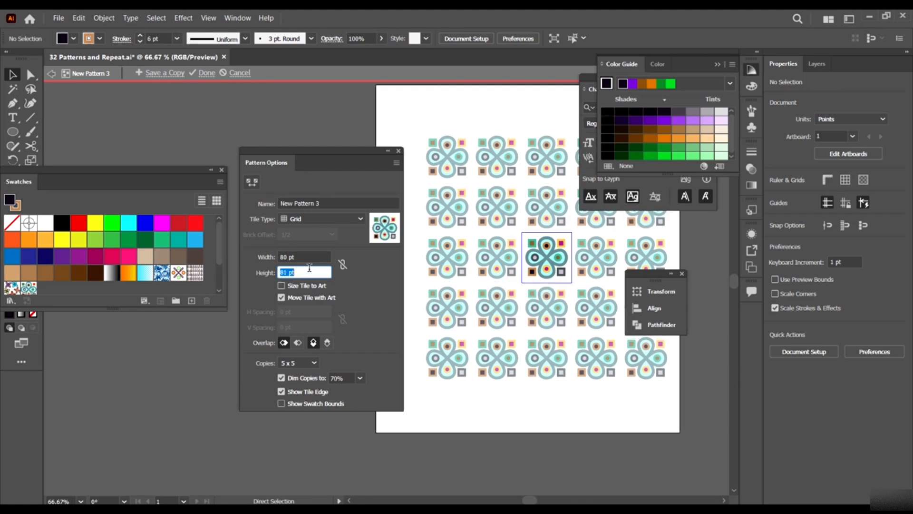
pyautogui.write('80')
pyautogui.press('Return')
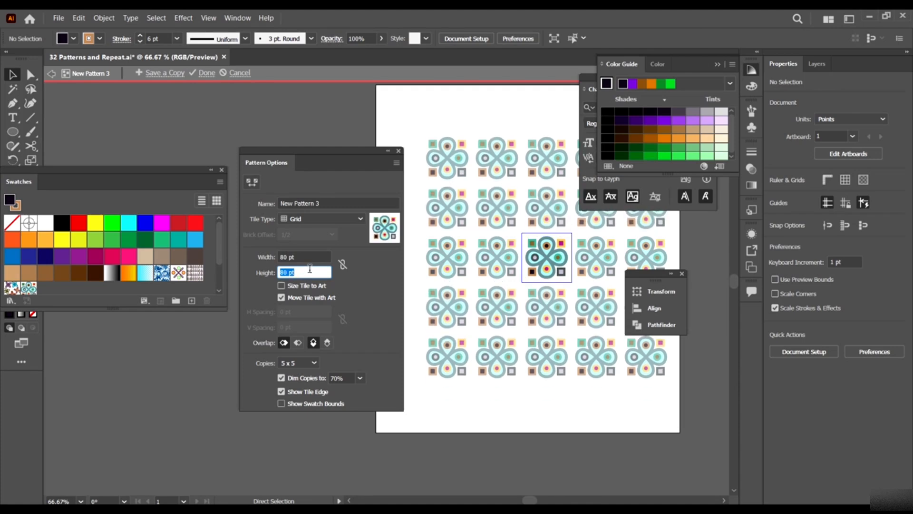
# - Preview the pattern with 9 x 9 copies and name it Cool Stuff
pyautogui.click(299, 363)
pyautogui.click(299, 232)
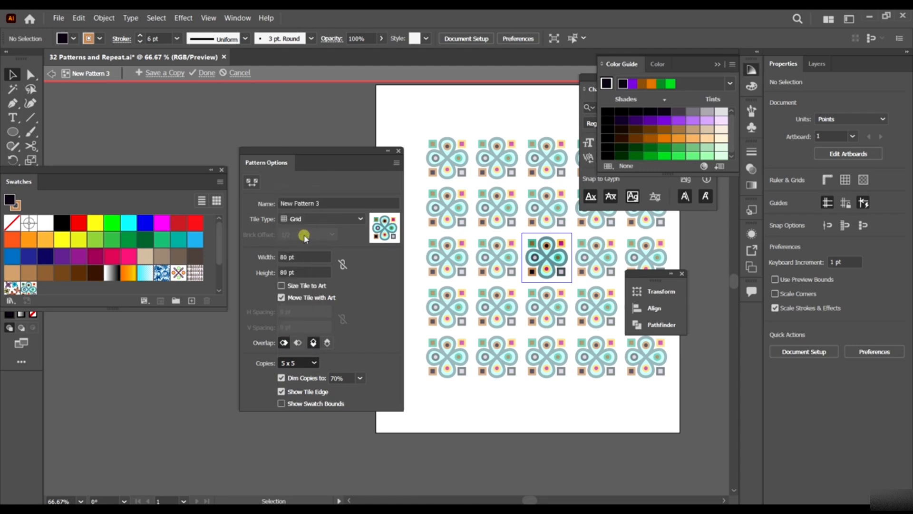
pyautogui.click(306, 363)
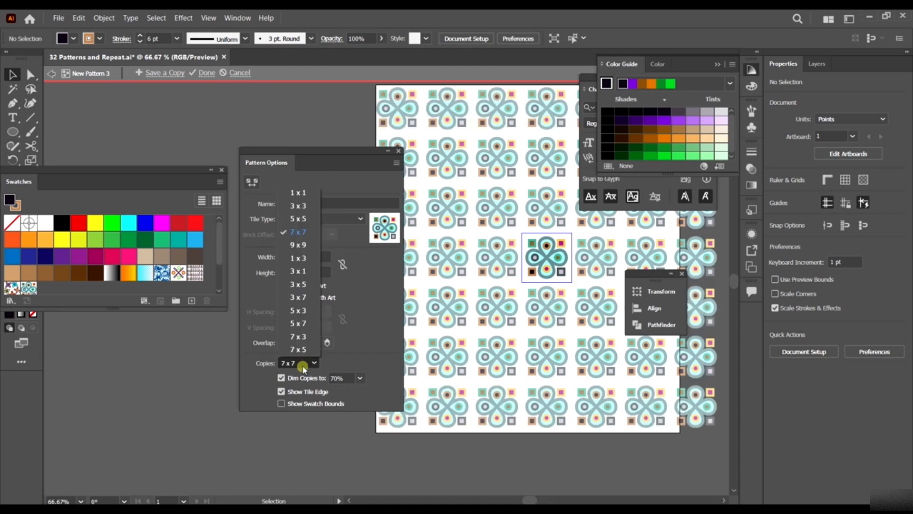
pyautogui.click(306, 243)
pyautogui.click(339, 203)
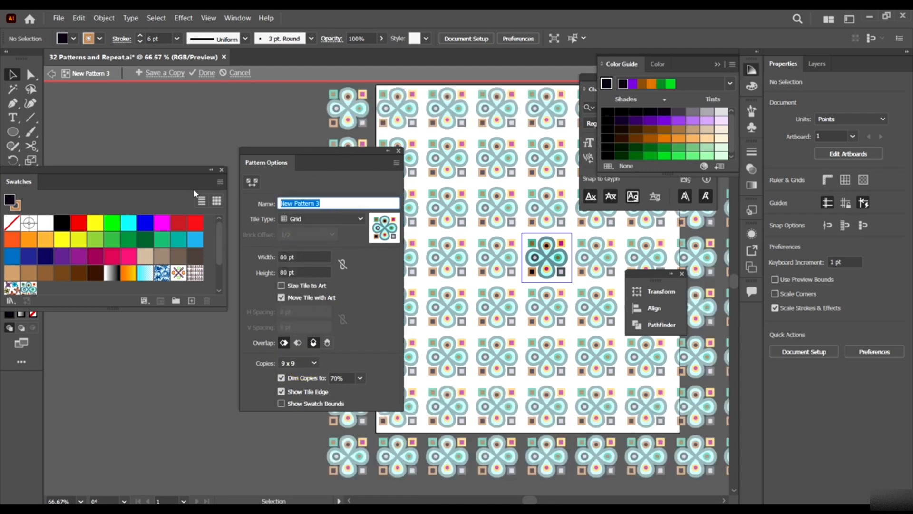
pyautogui.write('Cool Stuff')
# - Compare the Brick by Column and Hex by Column tile types and settle on Brick by Row
pyautogui.click(317, 219)
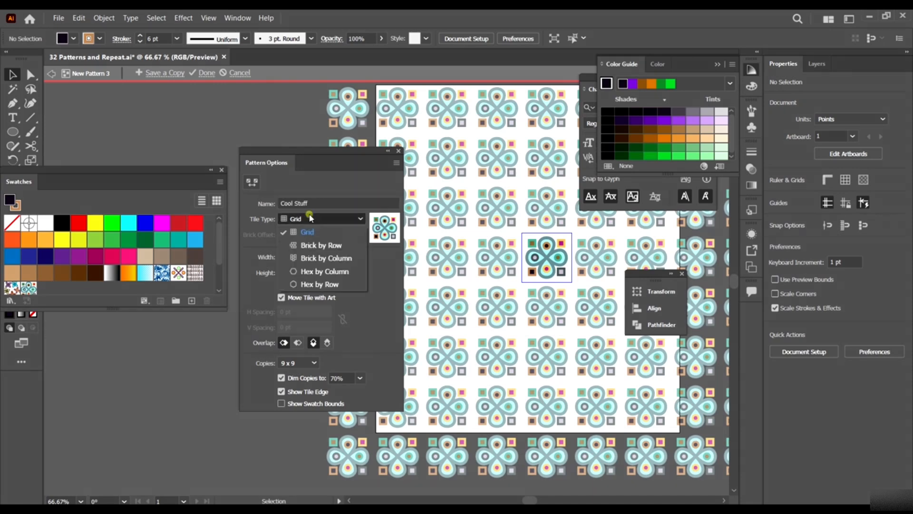
pyautogui.click(321, 245)
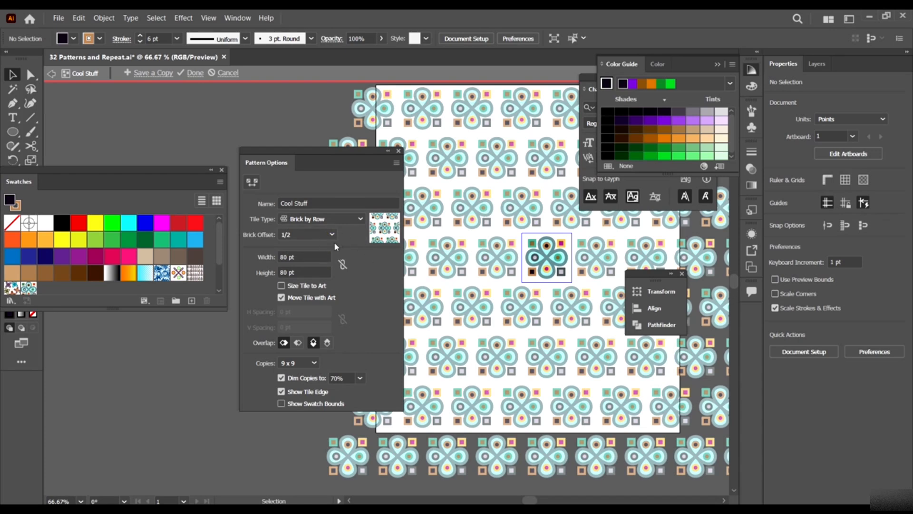
pyautogui.click(311, 220)
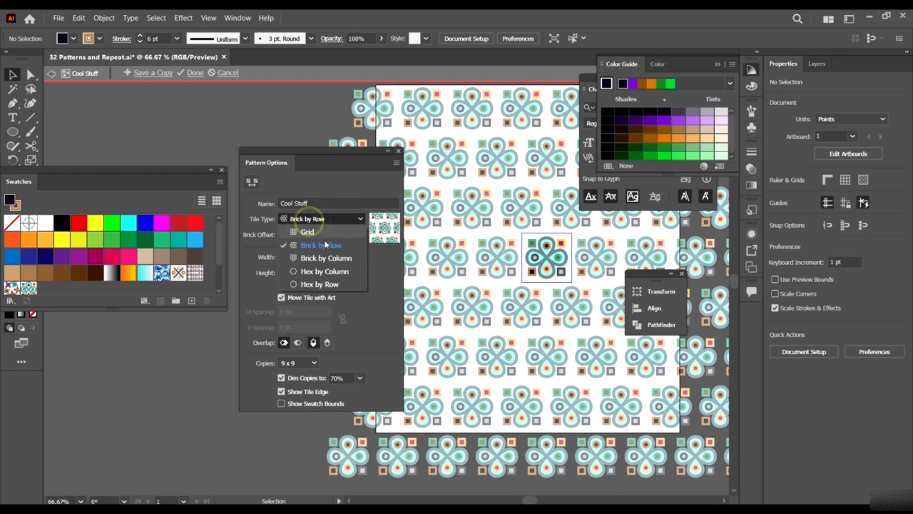
pyautogui.click(327, 260)
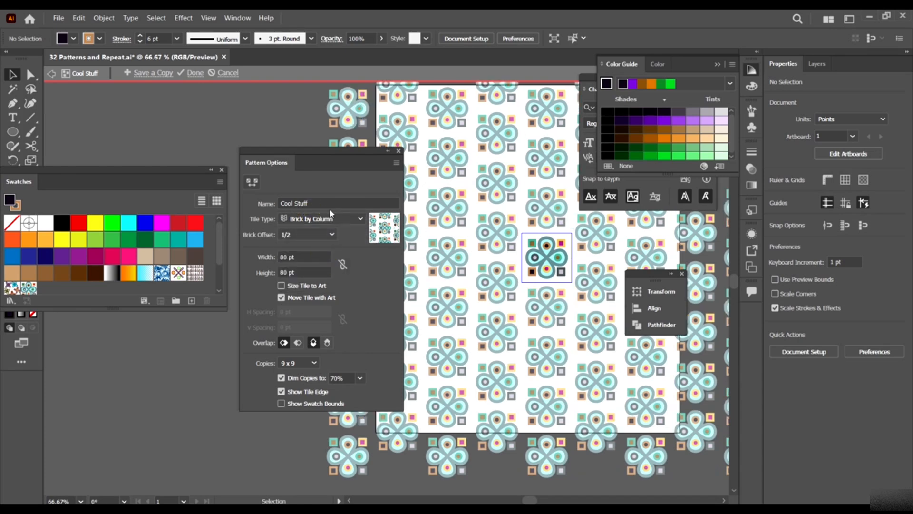
pyautogui.click(316, 219)
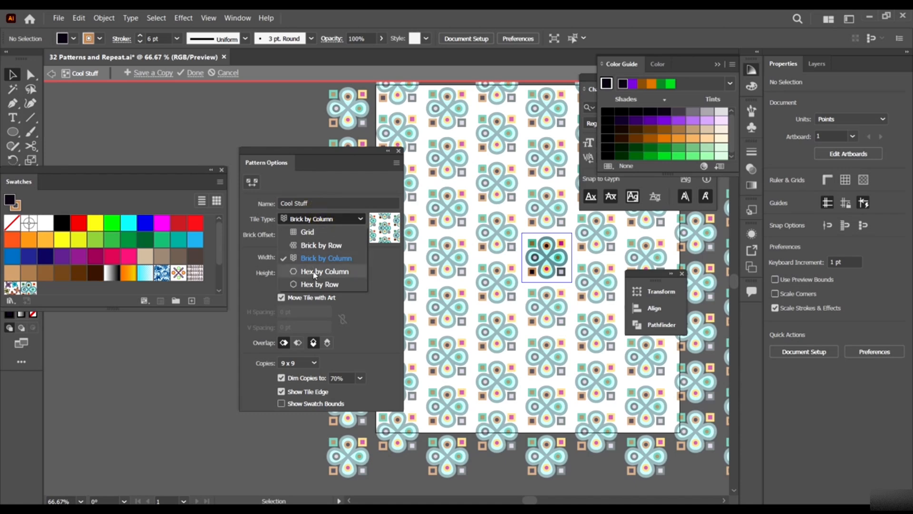
pyautogui.click(314, 273)
pyautogui.click(316, 219)
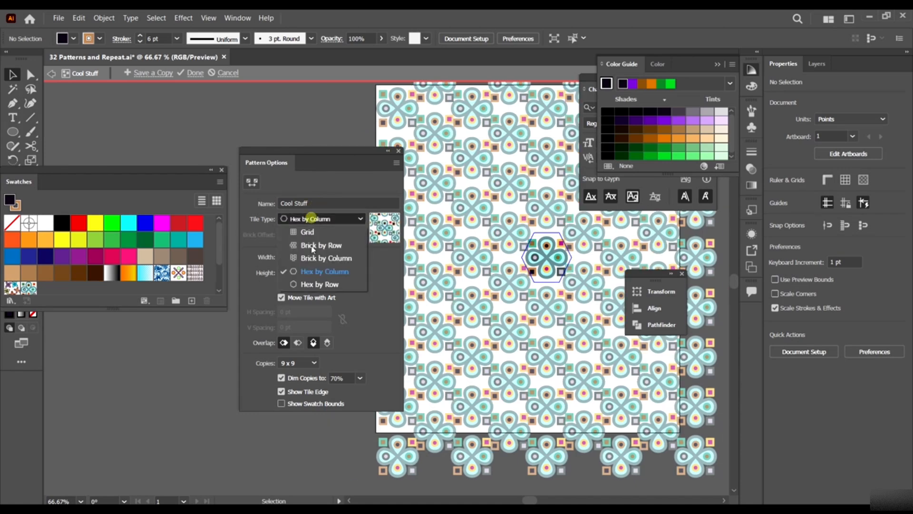
pyautogui.click(313, 246)
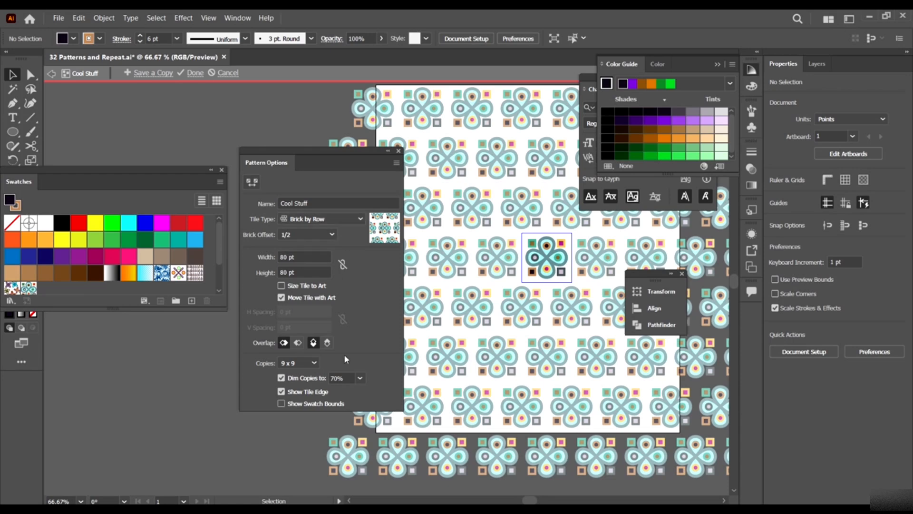
# - Close the pattern options, finish pattern editing and move the motif off the artboard to its lower left
pyautogui.click(399, 151)
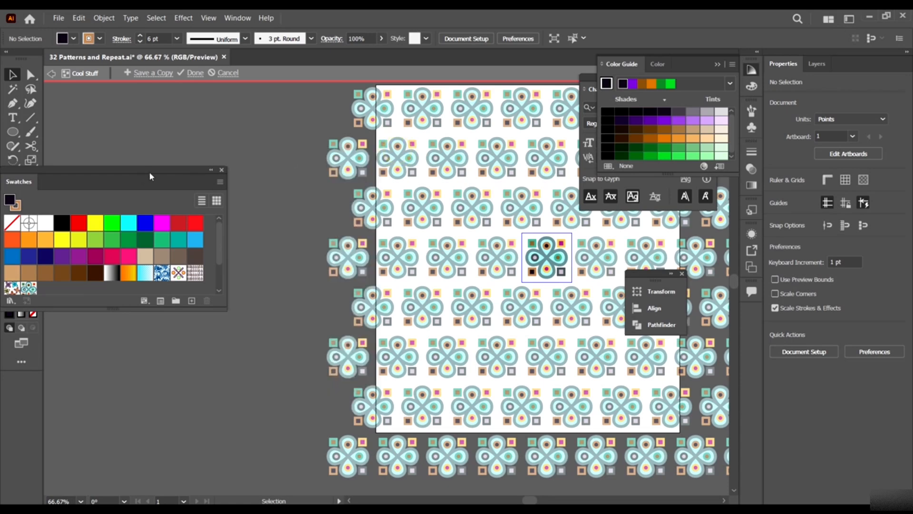
pyautogui.click(176, 162)
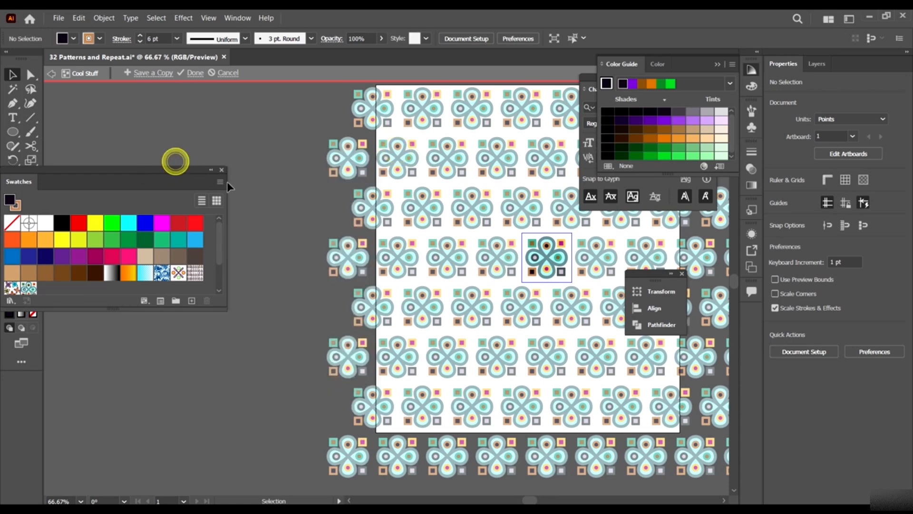
pyautogui.click(195, 74)
pyautogui.scroll(-3, 373, 267)
pyautogui.moveTo(436, 261); pyautogui.dragTo(223, 397)
# - Draw a red-filled square about 489 pt wide from the artboard's upper-left corner across its full width
pyautogui.click(83, 225)
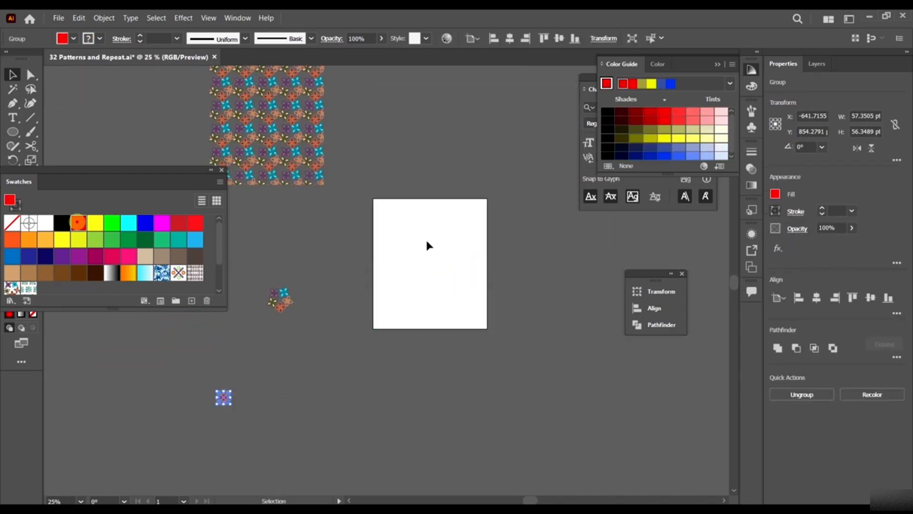
pyautogui.moveTo(61, 175); pyautogui.dragTo(170, 144)
pyautogui.click(12, 133)
pyautogui.moveTo(12, 138); pyautogui.dragTo(71, 120)
pyautogui.moveTo(374, 198); pyautogui.dragTo(487, 312)
pyautogui.press('v')
pyautogui.scroll(2, 528, 283)
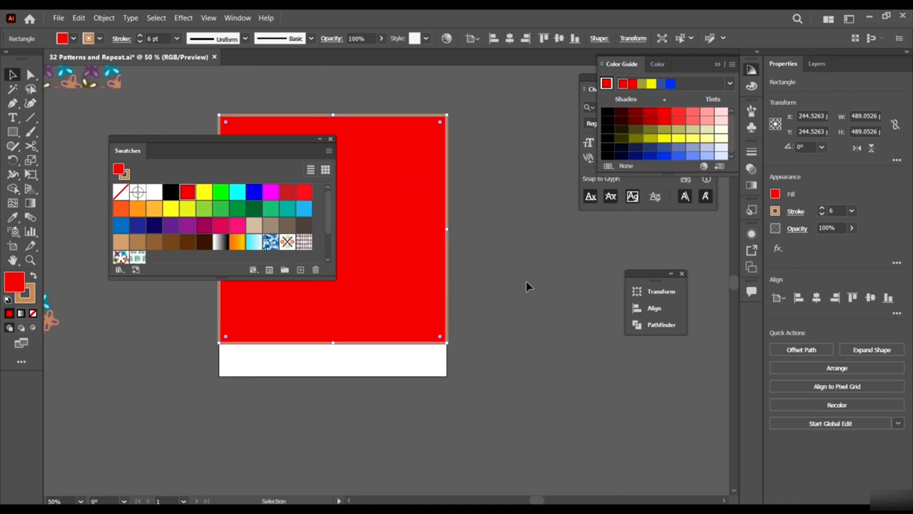
# - Widen the artboard from its right edge to about 642 pt
pyautogui.hotkey('shift', 'o')
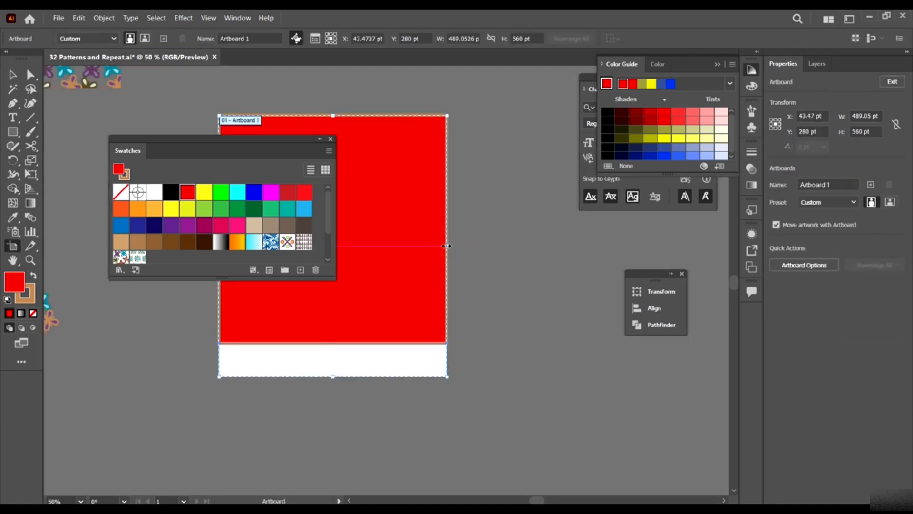
pyautogui.moveTo(447, 246); pyautogui.dragTo(519, 255)
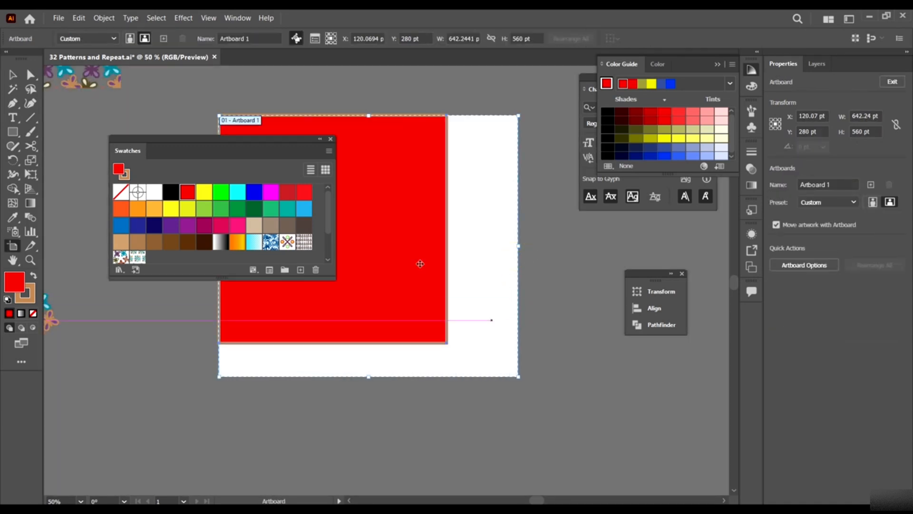
pyautogui.moveTo(208, 139); pyautogui.dragTo(126, 175)
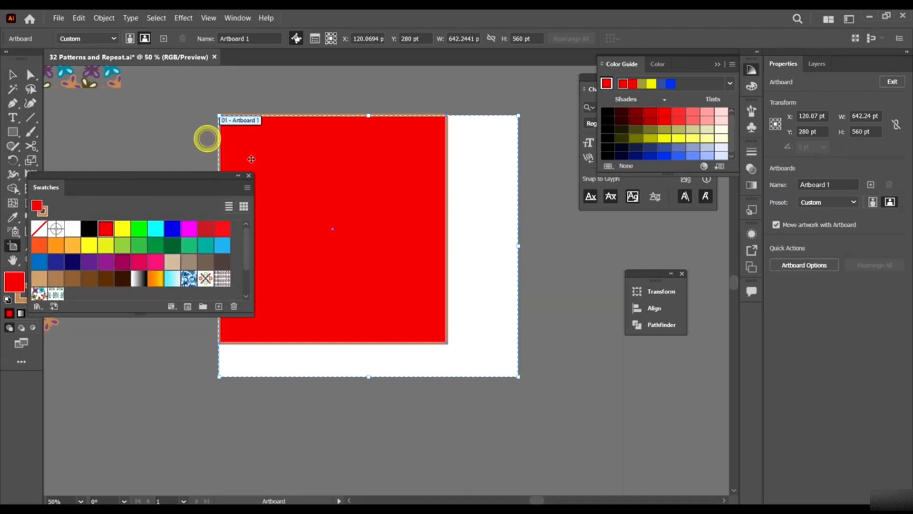
pyautogui.moveTo(189, 179); pyautogui.dragTo(133, 146)
pyautogui.click(11, 75)
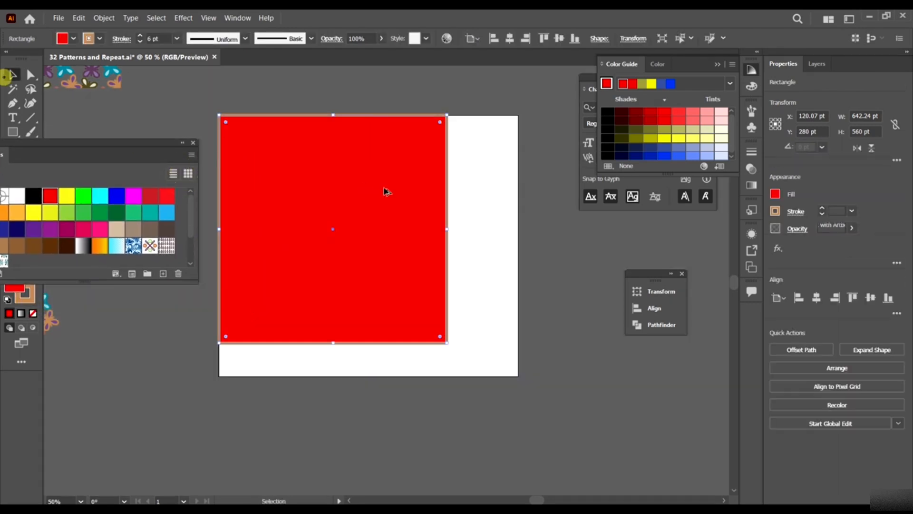
# - Enlarge the red rectangle to about 642 x 560 pt so it covers the whole artboard
pyautogui.scroll(-1, 386, 190)
pyautogui.scroll(1, 434, 278)
pyautogui.moveTo(428, 290); pyautogui.dragTo(499, 323)
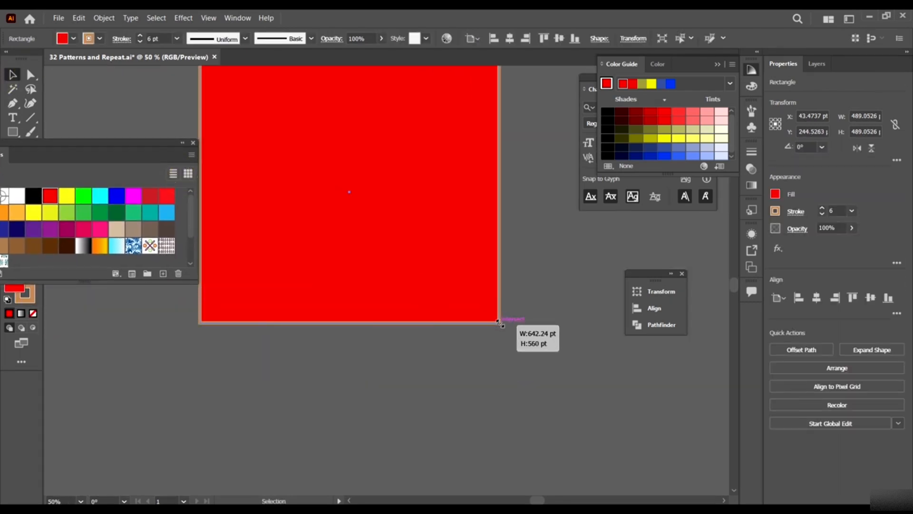
pyautogui.scroll(-1, 466, 261)
pyautogui.scroll(1, 340, 199)
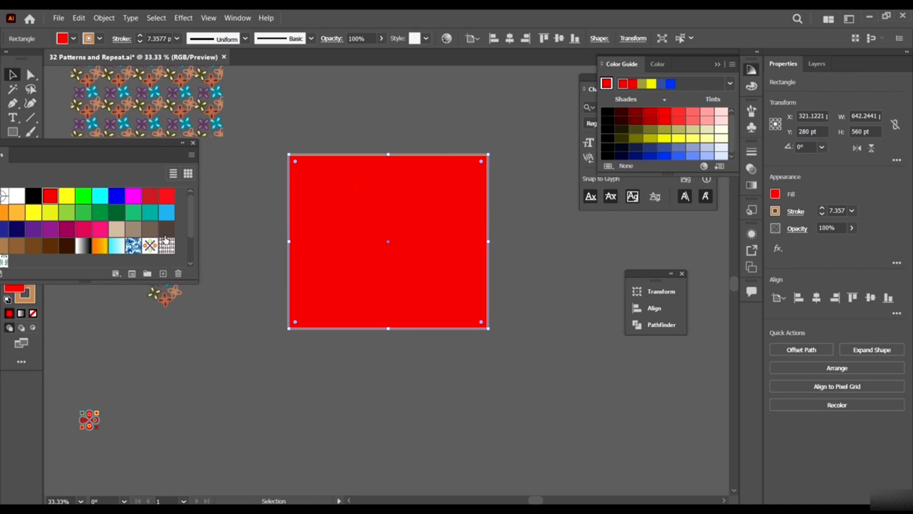
# - Remove the stroke from the red rectangle
pyautogui.moveTo(109, 147); pyautogui.dragTo(264, 117)
pyautogui.click(25, 293)
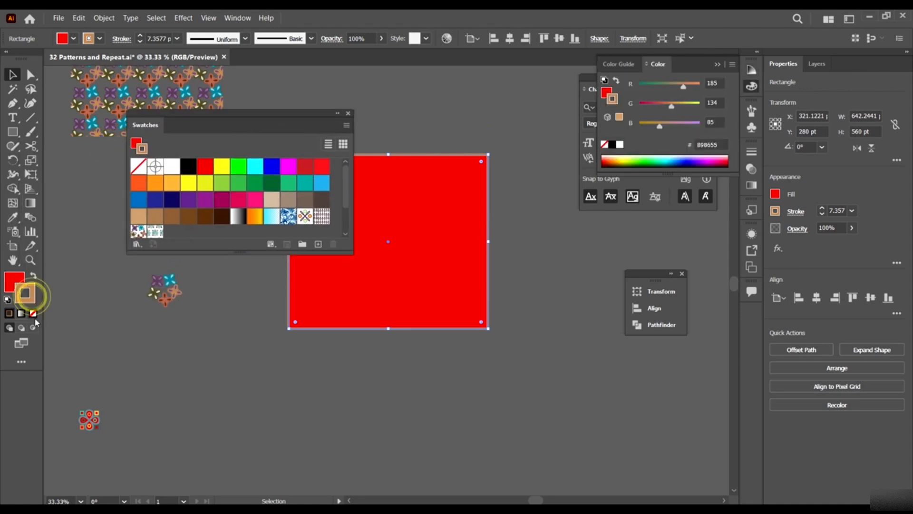
pyautogui.click(33, 313)
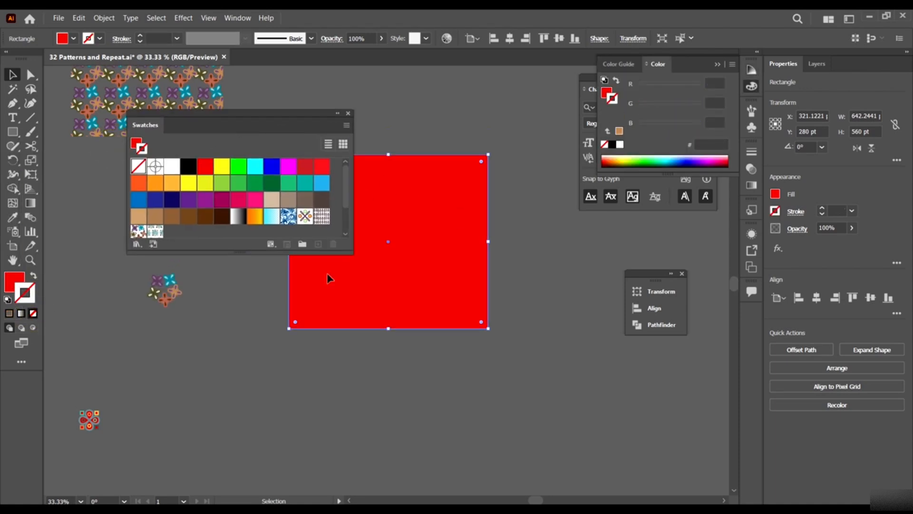
pyautogui.click(25, 276)
pyautogui.scroll(-2, 212, 211)
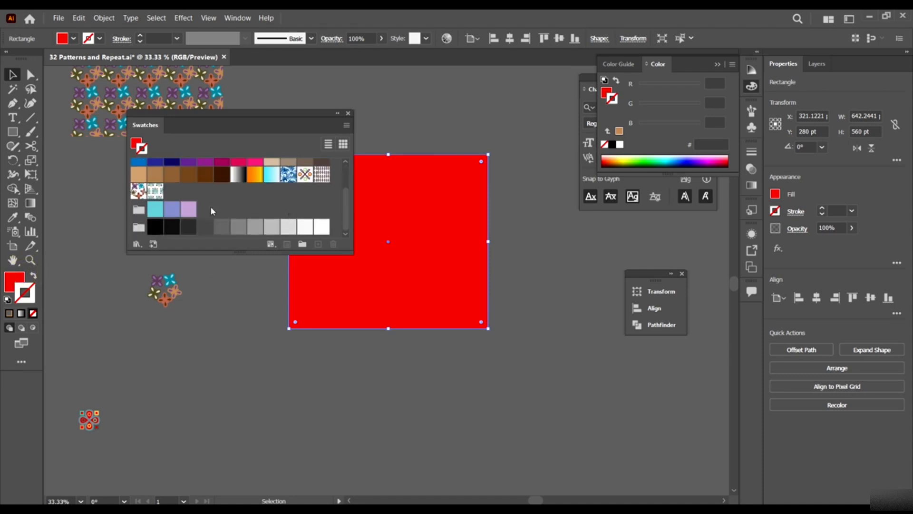
pyautogui.moveTo(160, 199)
pyautogui.mouseDown()
pyautogui.moveTo(374, 271)
pyautogui.moveTo(374, 225)
pyautogui.mouseUp()
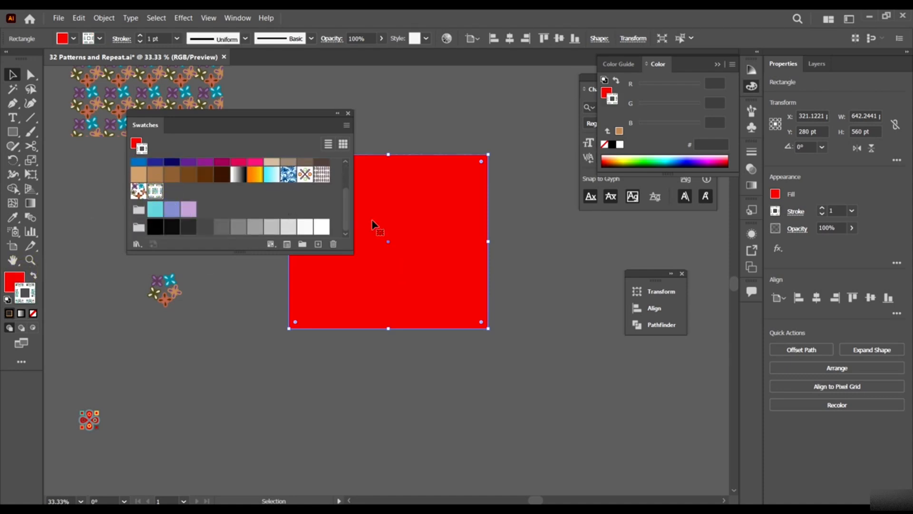
pyautogui.click(34, 314)
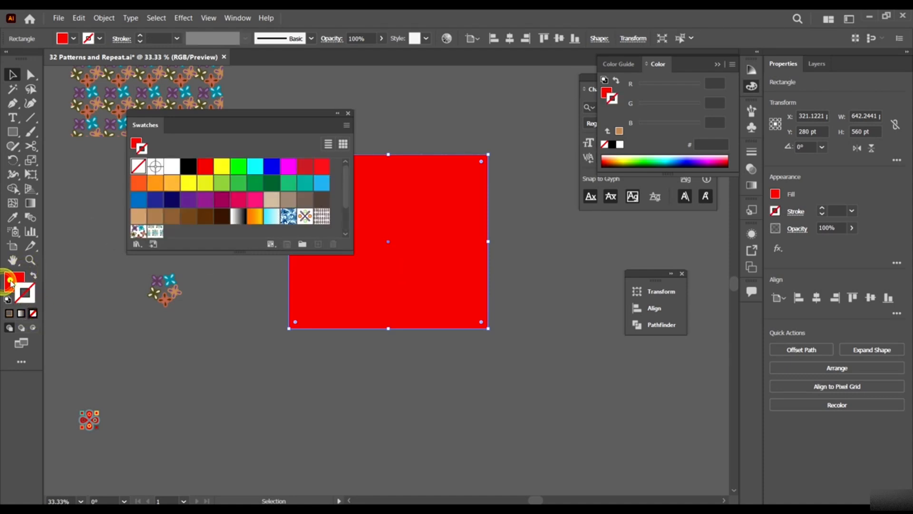
# - Fill the artboard-sized rectangle with the Cool Stuff pattern and close the swatches
pyautogui.click(154, 231)
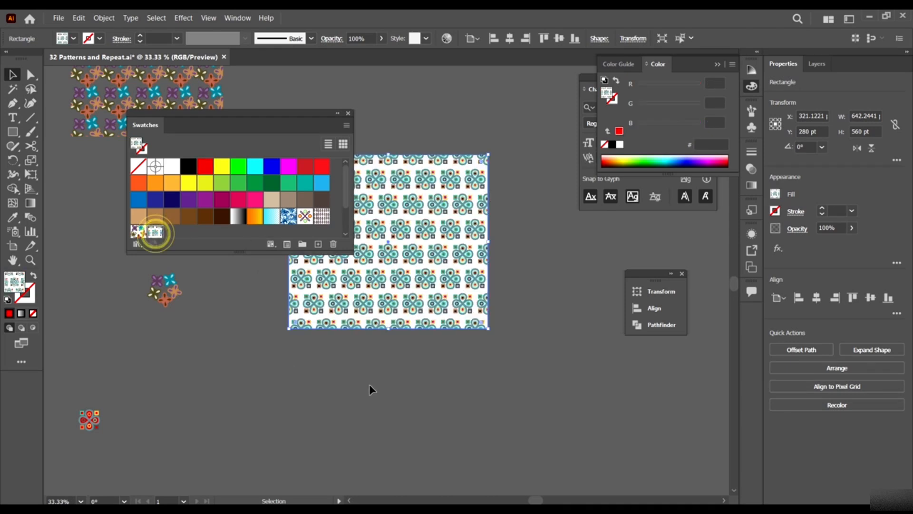
pyautogui.click(369, 384)
pyautogui.scroll(1, 463, 240)
pyautogui.hscroll(1, 463, 241)
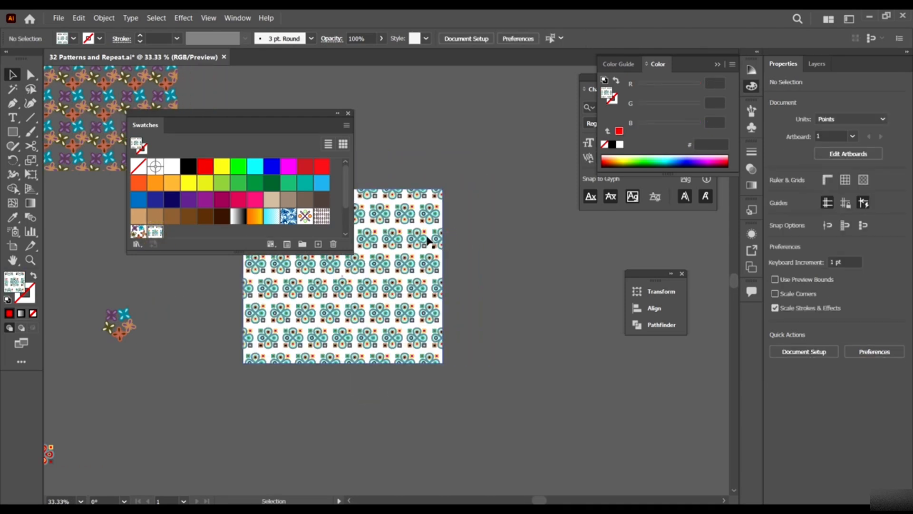
pyautogui.moveTo(345, 115); pyautogui.dragTo(713, 346)
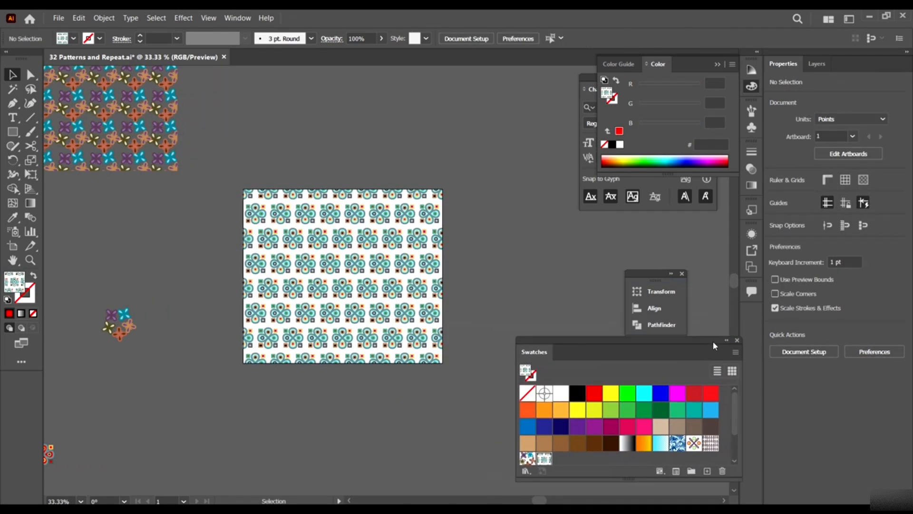
pyautogui.click(738, 341)
# - Move the rectangle with the multicoloured flower pattern to the empty area right of the artboard
pyautogui.moveTo(122, 118); pyautogui.dragTo(578, 296)
pyautogui.moveTo(475, 340); pyautogui.dragTo(291, 294)
pyautogui.moveTo(367, 263); pyautogui.dragTo(496, 189)
pyautogui.scroll(1, 496, 190)
pyautogui.hscroll(-1, 259, 247)
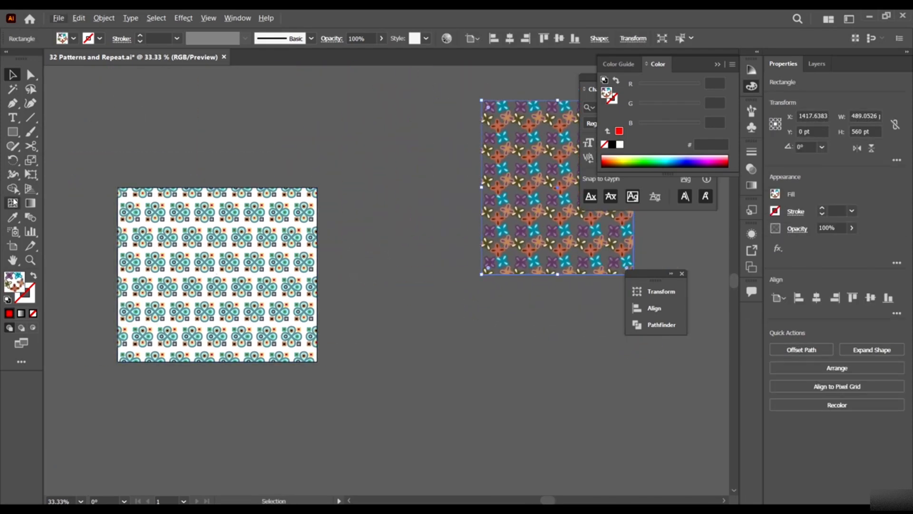
# - Narrow the artboard from its right edge to about 545 pt, leaving its height as is
pyautogui.click(13, 246)
pyautogui.scroll(1, 138, 217)
pyautogui.hscroll(-1, 412, 323)
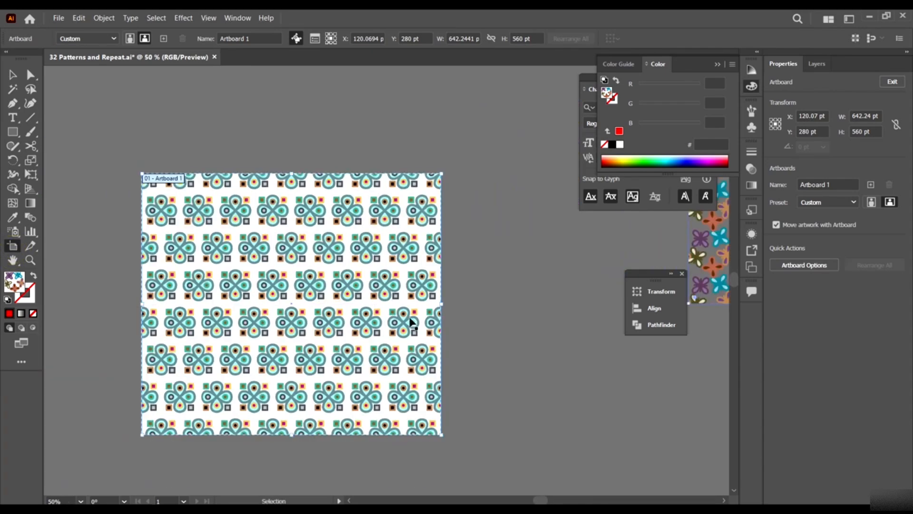
pyautogui.moveTo(442, 307); pyautogui.dragTo(379, 314)
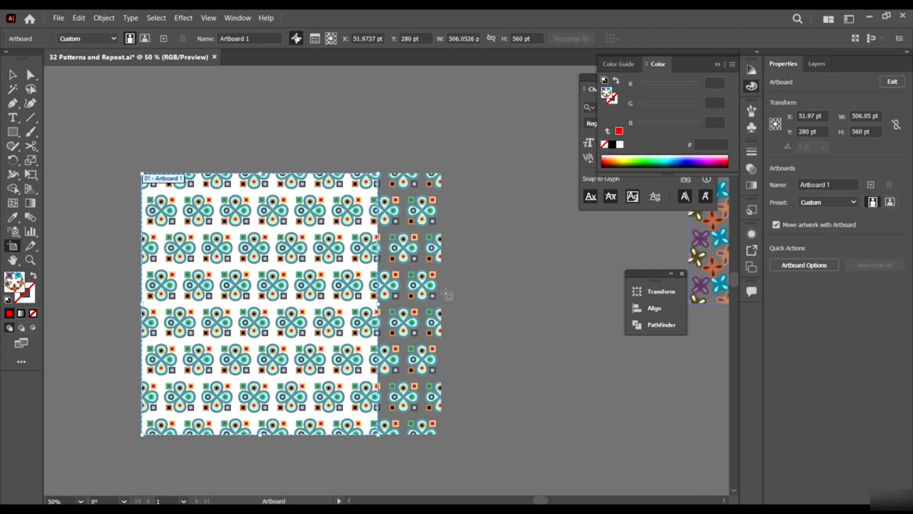
pyautogui.moveTo(378, 303); pyautogui.dragTo(397, 304)
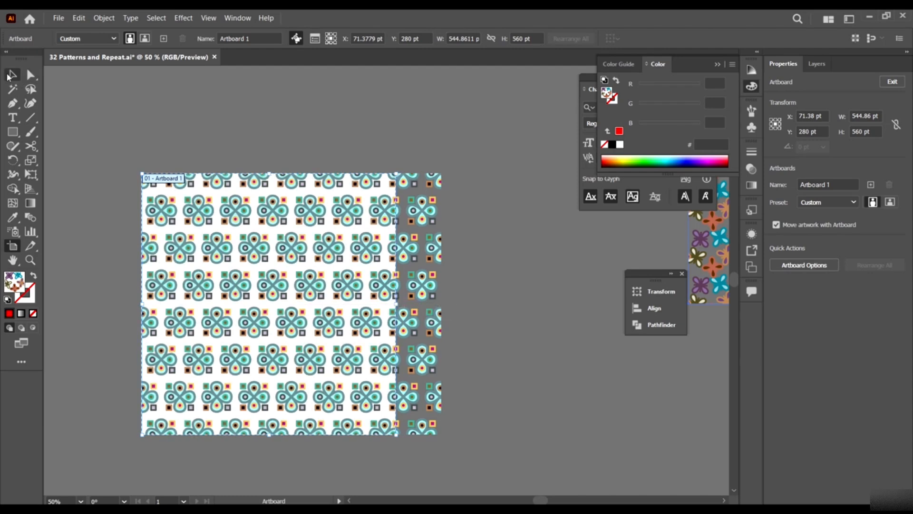
# - Try to narrow the Cool Stuff patterned rectangle to the artboard's right edge
pyautogui.click(8, 76)
pyautogui.click(428, 274)
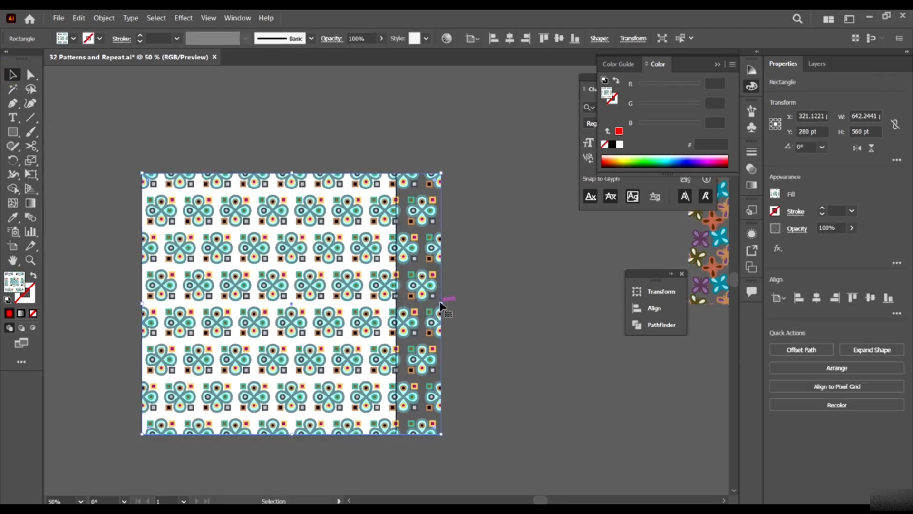
pyautogui.moveTo(442, 304); pyautogui.dragTo(400, 304)
# - Set transformations to affect the object only and narrow the Cool Stuff patterned rectangle to the artboard's right edge, about 545 pt wide
pyautogui.click(237, 19)
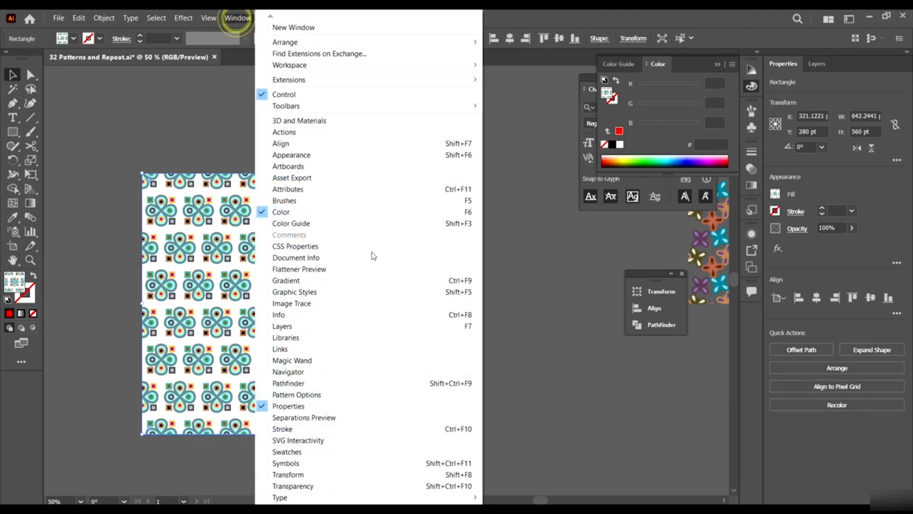
pyautogui.click(322, 474)
pyautogui.click(619, 285)
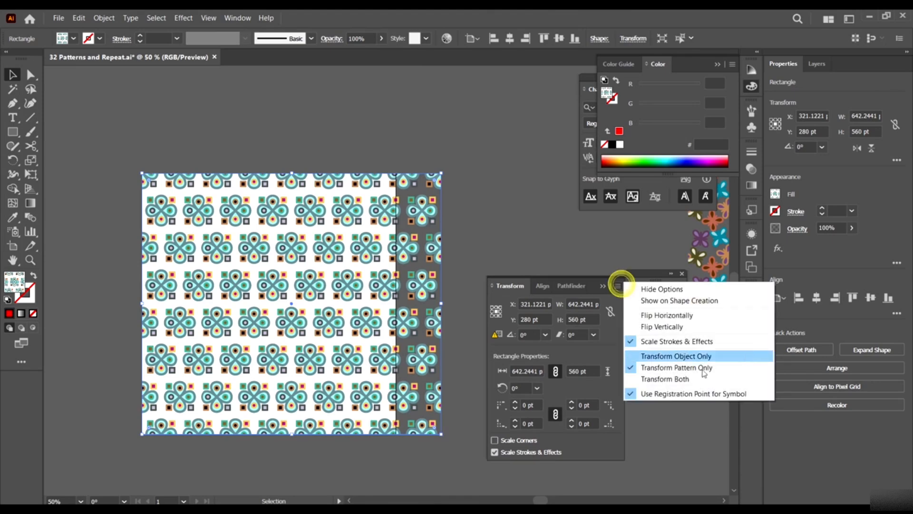
pyautogui.click(654, 355)
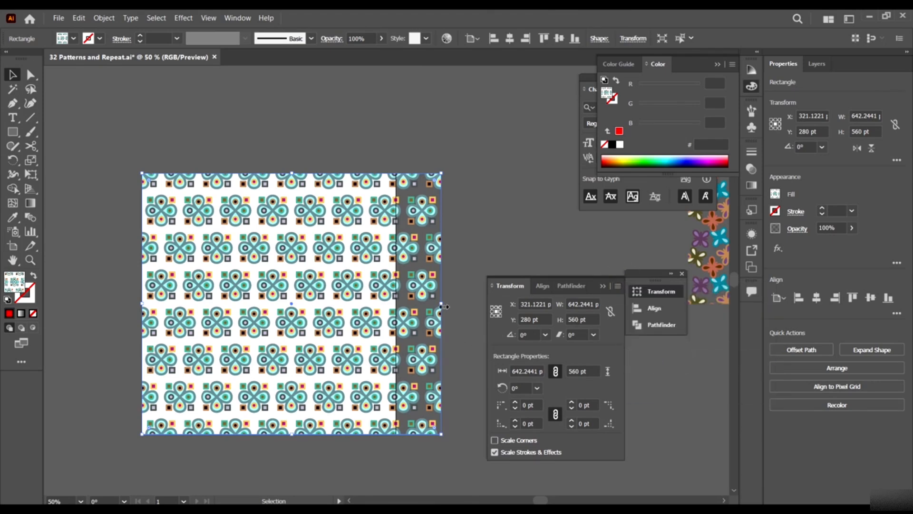
pyautogui.moveTo(443, 306); pyautogui.dragTo(396, 298)
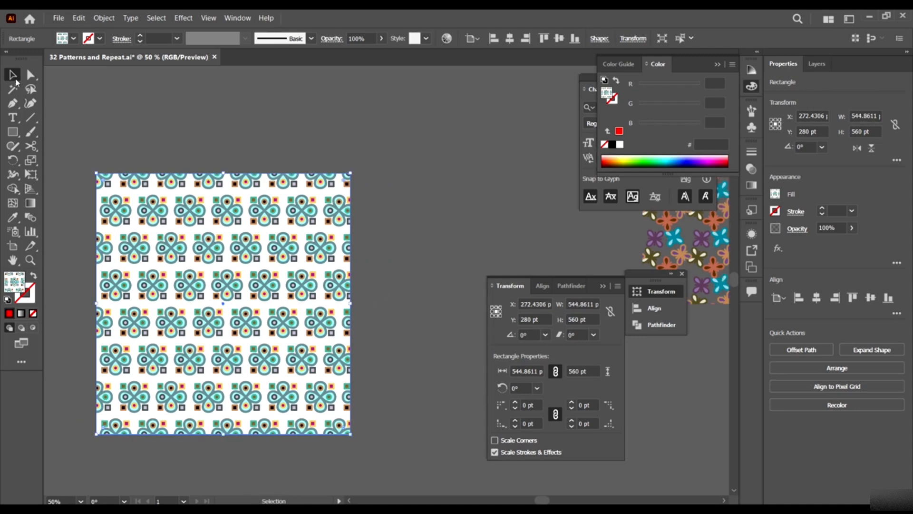
# - Duplicate the artboard with its patterned rectangle directly to the right of the original and select the copied rectangle
pyautogui.click(13, 245)
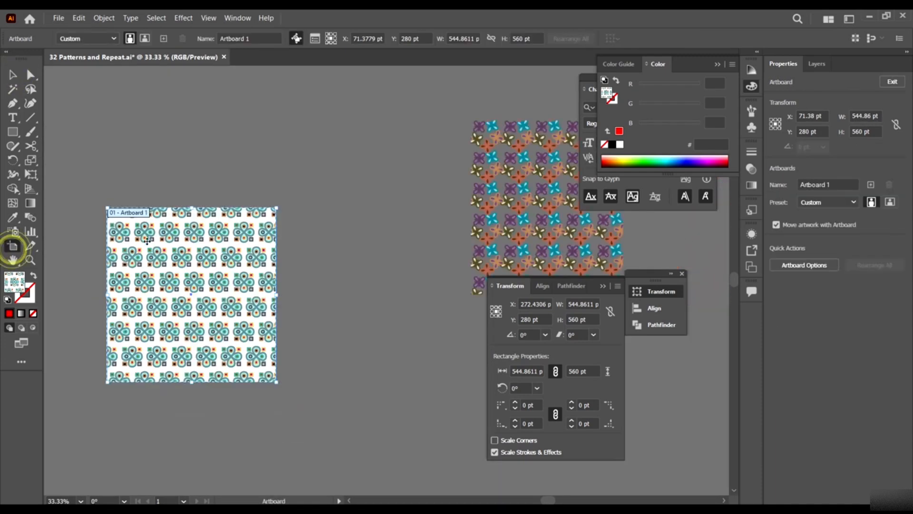
pyautogui.moveTo(142, 225); pyautogui.dragTo(333, 255)
pyautogui.press('Escape')
pyautogui.click(349, 246)
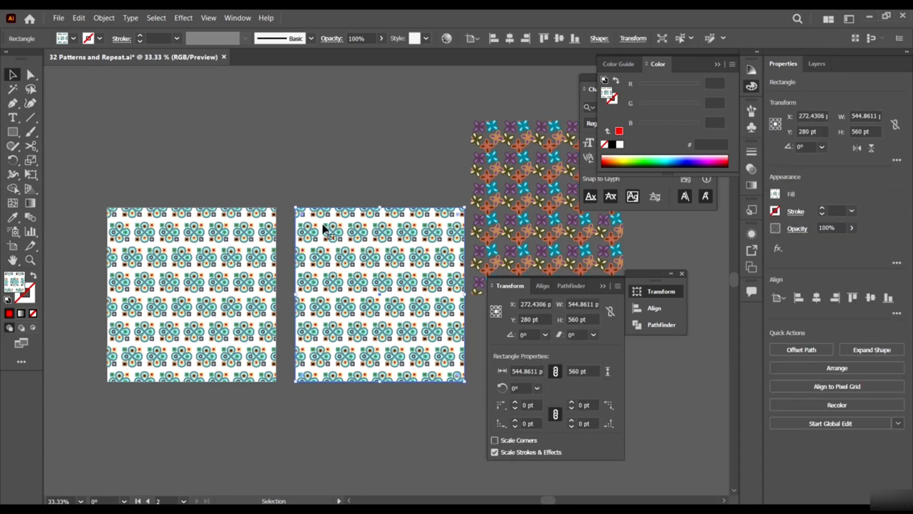
# - Delete the spare multicoloured flower rectangle outside the artboards and fill the second artboard's rectangle with the multicoloured flower pattern
pyautogui.click(507, 149)
pyautogui.press('Delete')
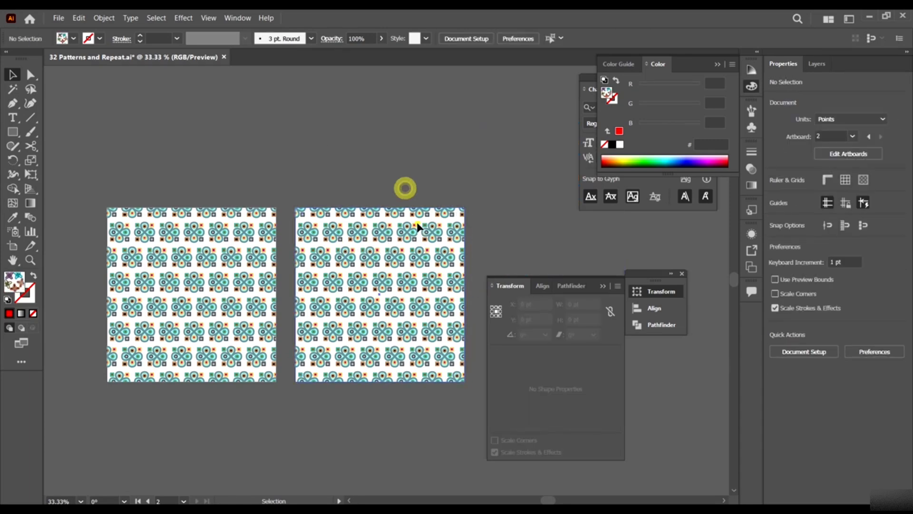
pyautogui.click(417, 222)
pyautogui.click(73, 39)
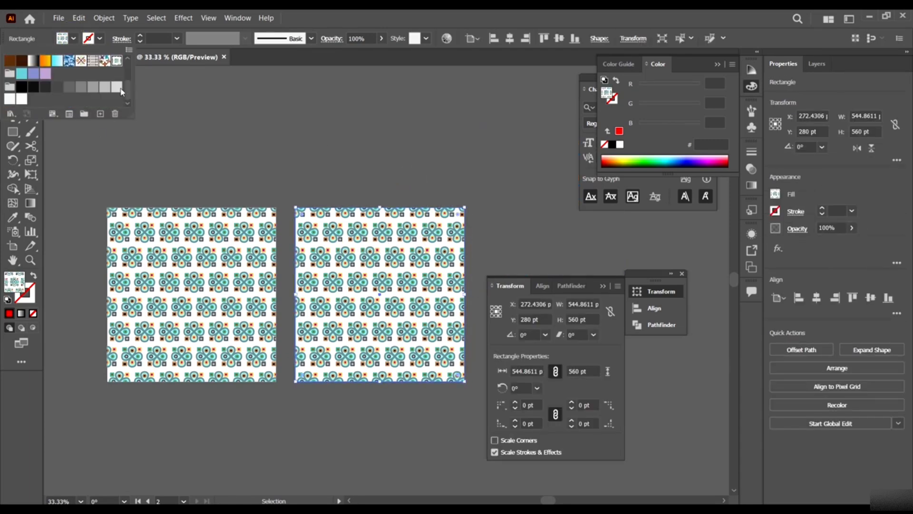
pyautogui.click(482, 197)
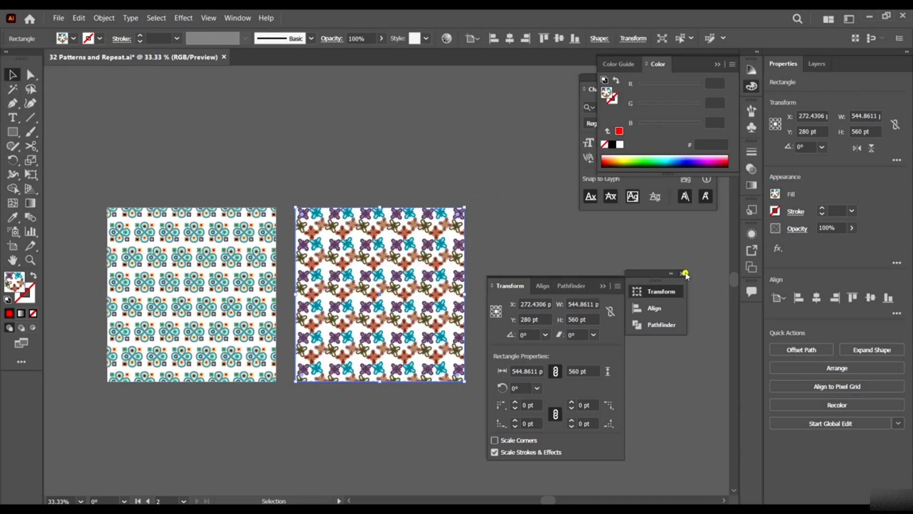
# - Deselect everything and close the floating Transform, Color and Character panels to leave both patterned artboards unobstructed
pyautogui.click(682, 273)
pyautogui.hotkey('ctrl', 'shift', 'a')
pyautogui.scroll(1, 142, 215)
pyautogui.scroll(-2, 206, 264)
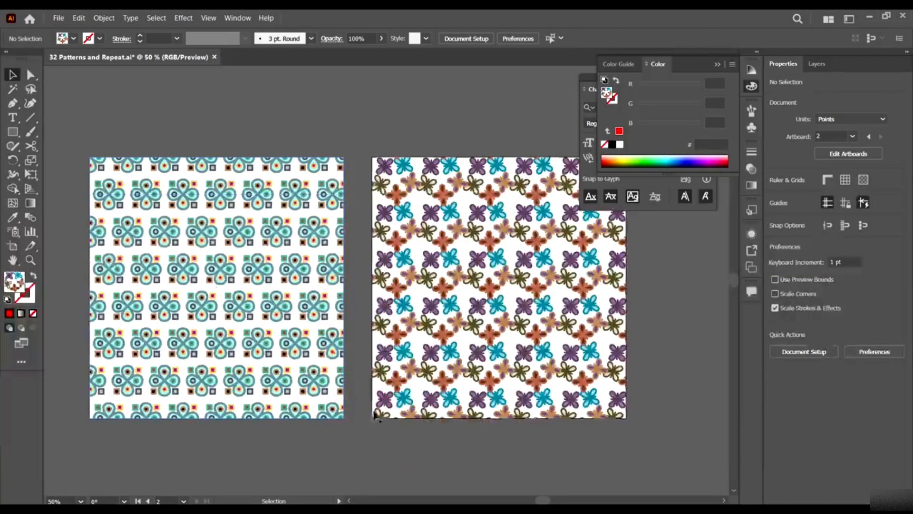
pyautogui.click(714, 65)
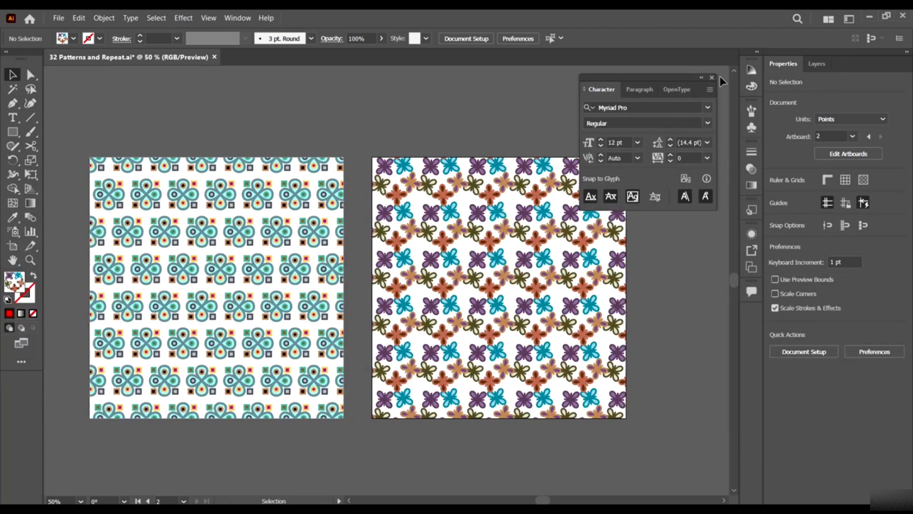
pyautogui.click(713, 76)
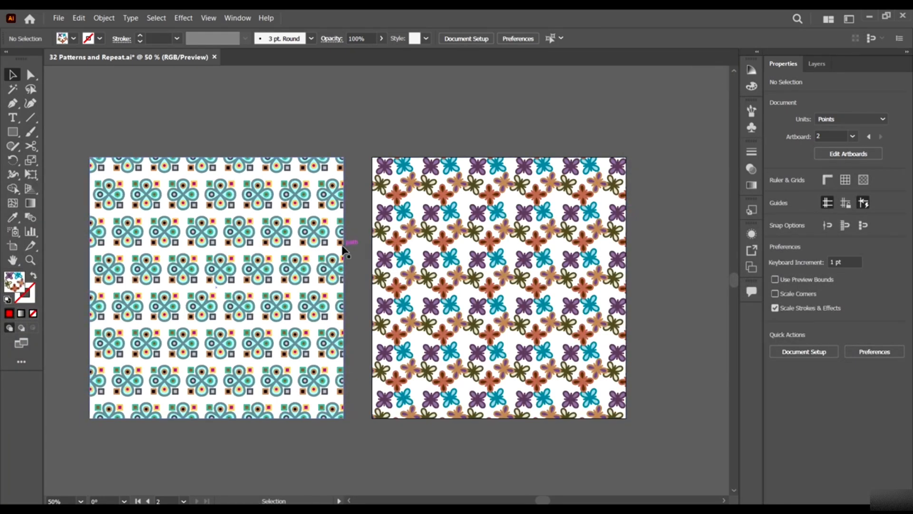
pyautogui.press('alt')
pyautogui.hscroll(-1, 212, 270)
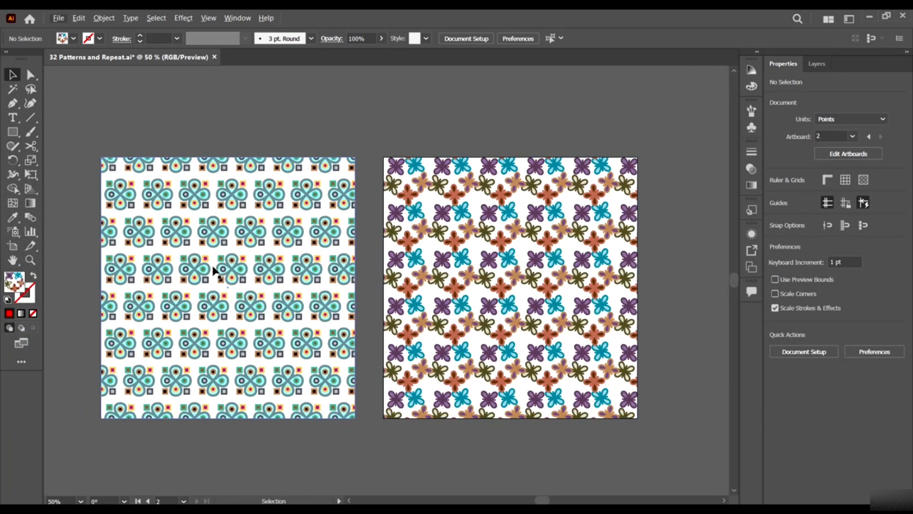